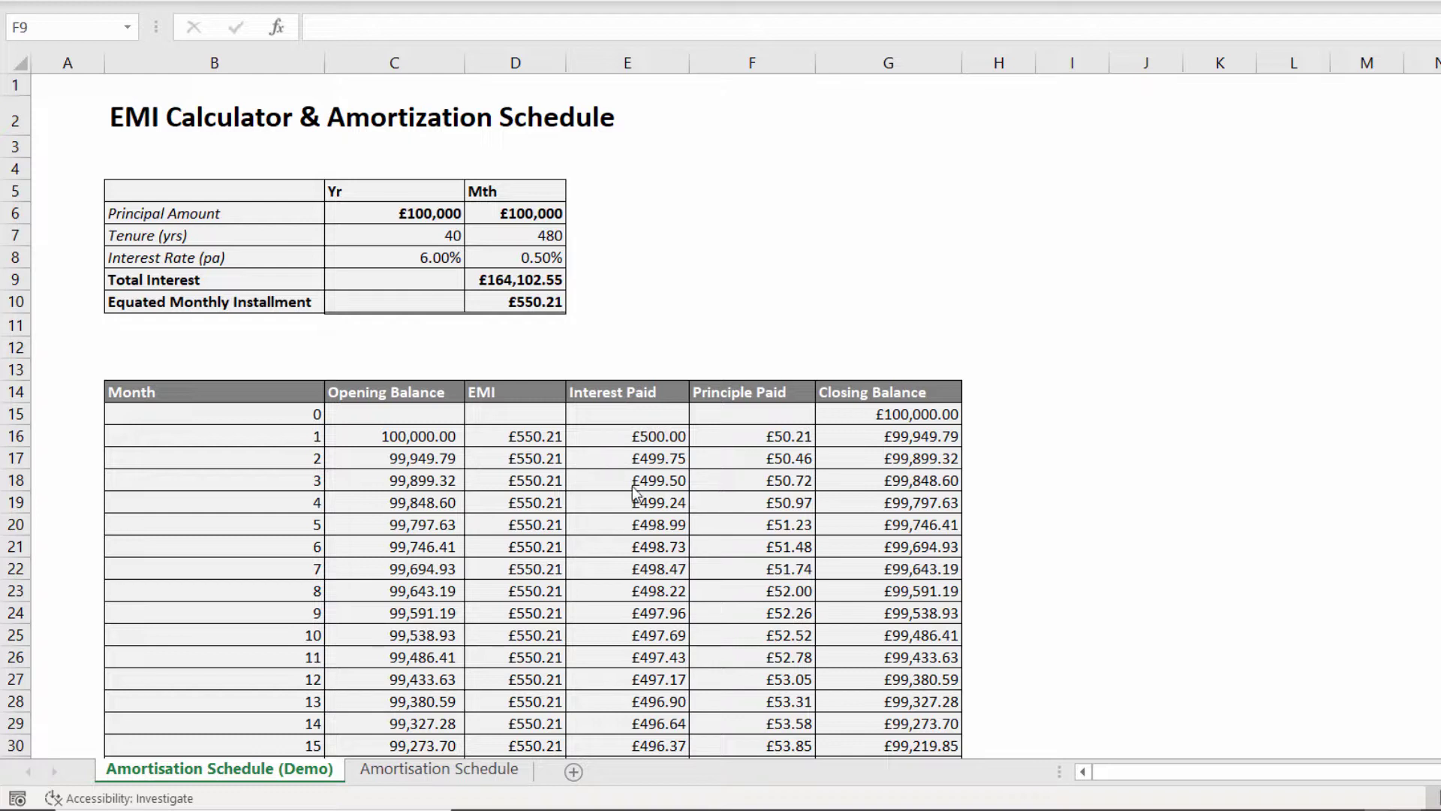
Step: Set the loan's principal amount to 5000 and its tenure to 1 year in the demo calculator
click(515, 279)
click(430, 216)
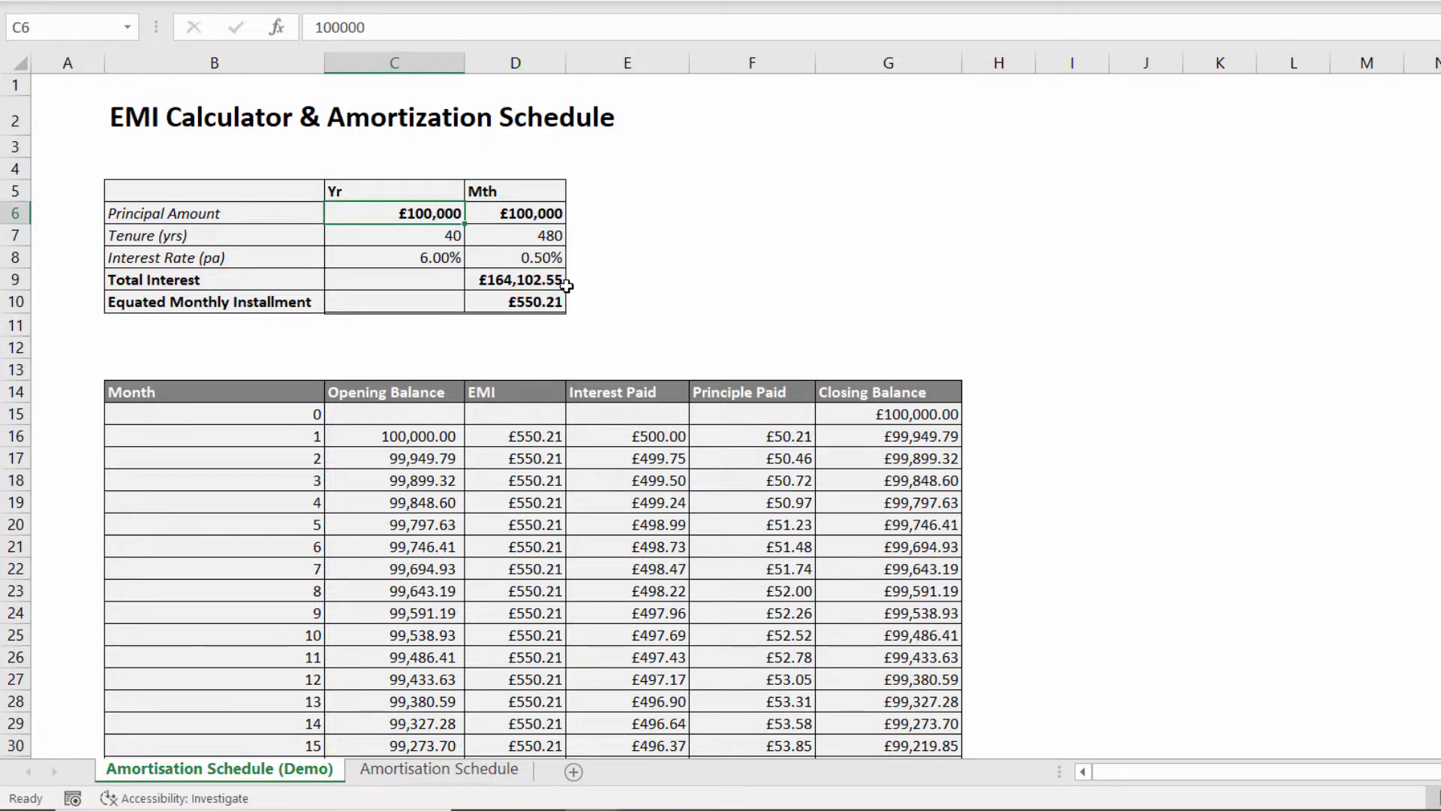
text(5000)
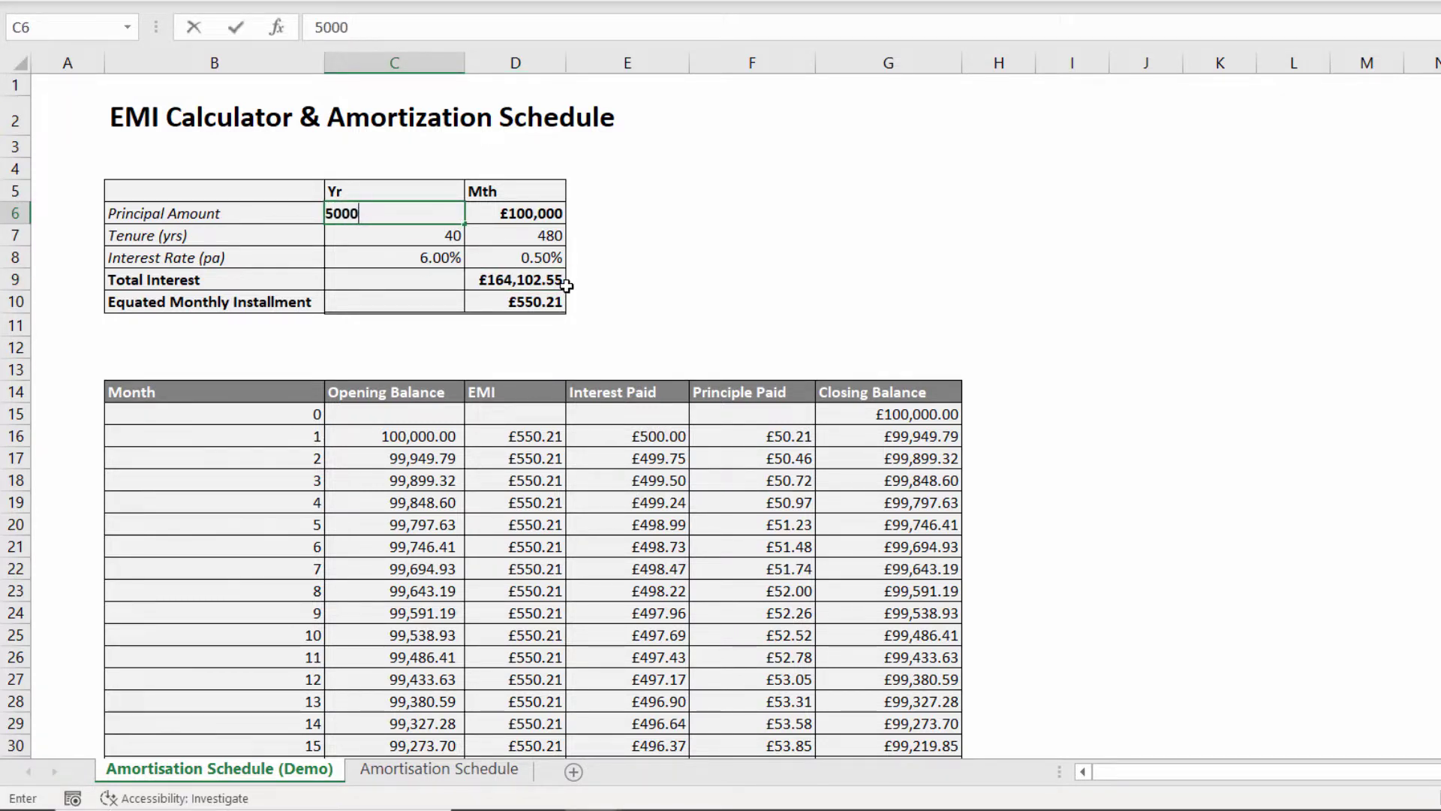
key(Return)
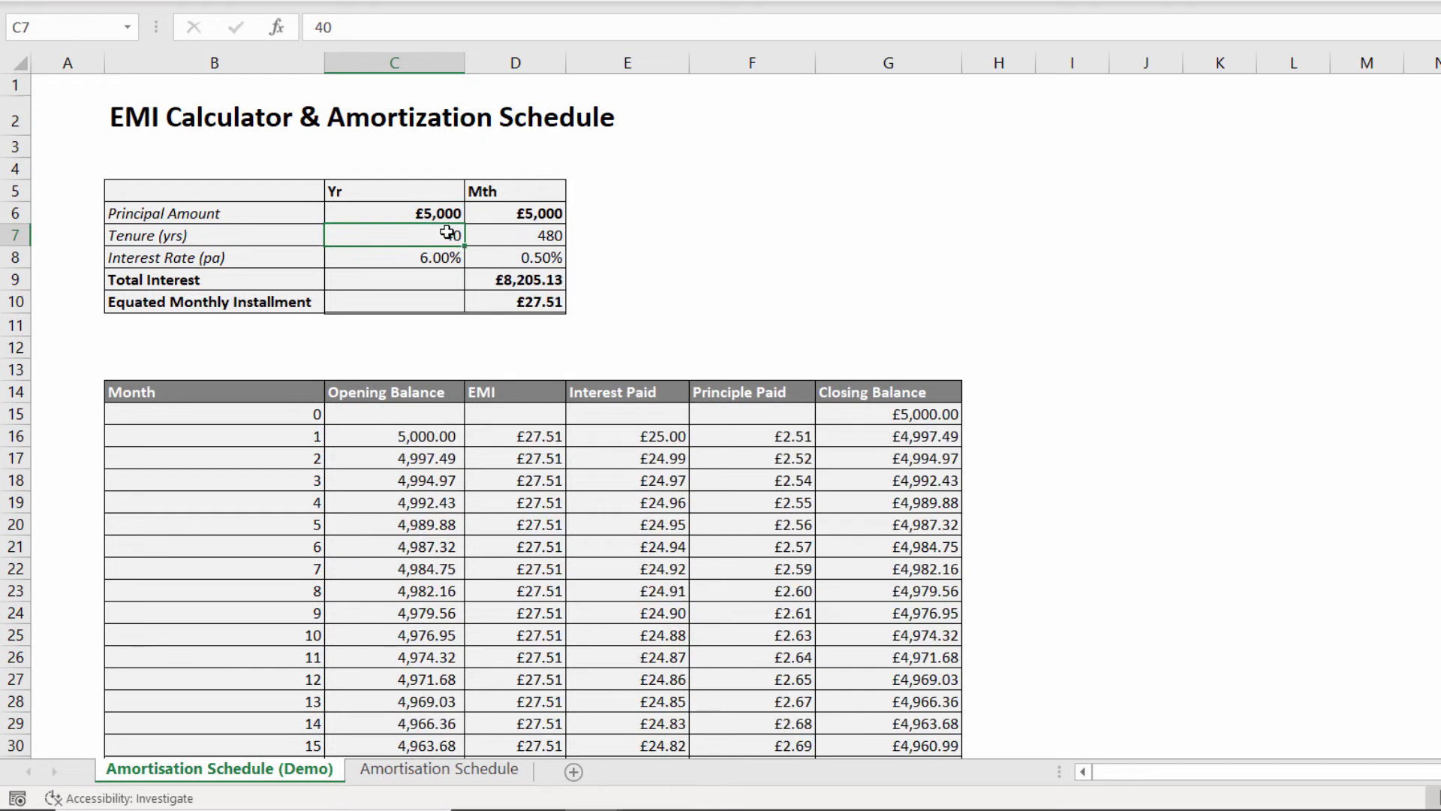
text(1)
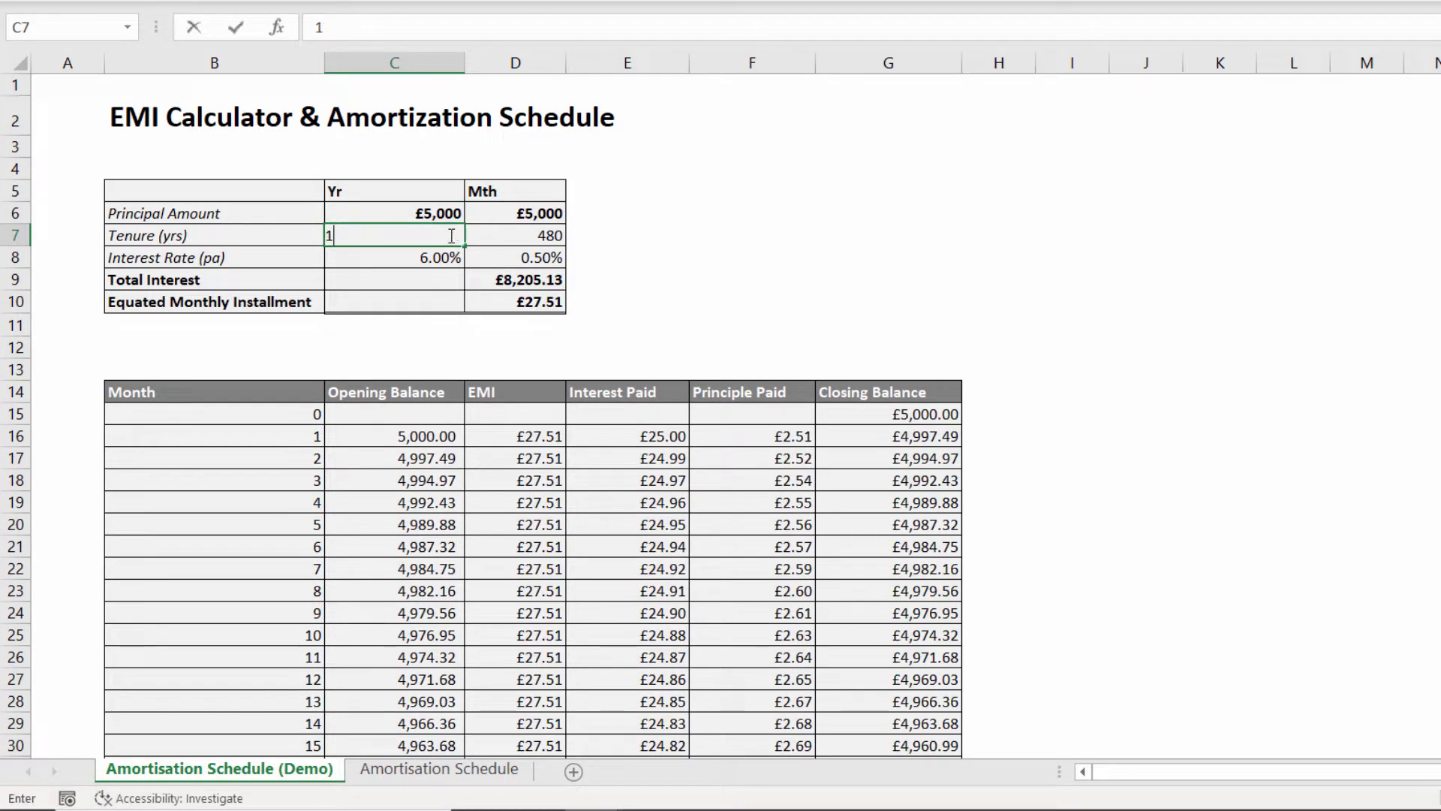
click(449, 289)
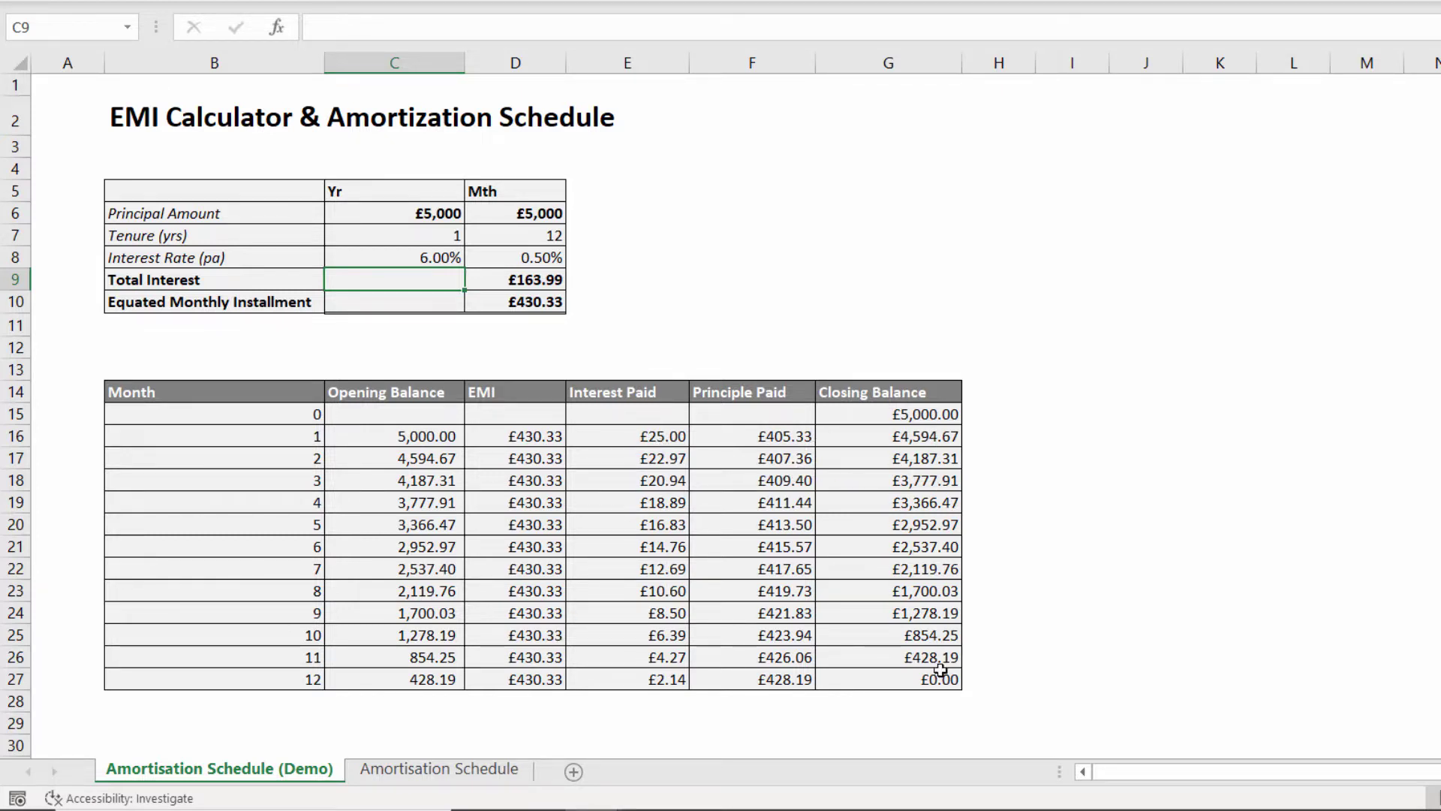
Step: Set the tenure to 2 years and review the recalculated amortization schedule through its last month
key(Up)
key(Up)
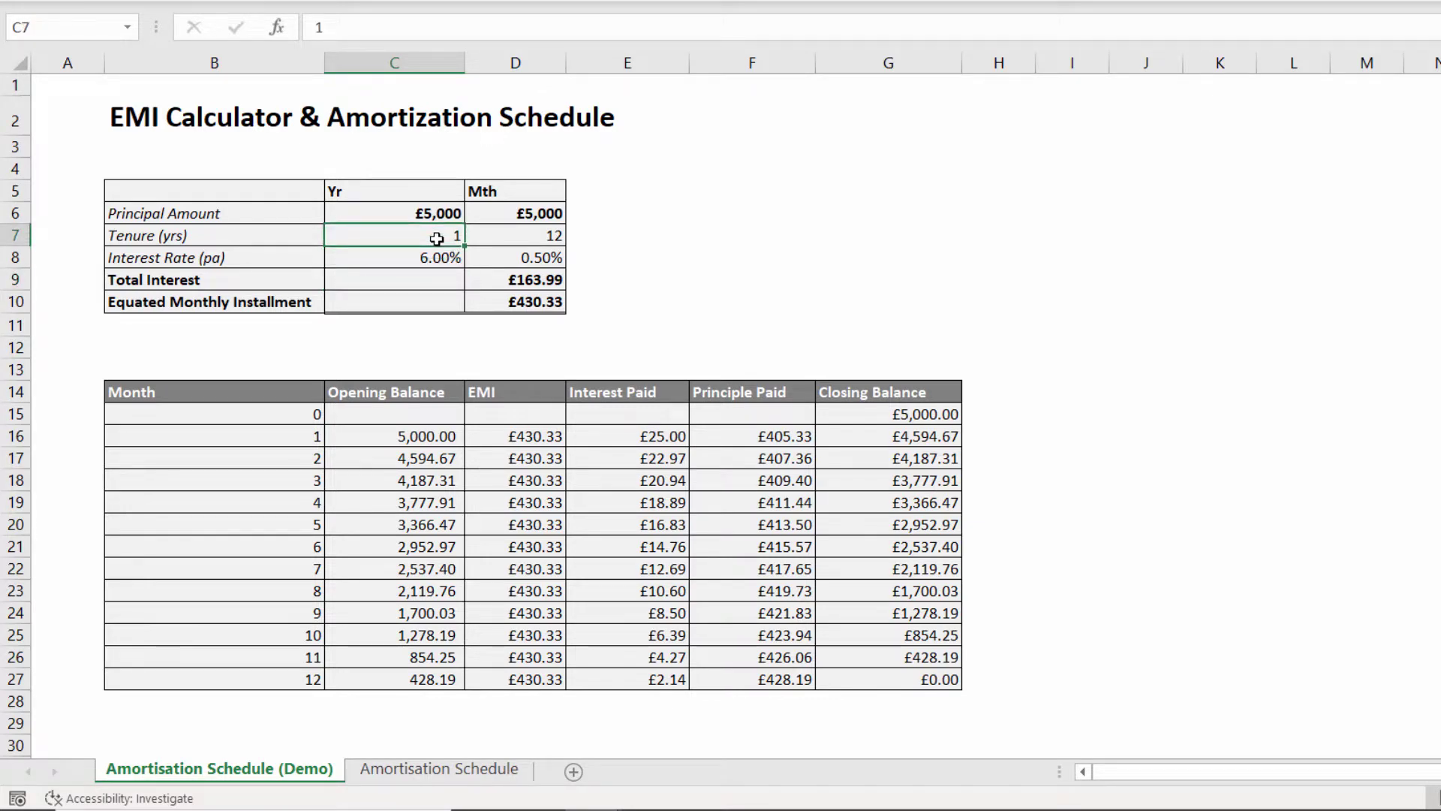
text(2)
key(Return)
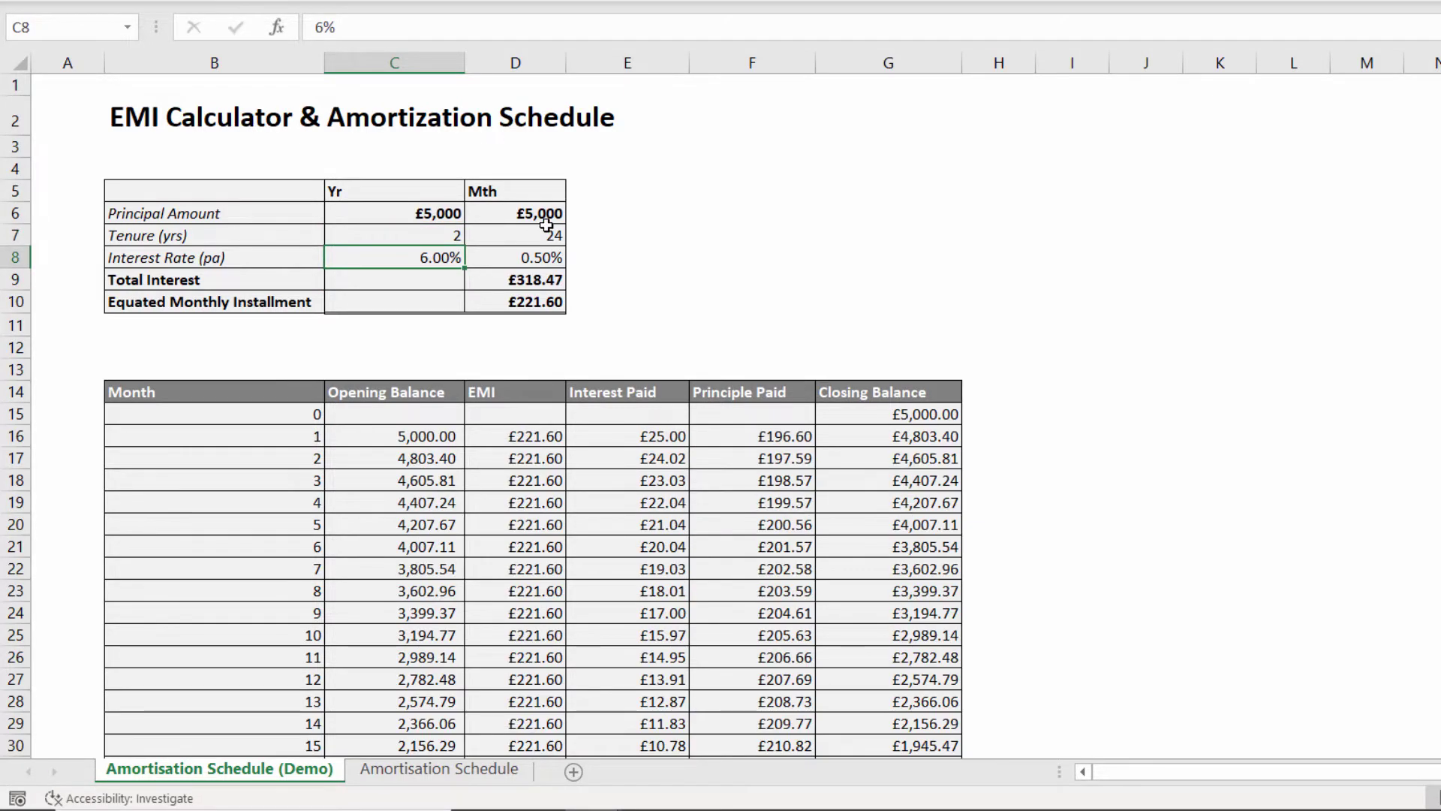
scroll(596, 558, down, 6)
scroll(597, 558, up, 1)
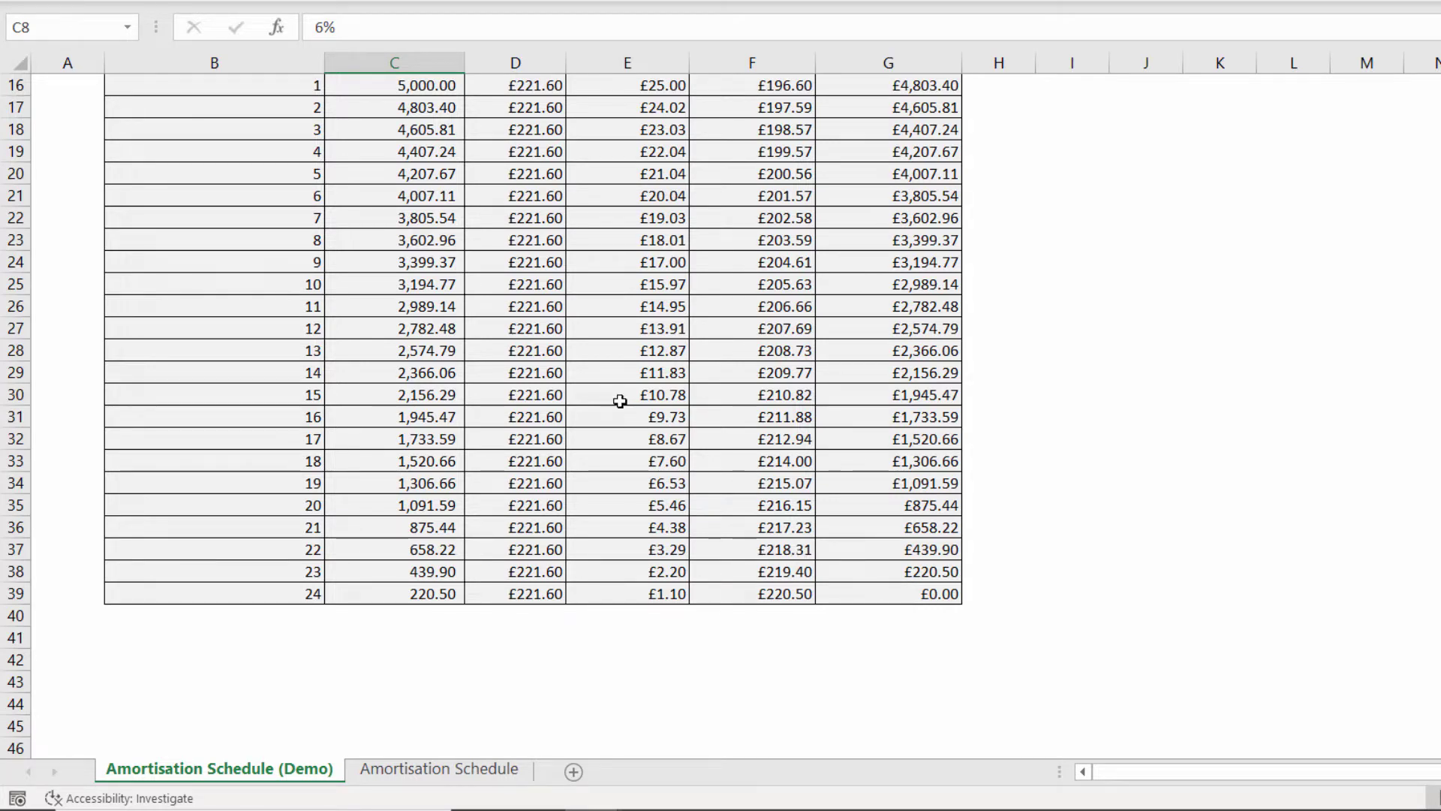
scroll(621, 401, up, 5)
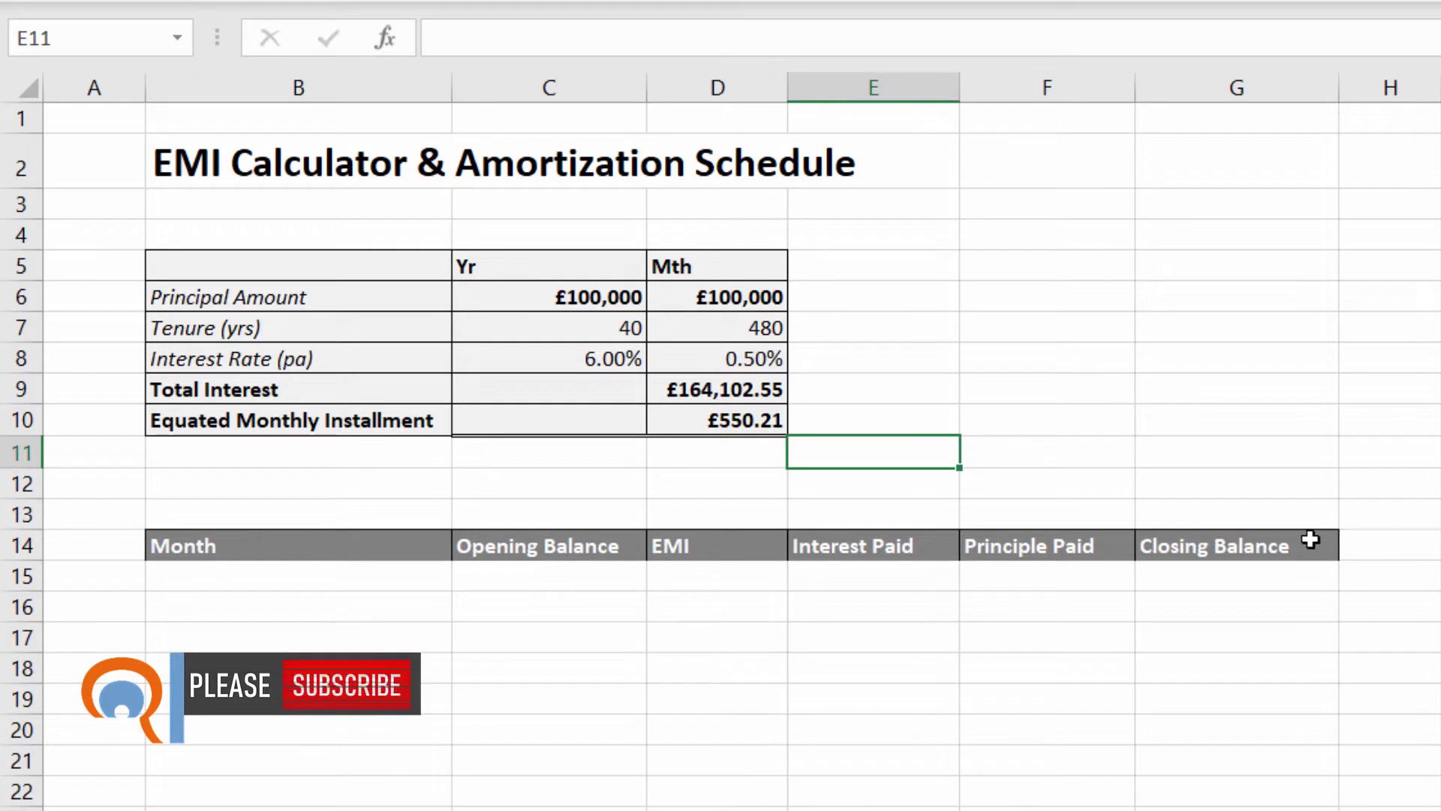
Step: Enter month 0 in B15 and link the closing balance in G15 to the principal amount in C6
click(335, 581)
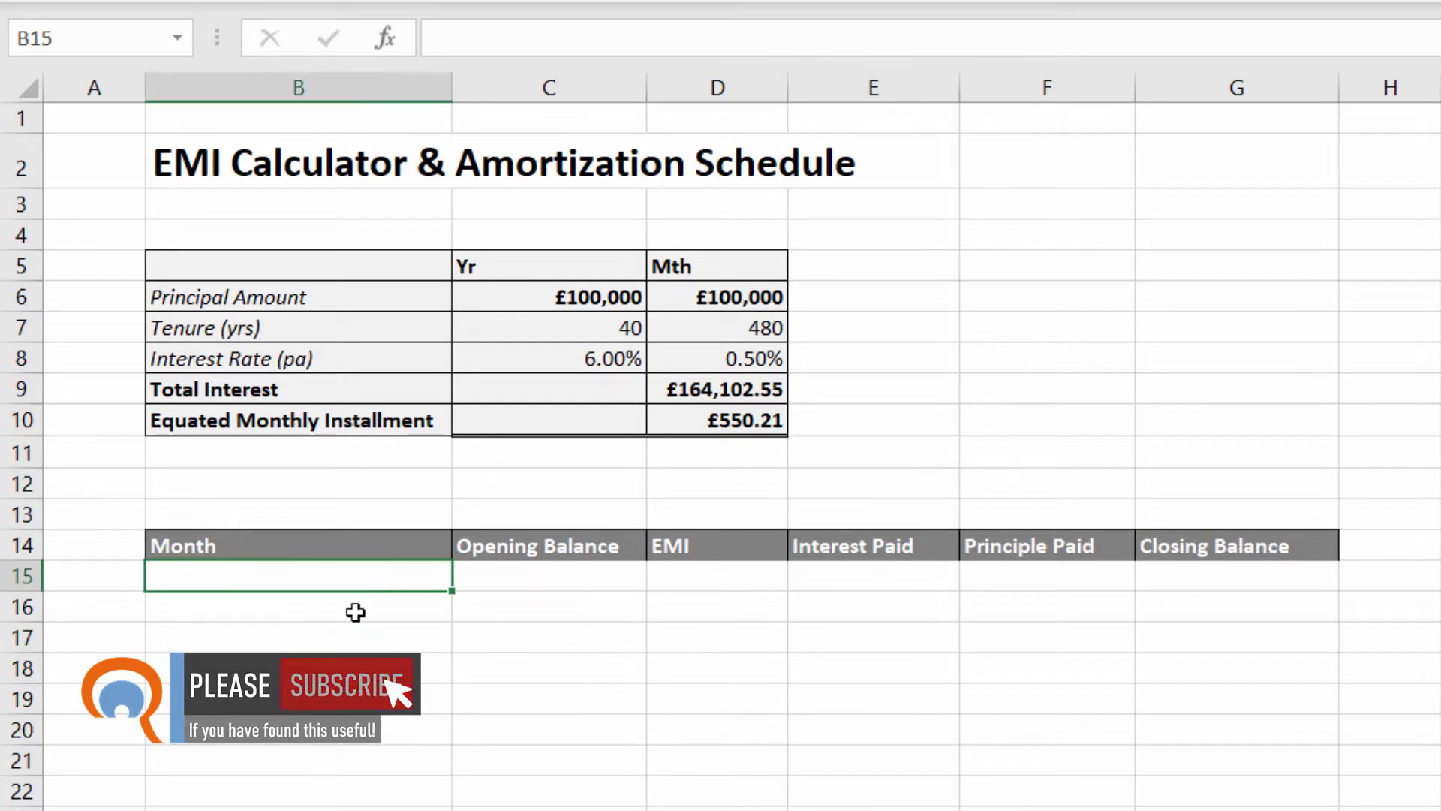
text(0)
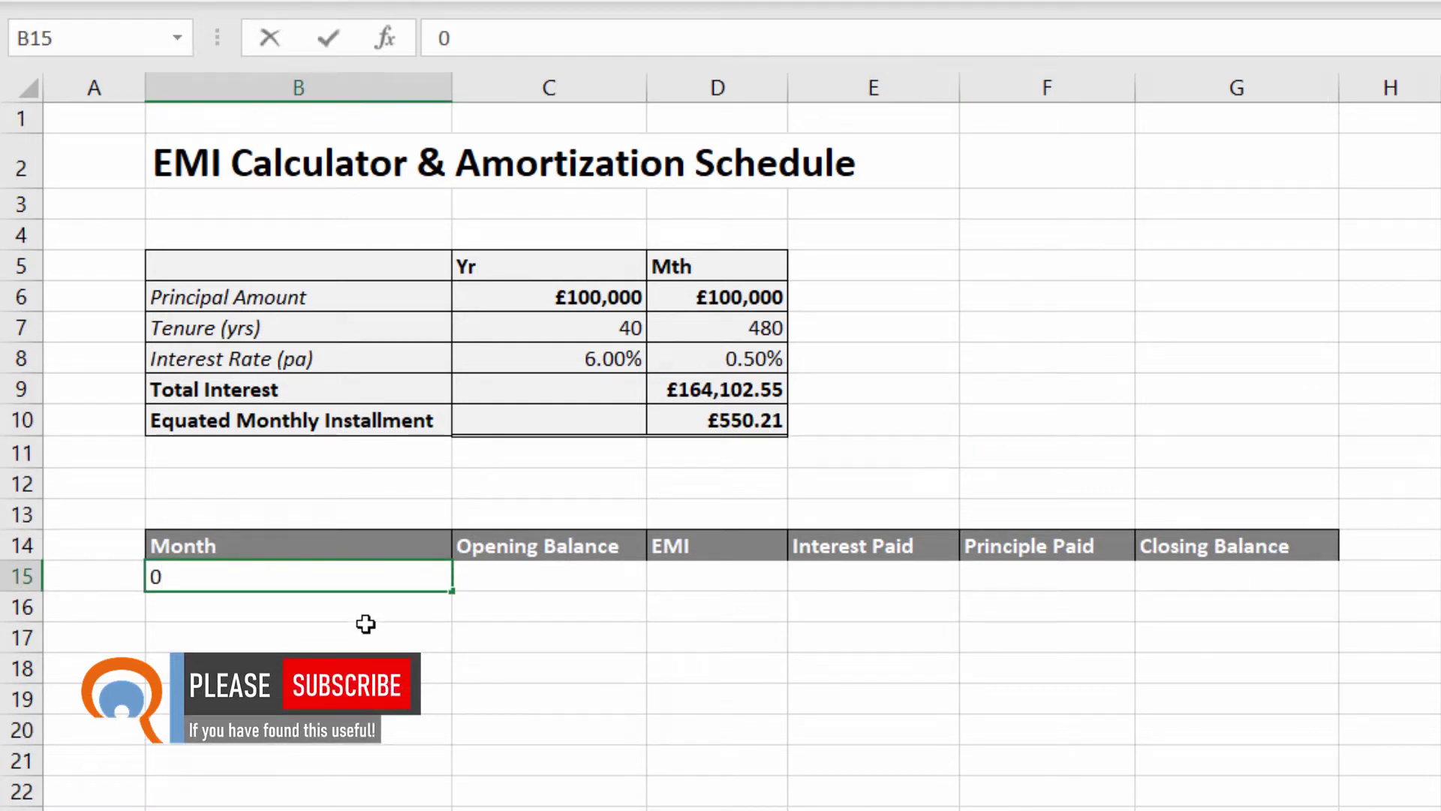
key(Return)
key(Return)
click(1252, 577)
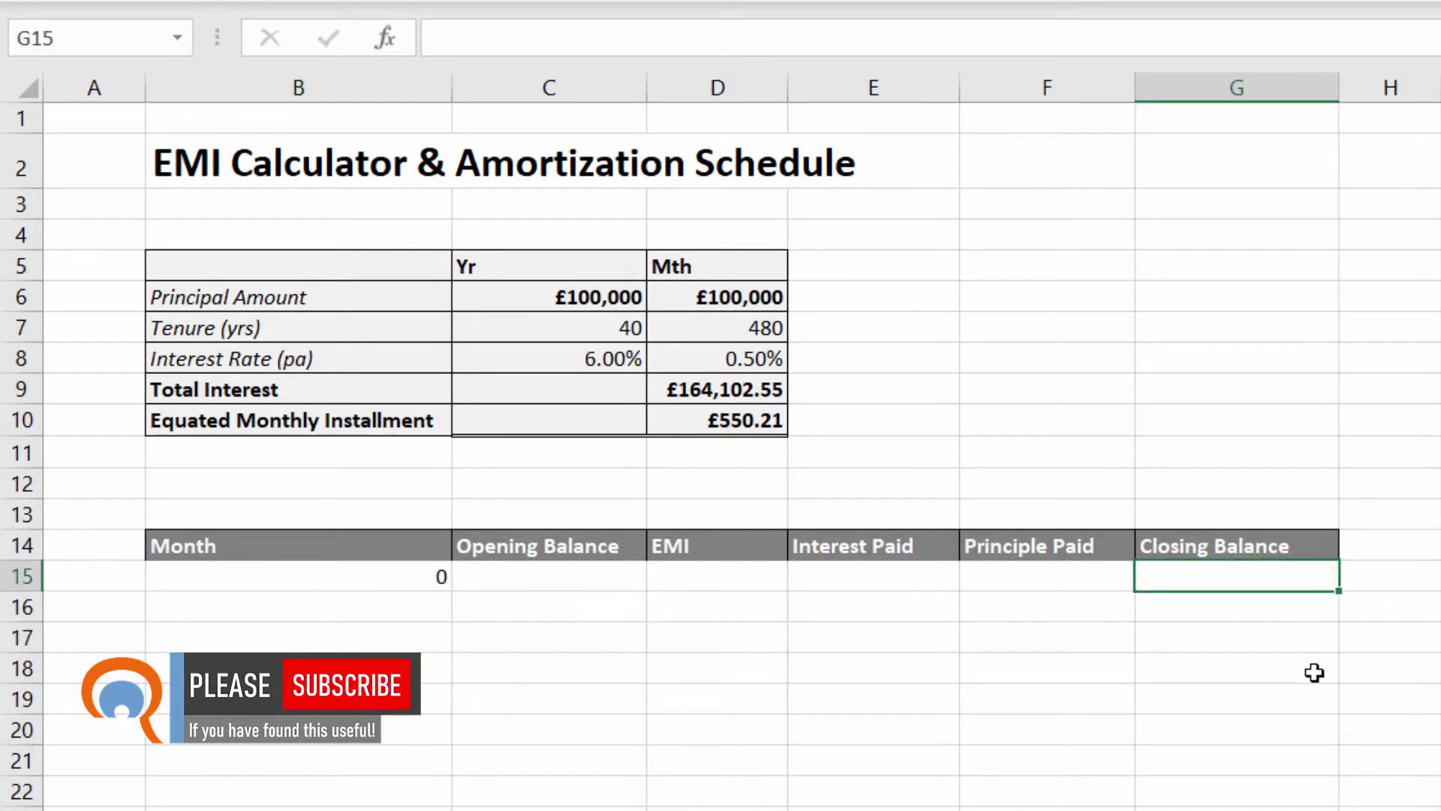
text(=)
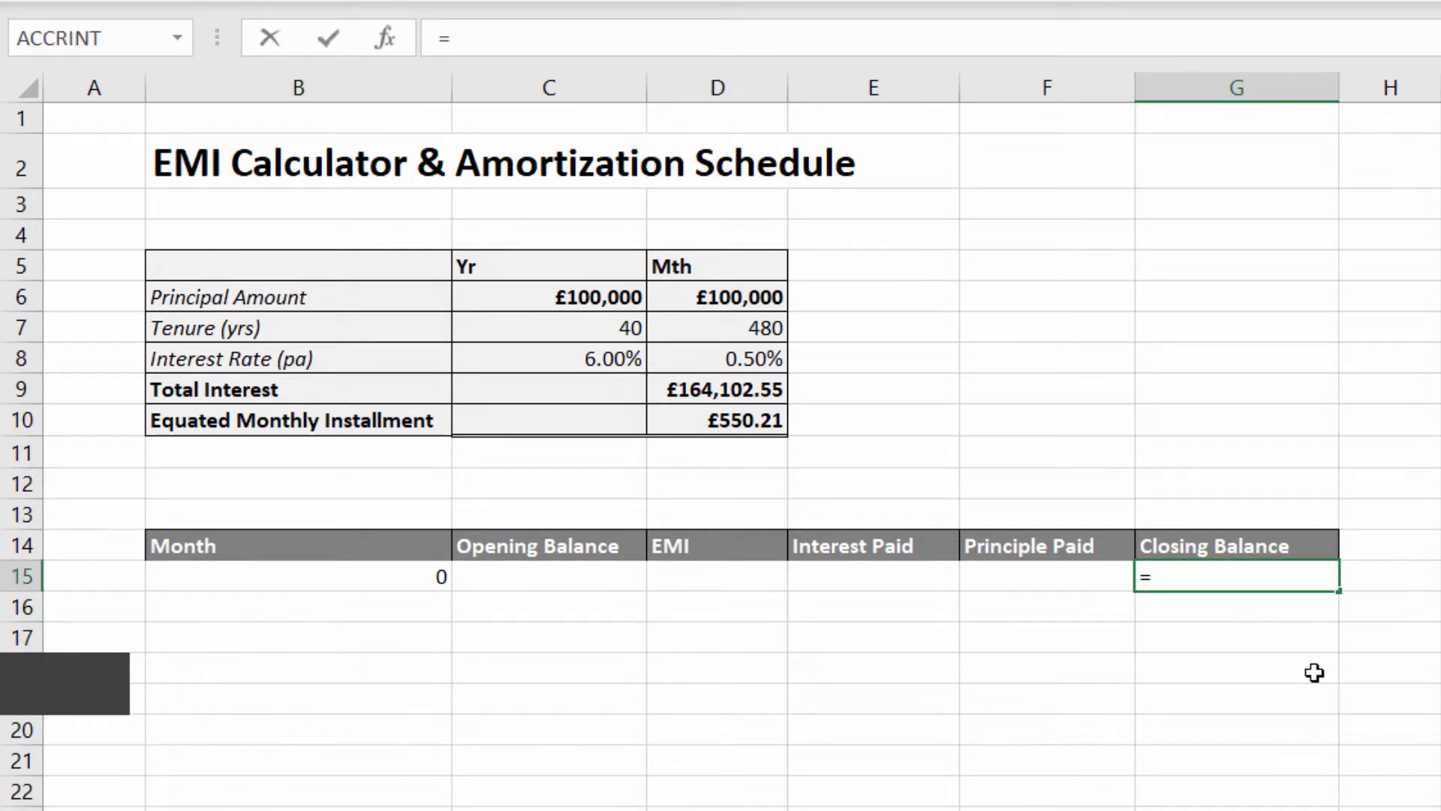
click(595, 298)
key(Return)
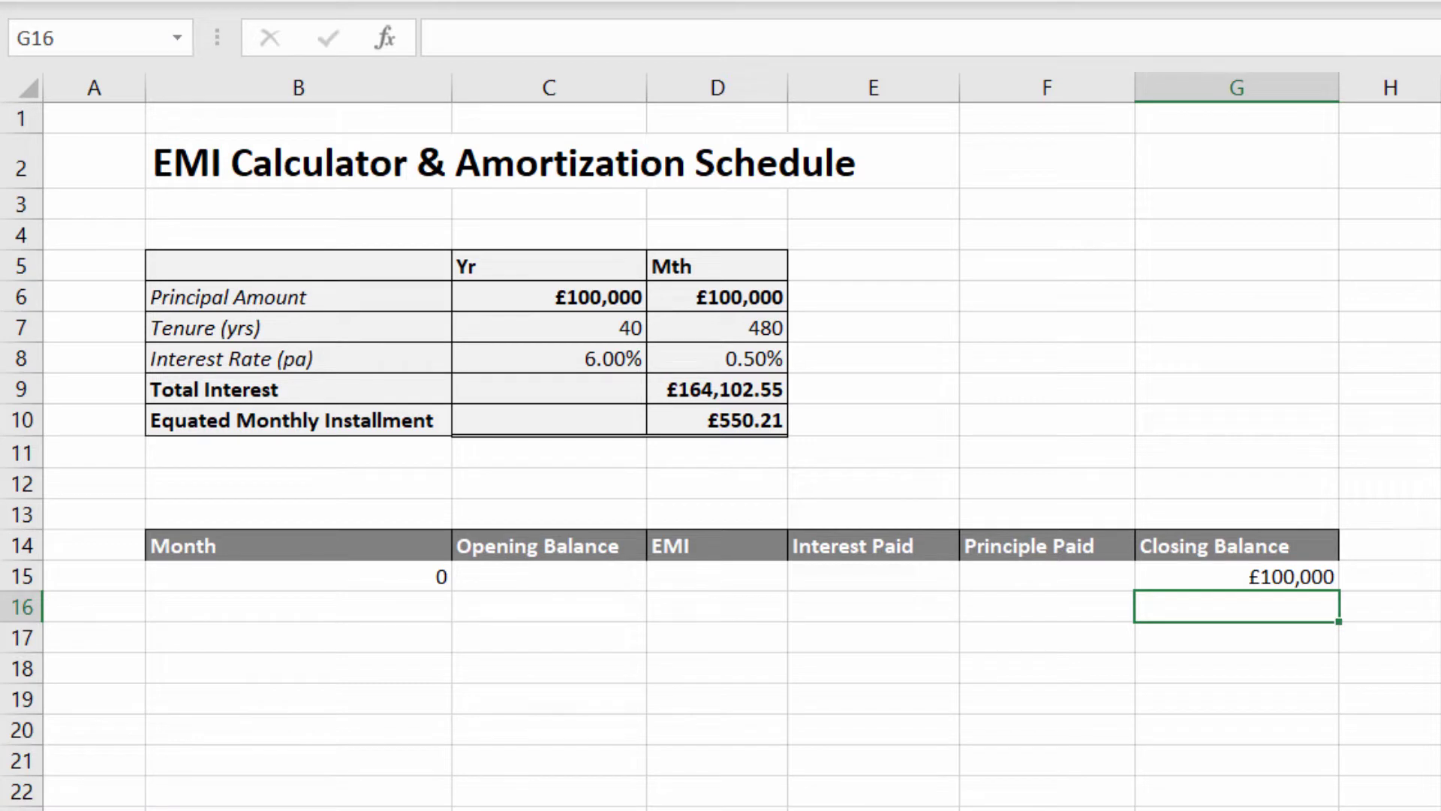
Step: Enter the formula =ROW(A1) in B16 to generate the first month number
click(411, 608)
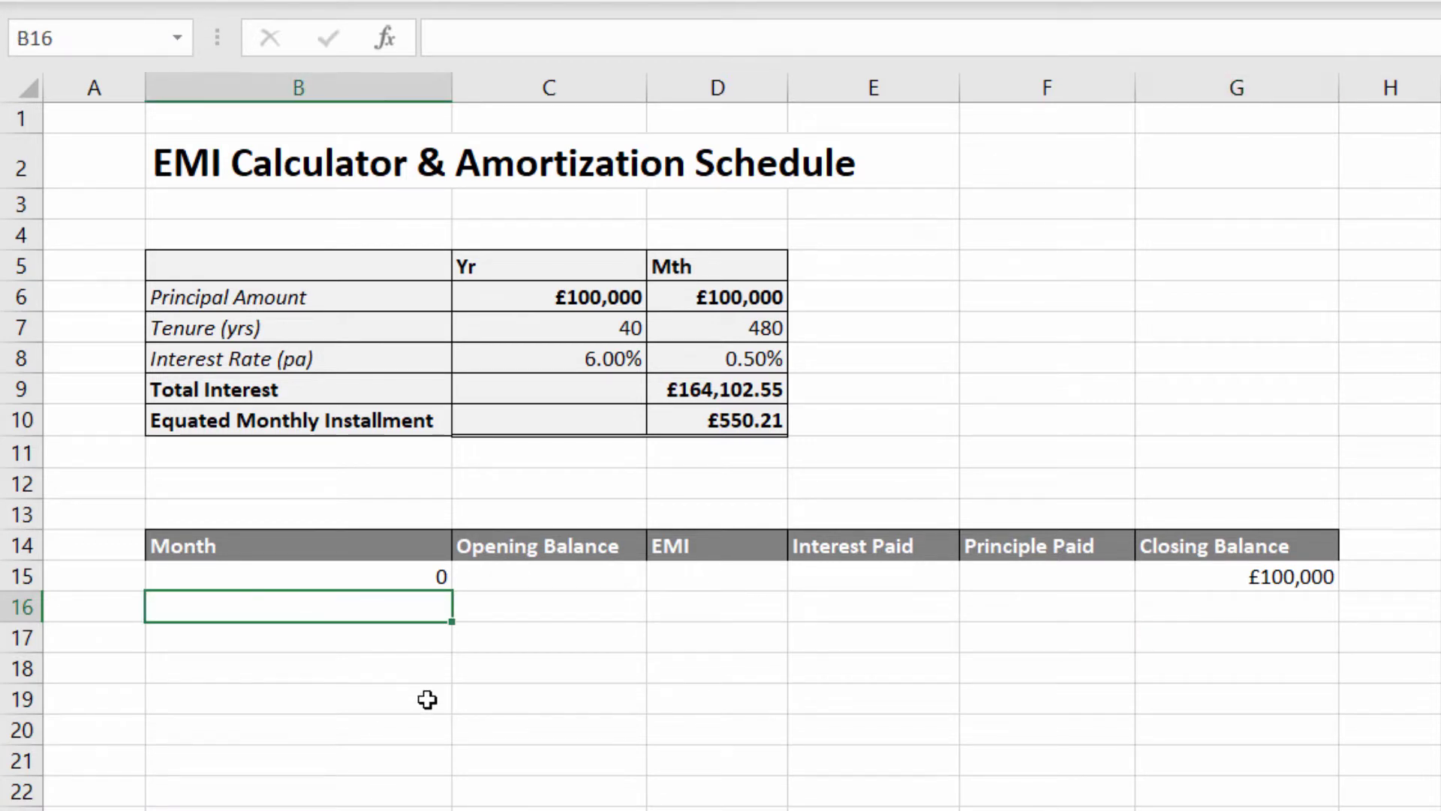
text(=r)
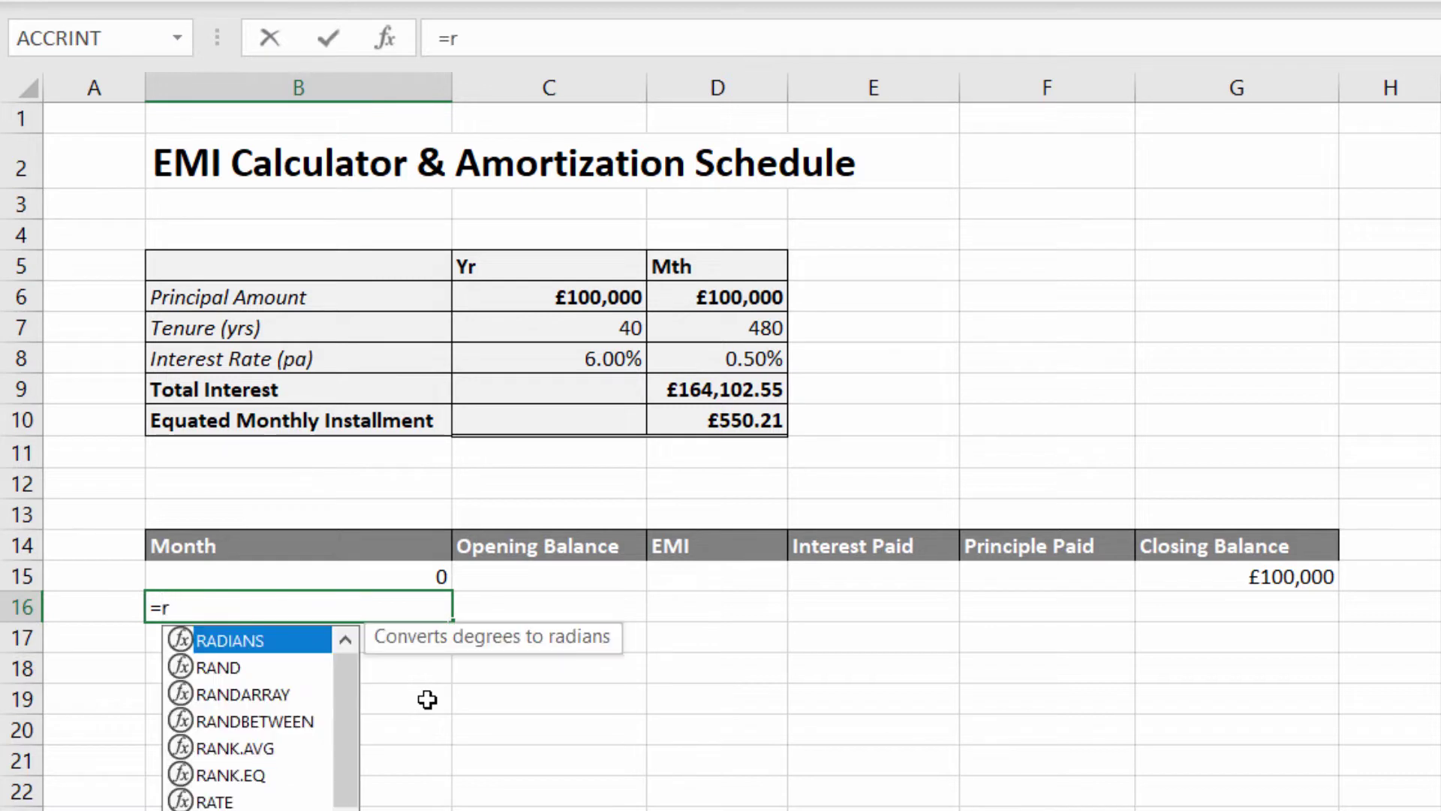
text(ow()
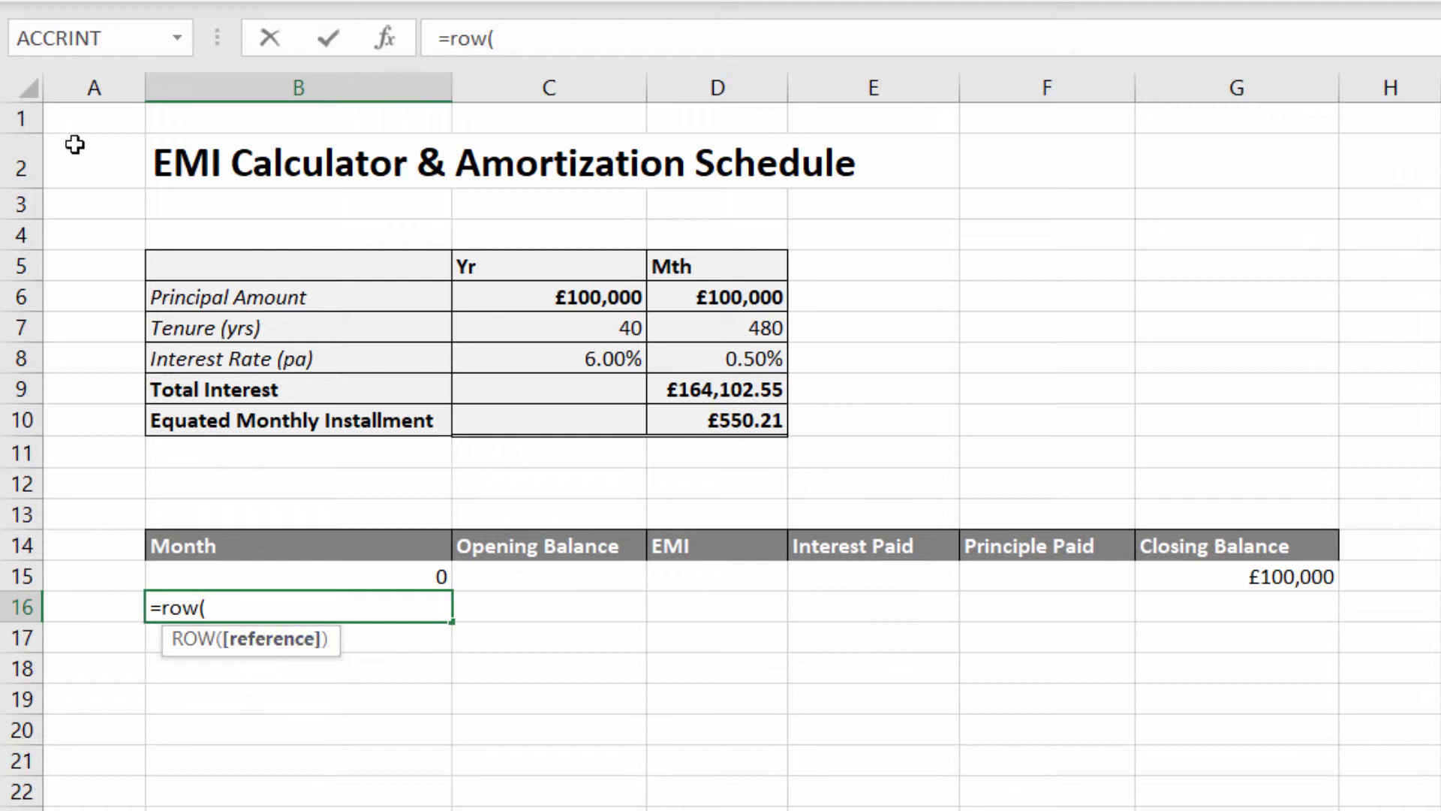
click(106, 121)
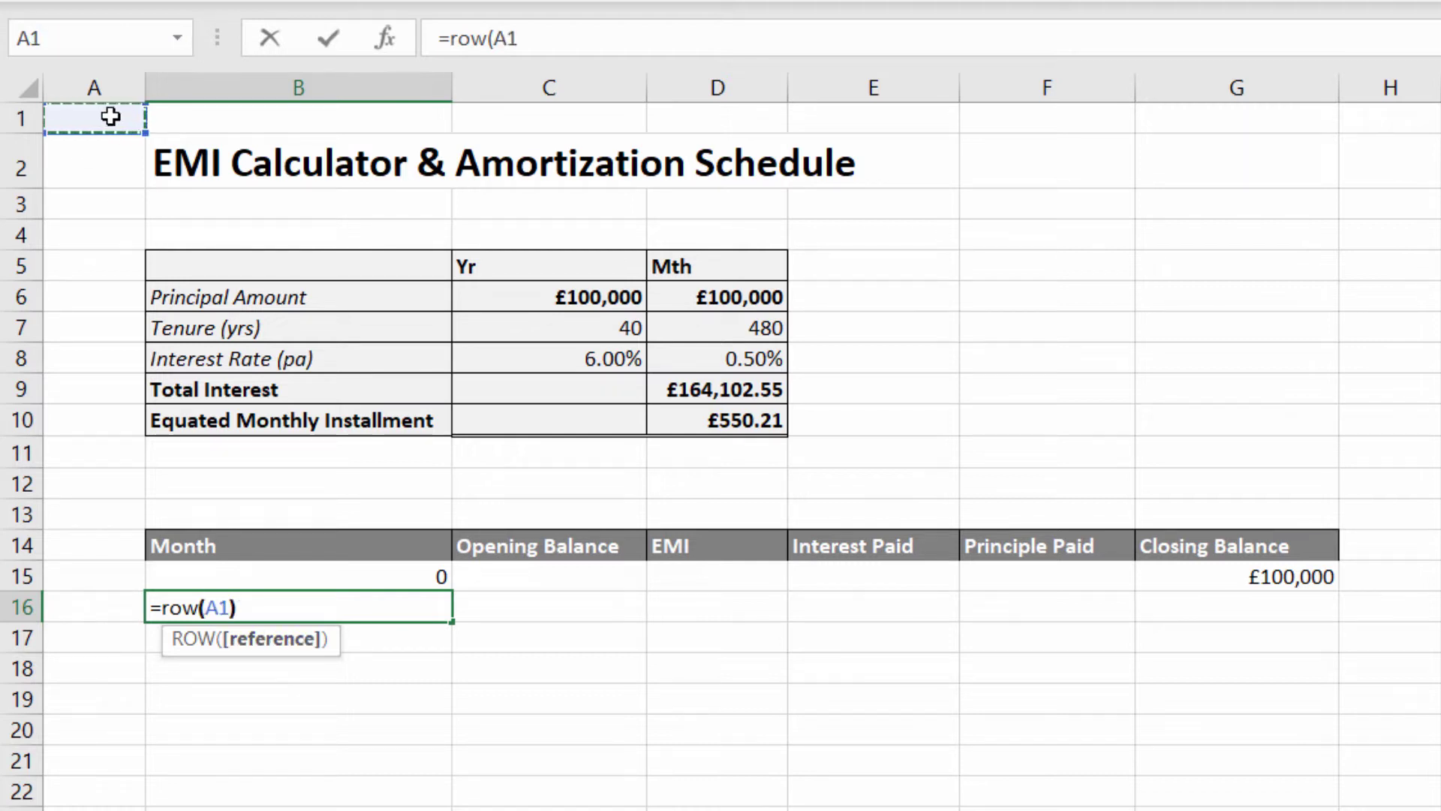
text())
key(Return)
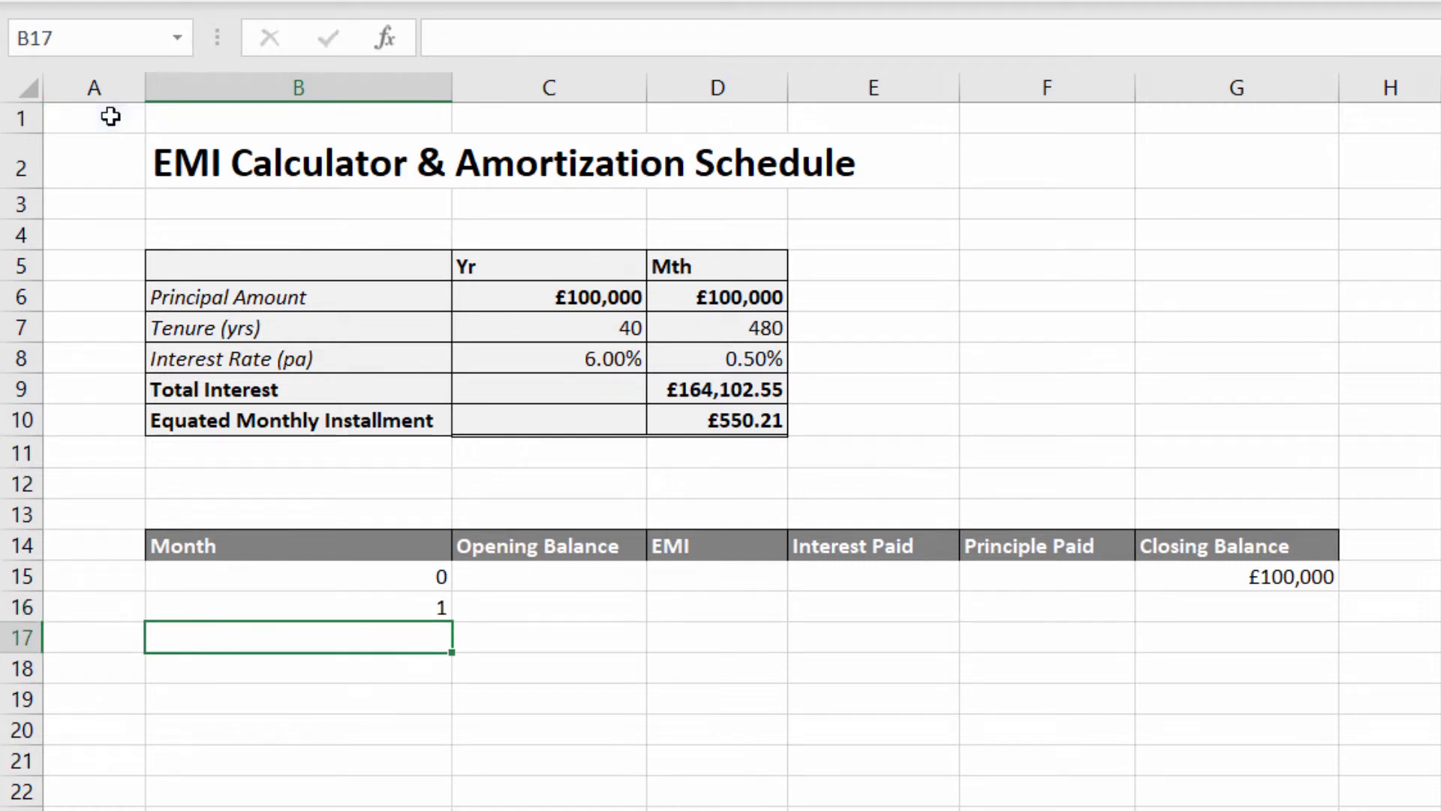
Step: Try filling the ROW formula from B16 down to B22, and undo the fill
click(417, 614)
drag(451, 621, 474, 799)
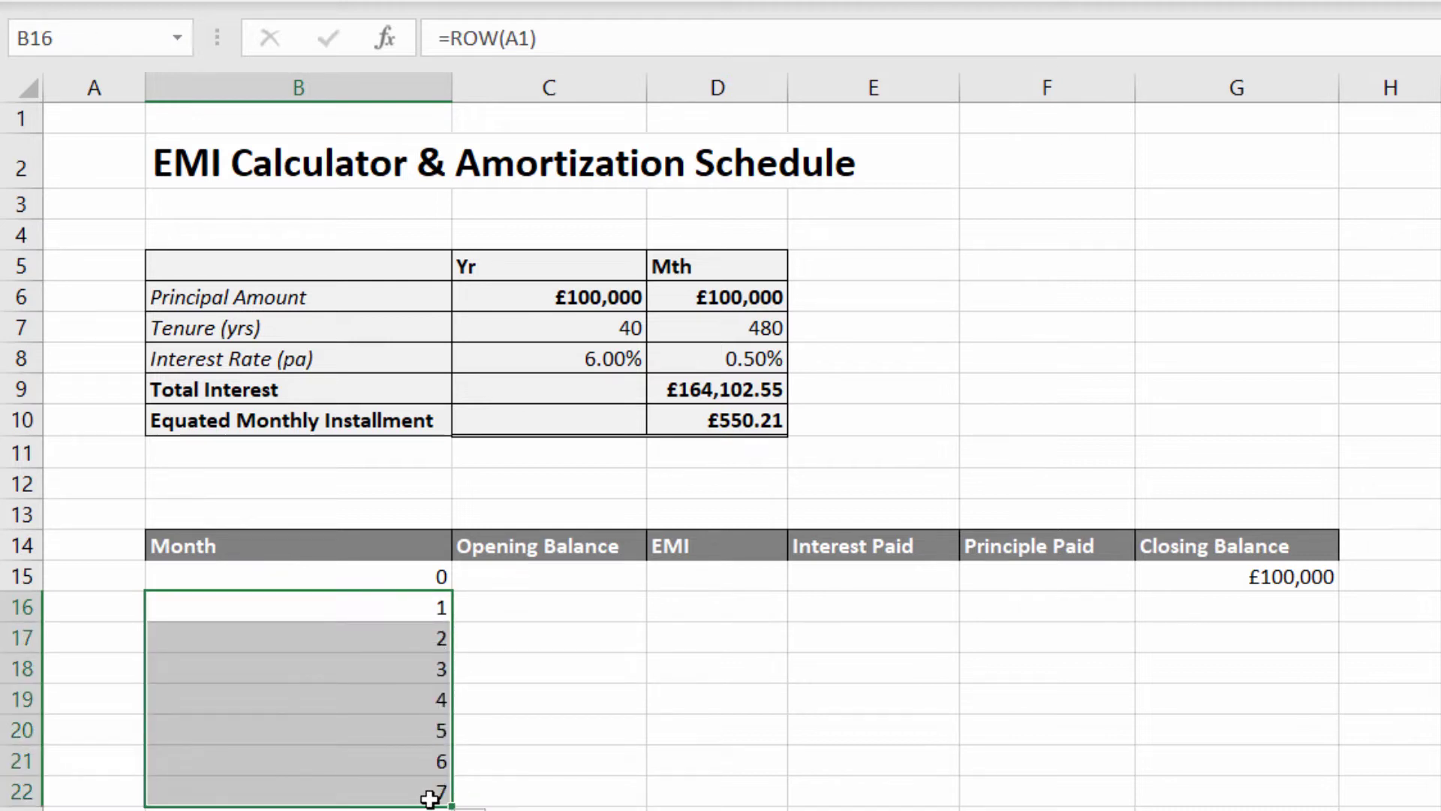
key(ctrl+z)
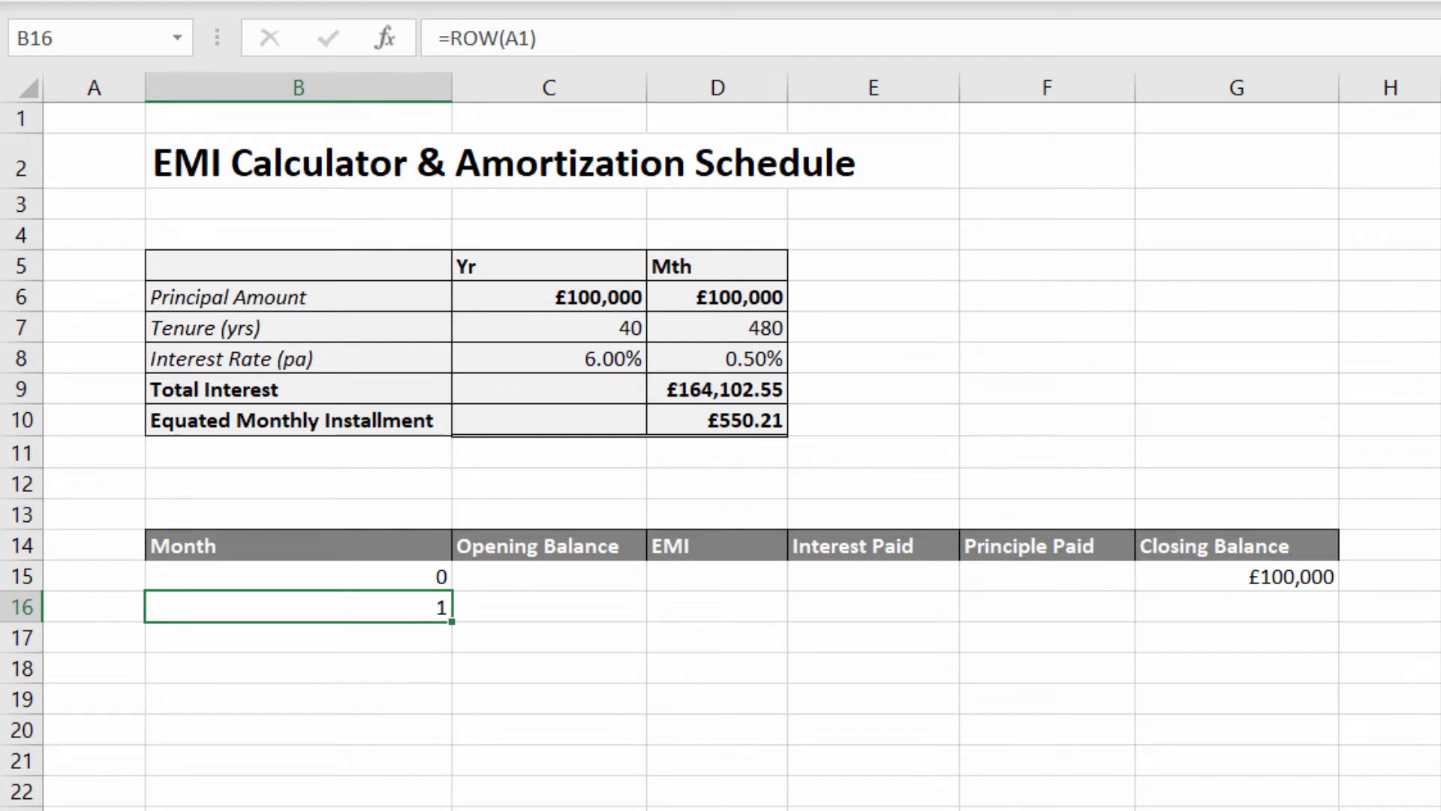
Step: Change the formula in B16 to =IF(ROW(A1)<=$D$7,ROW(A1),"") so month numbers stop at the tenure in months
double_click(431, 608)
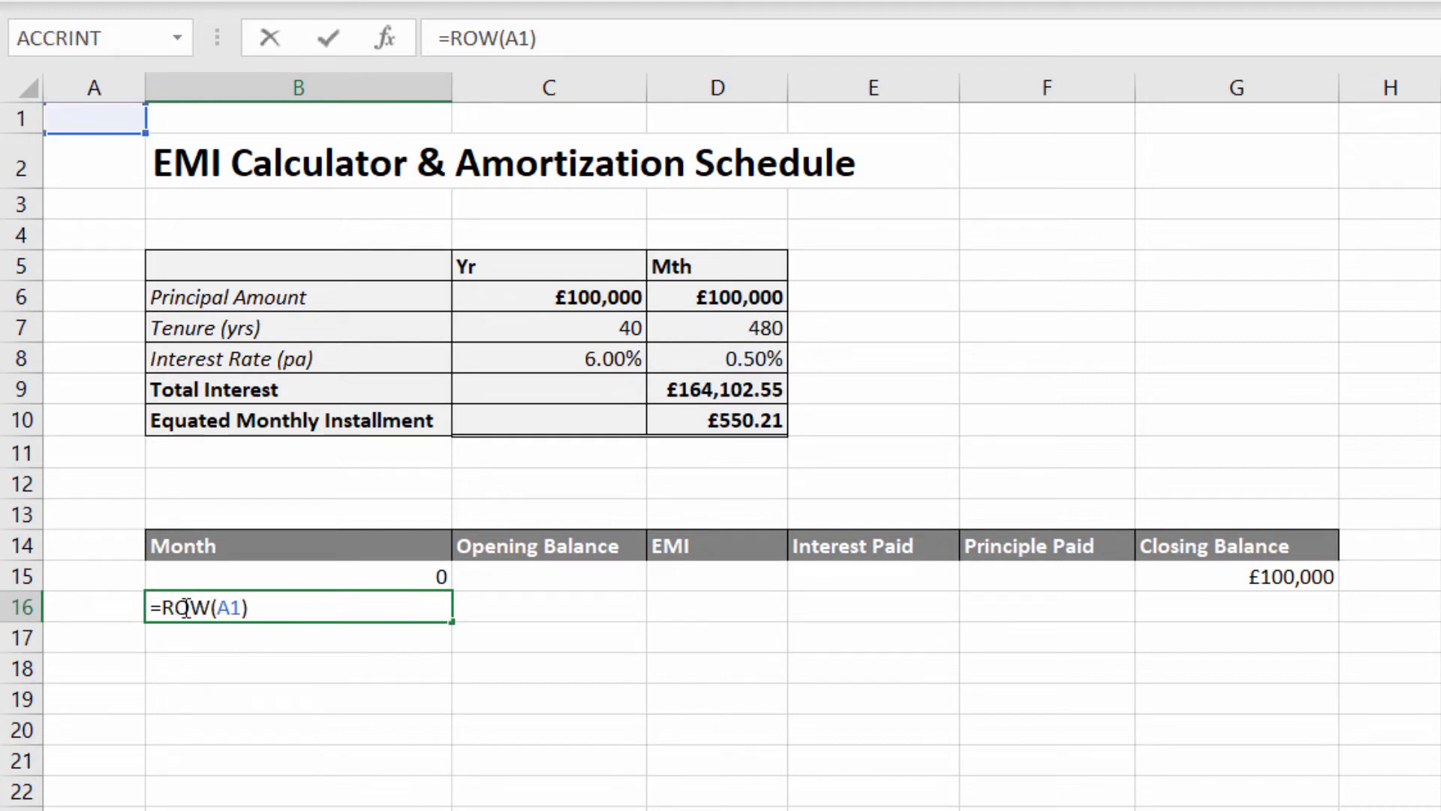
click(162, 607)
text(IF()
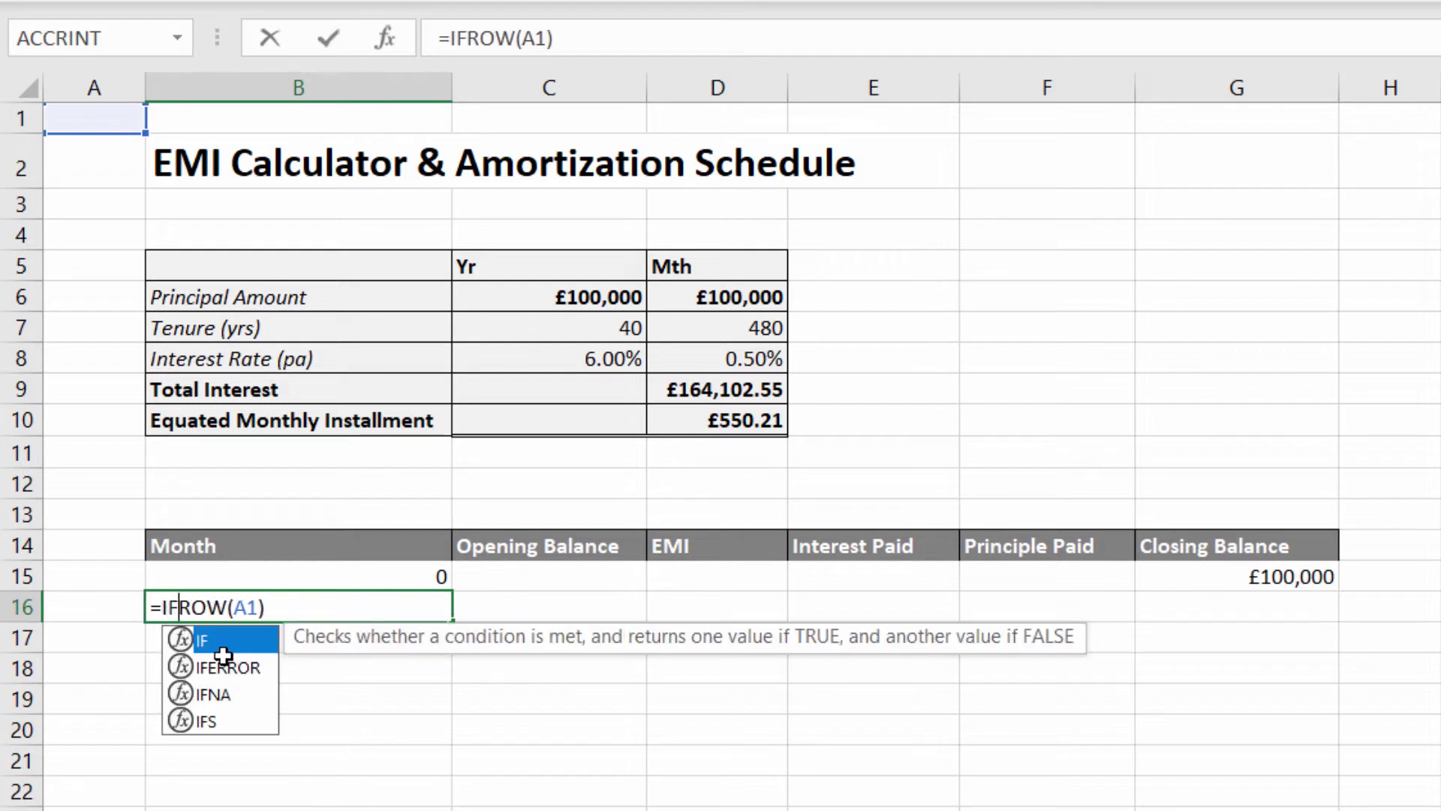
click(296, 606)
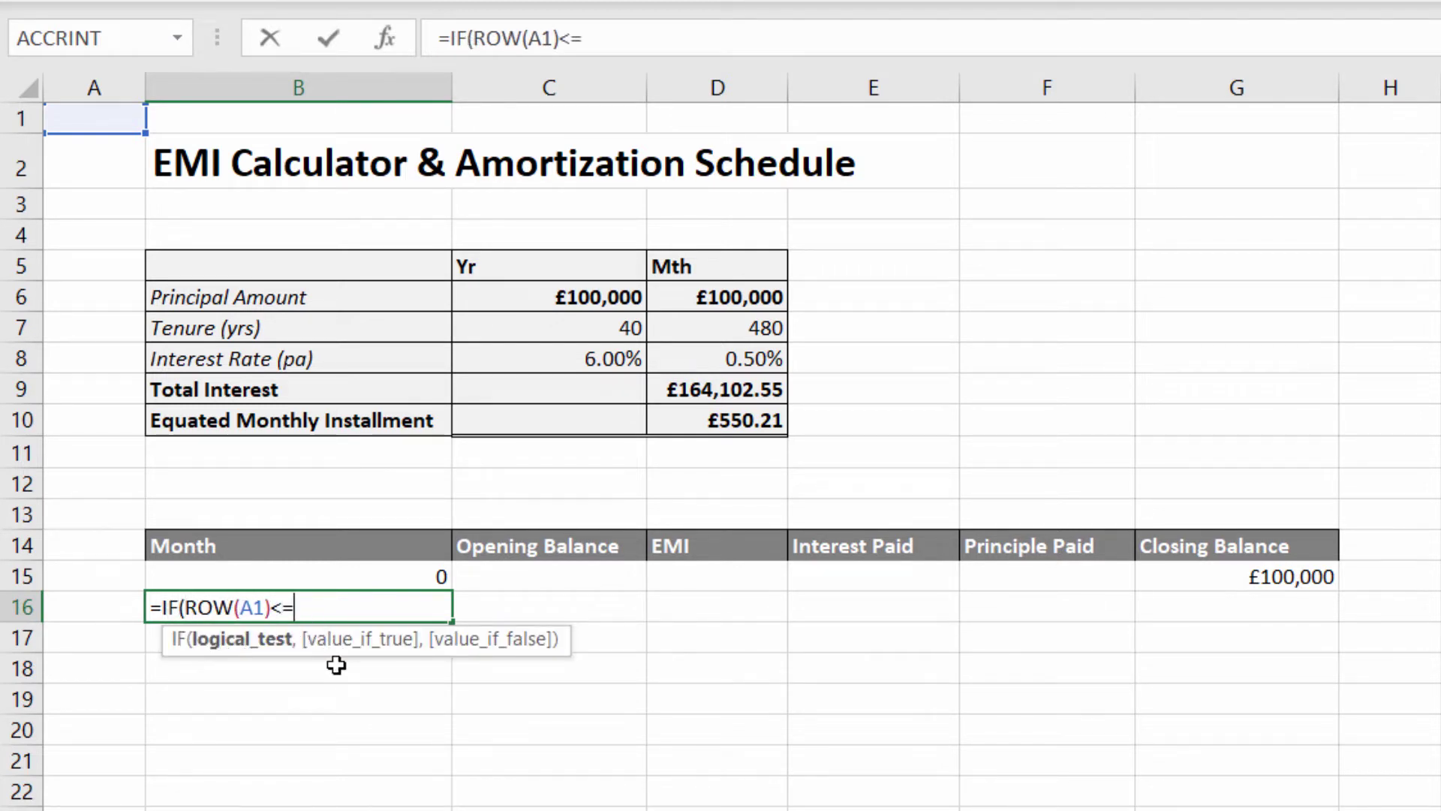
click(760, 326)
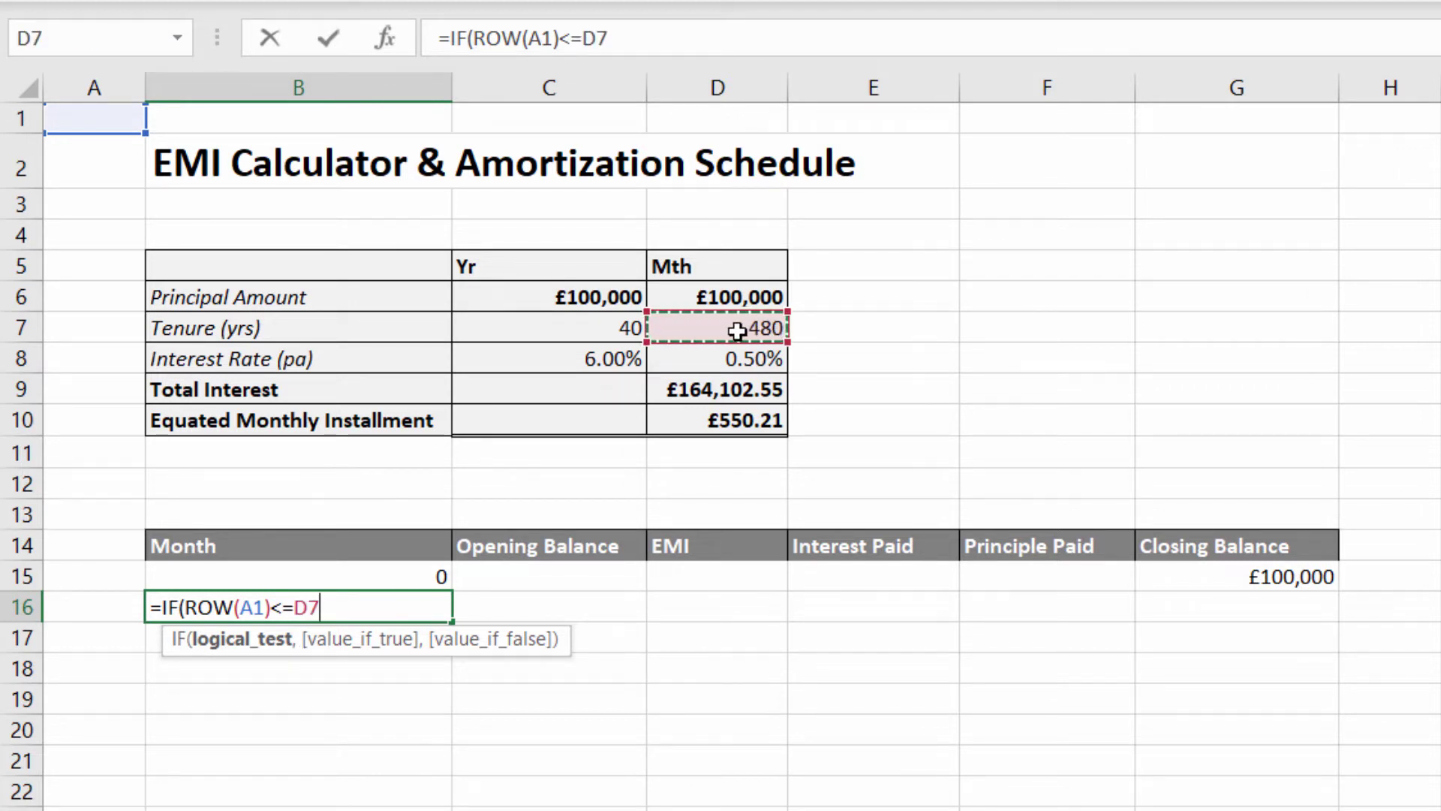
key(F4)
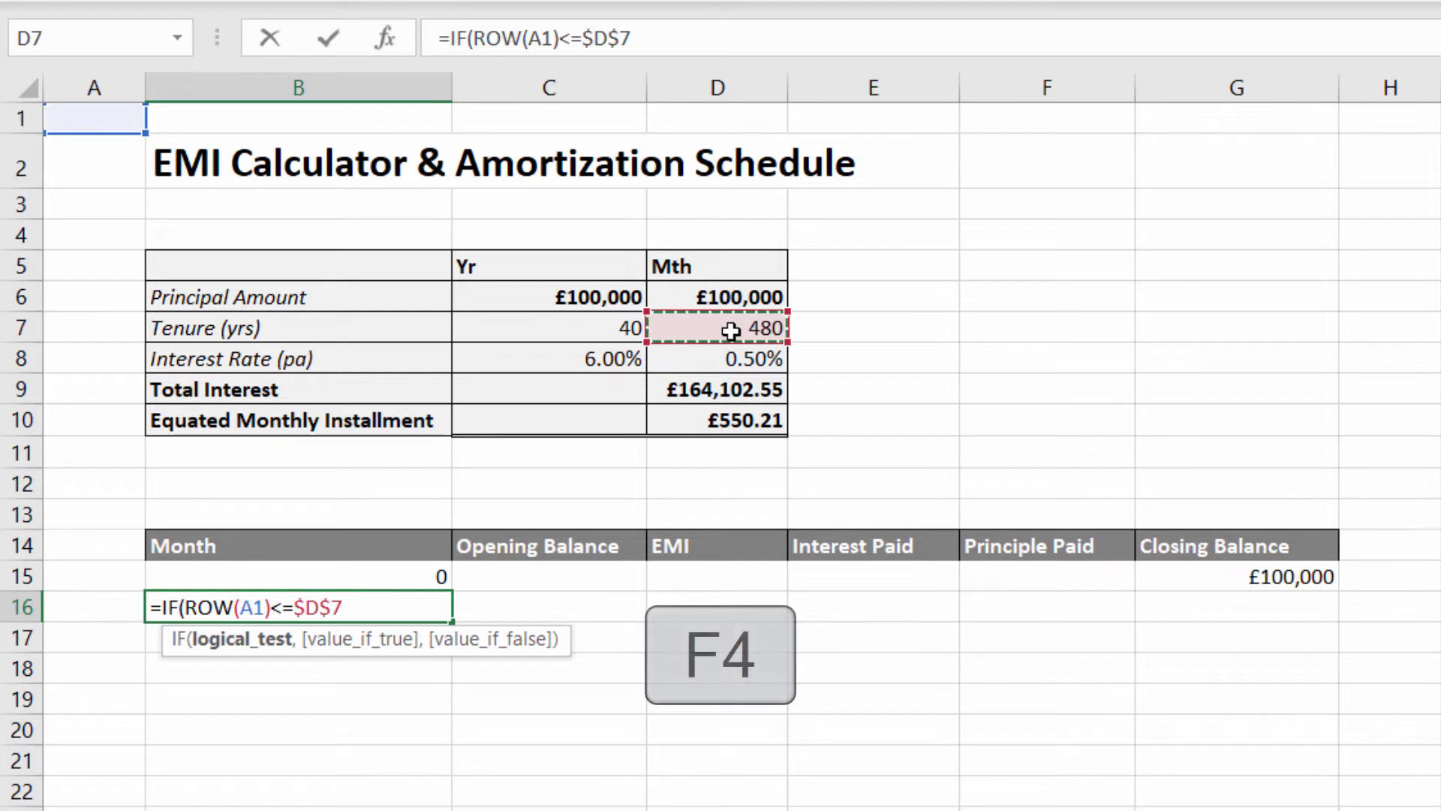
text(,ro)
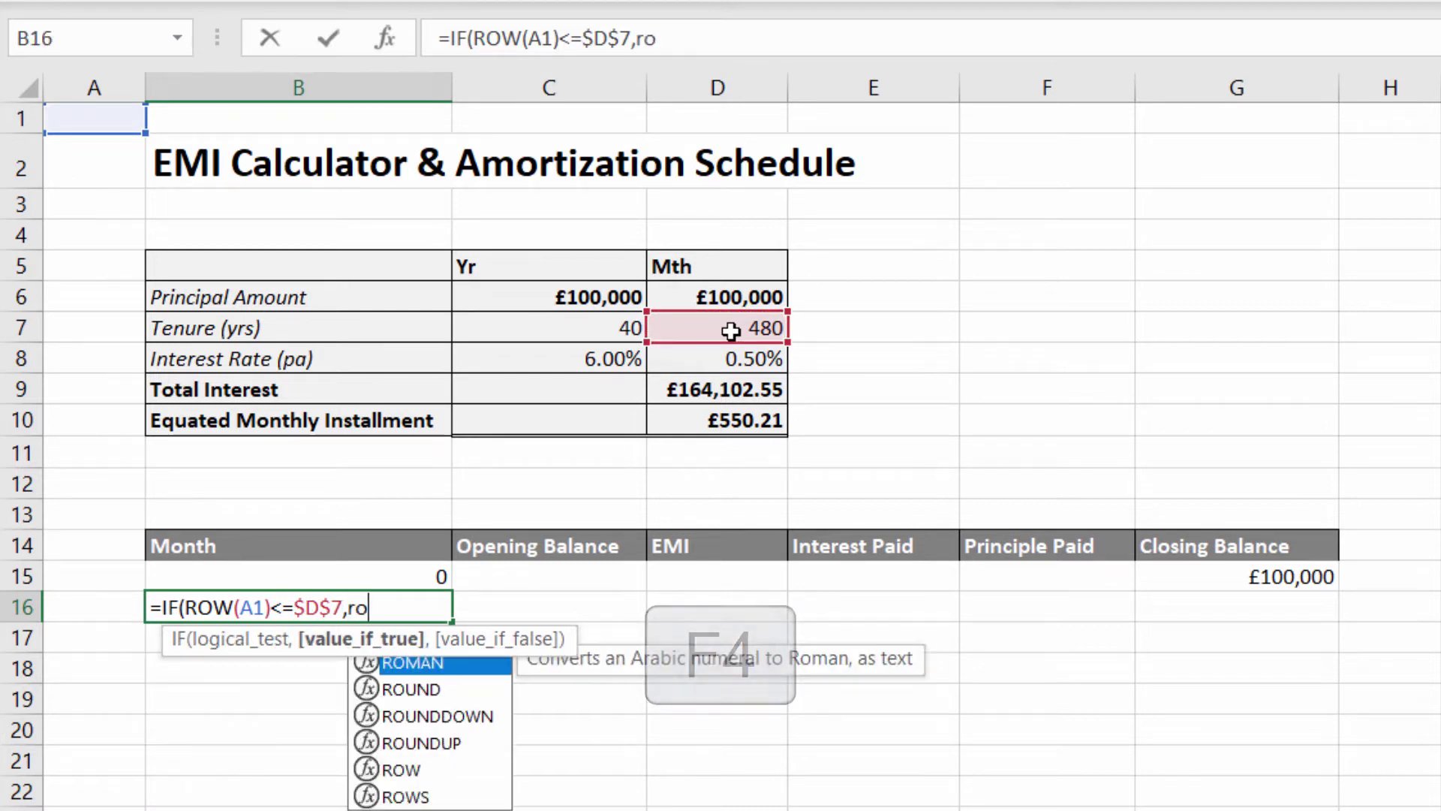
text(w()
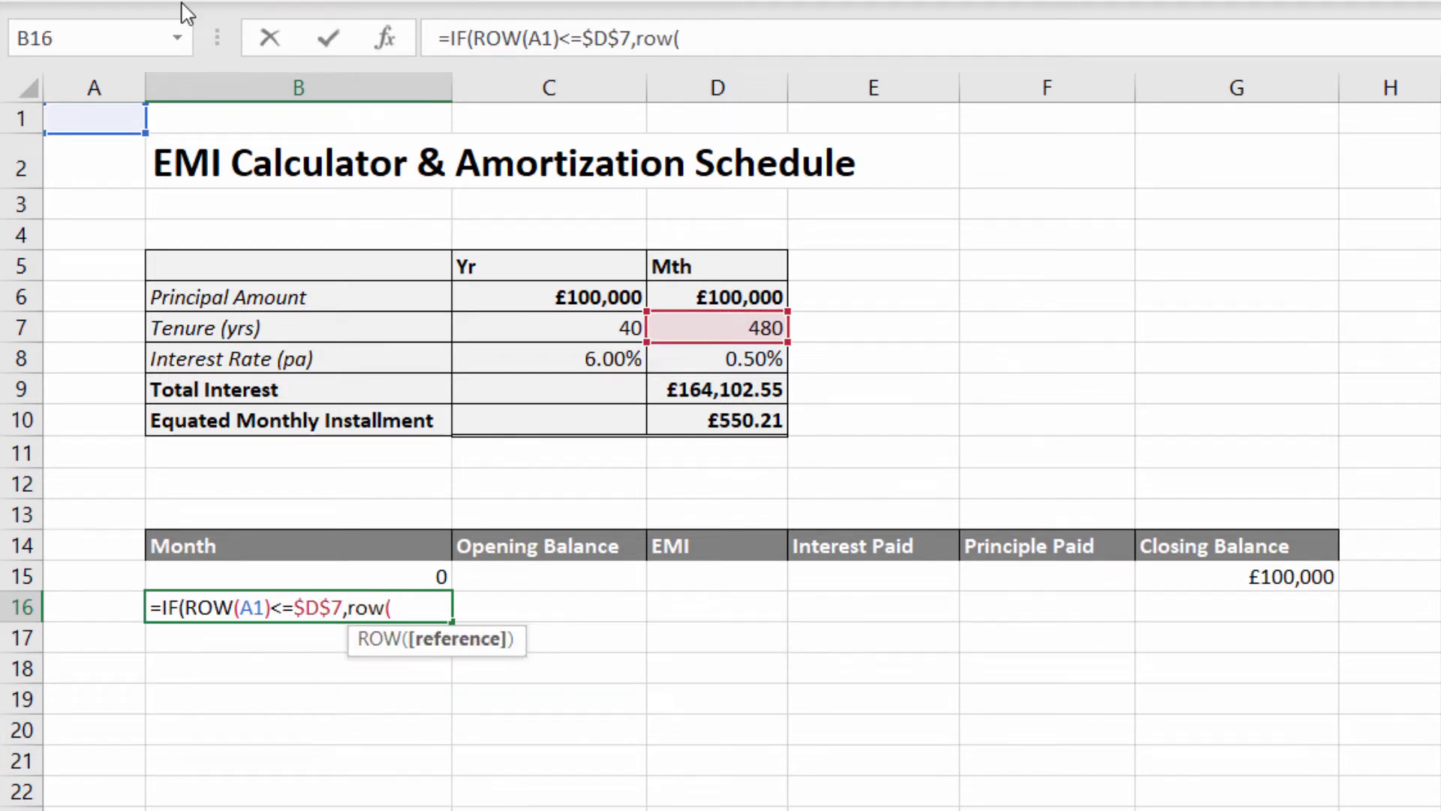
click(110, 123)
text())
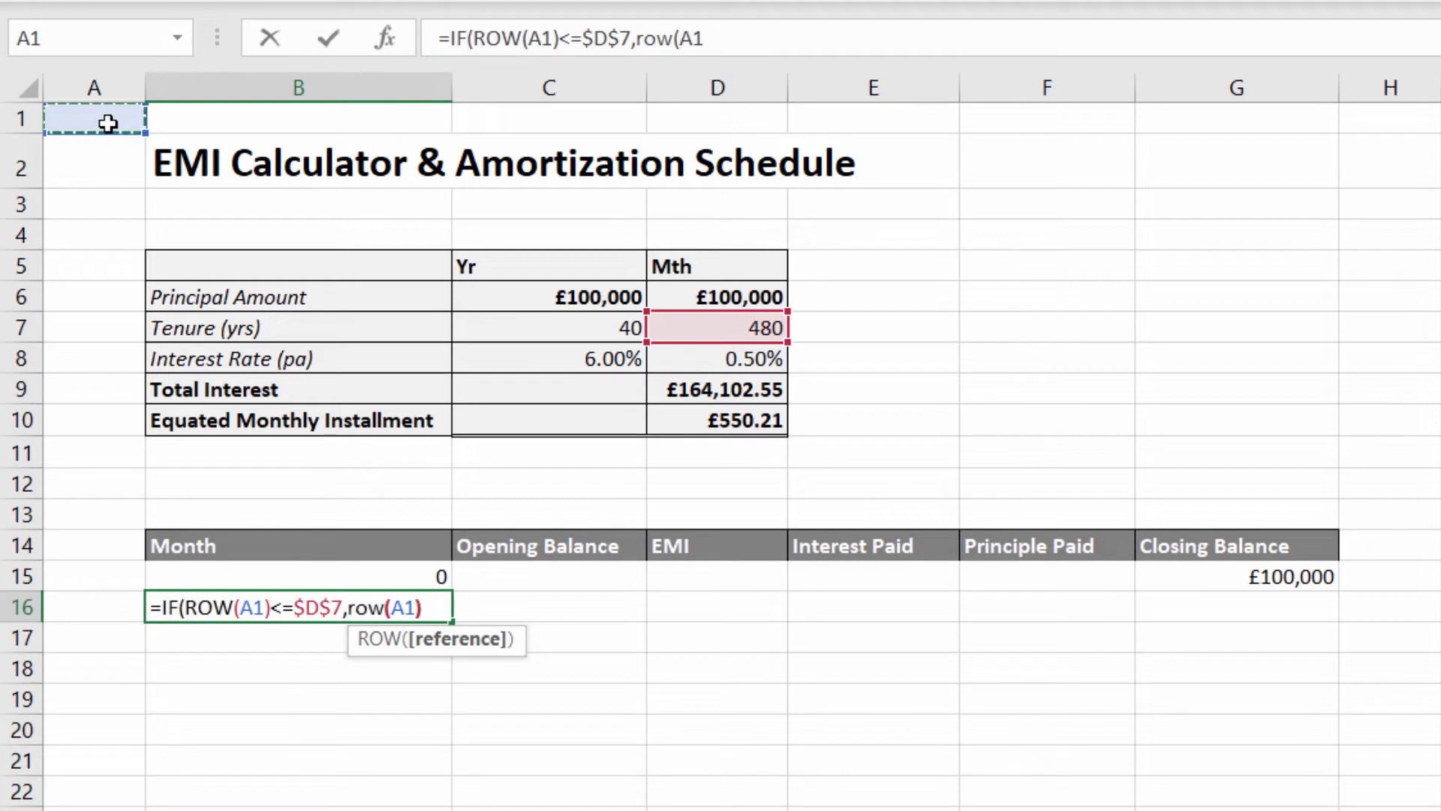
text(,"")
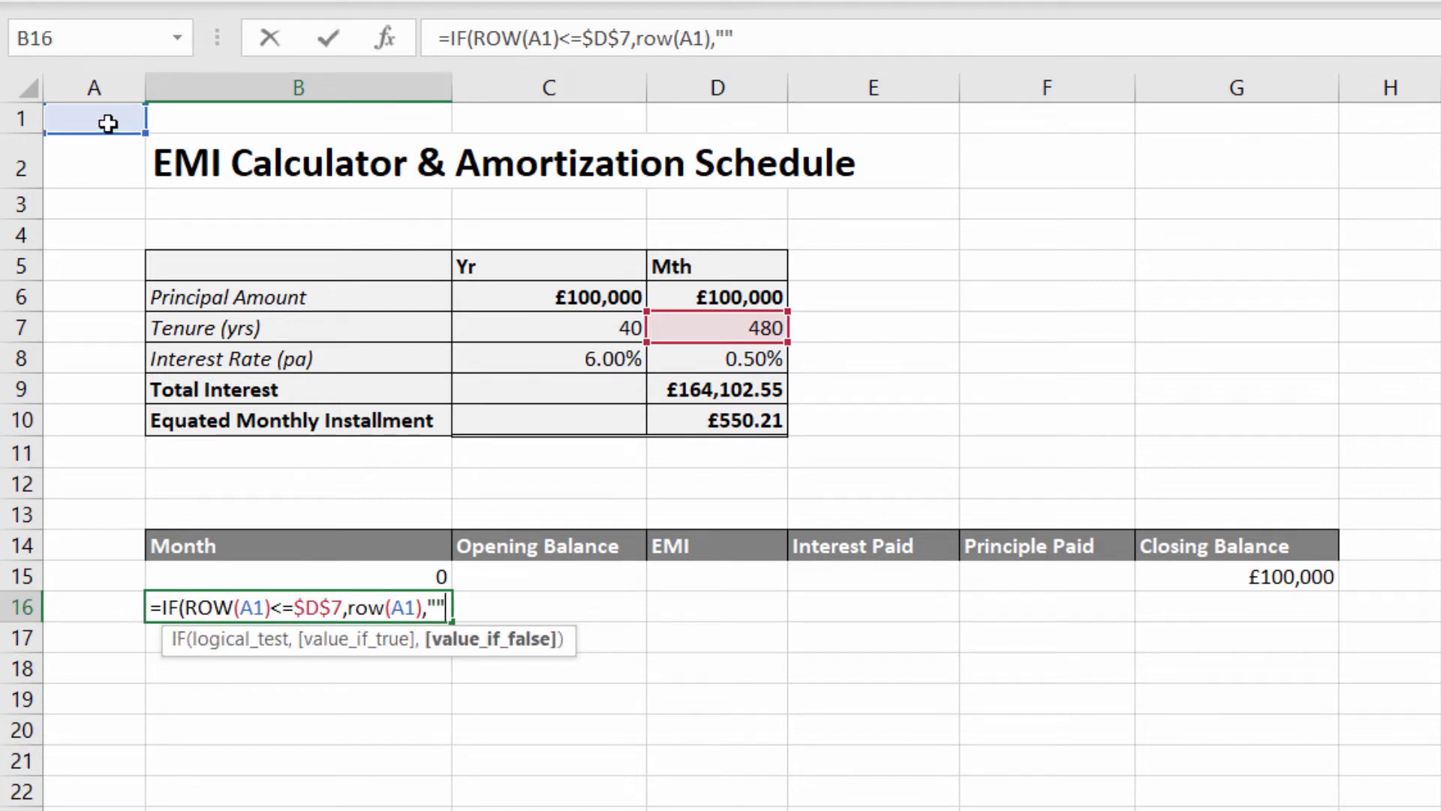
text())
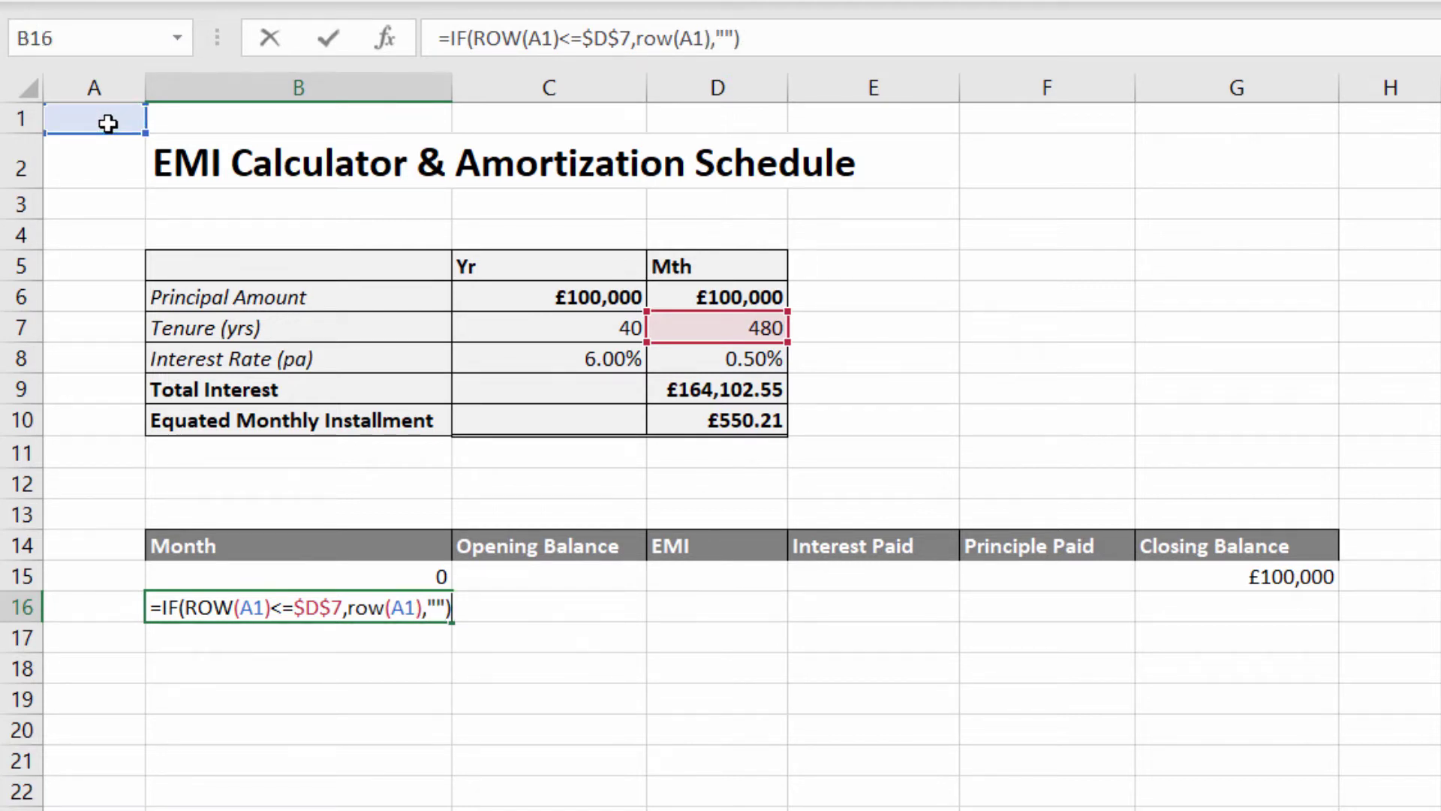
key(Return)
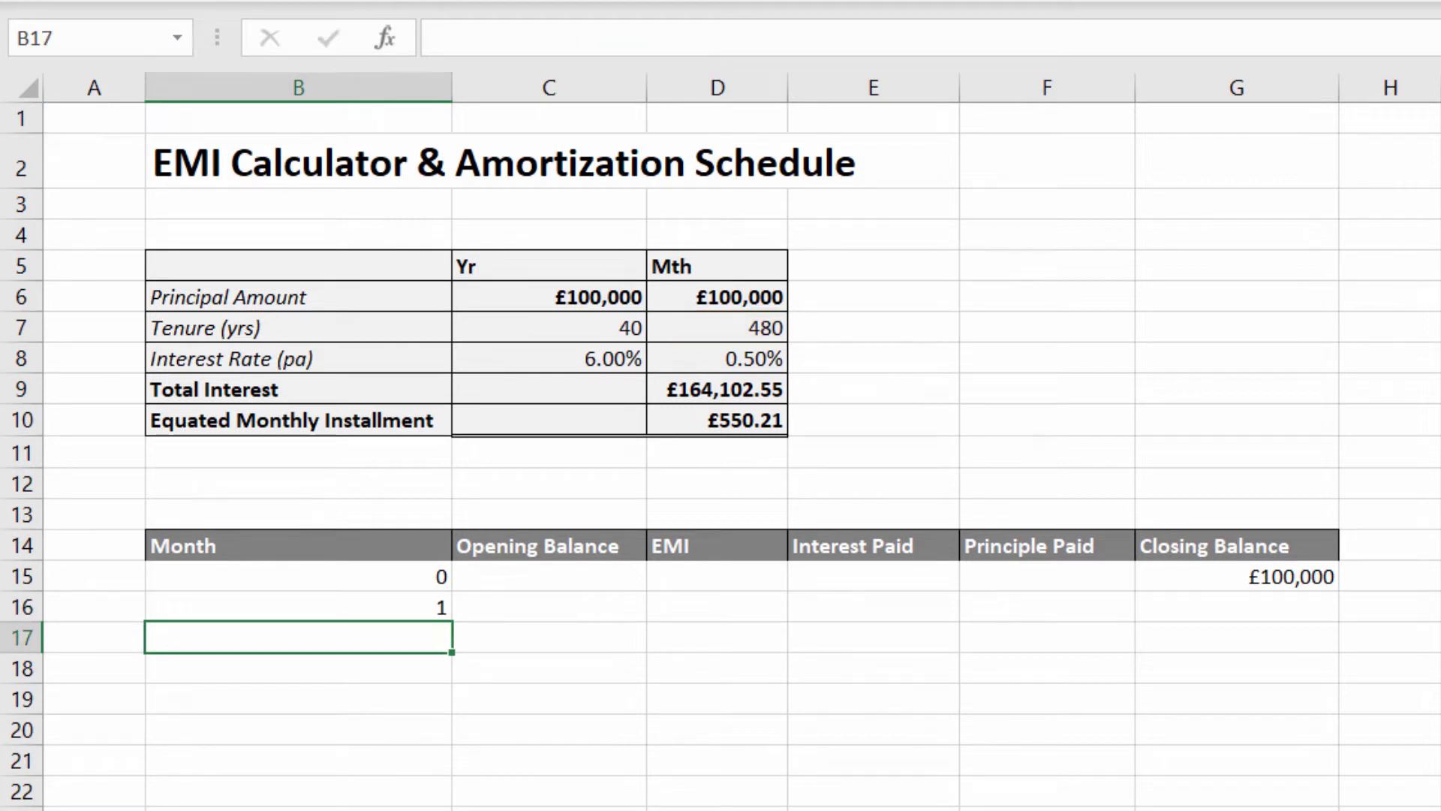
Step: Copy the month formula from B16 into the range B16:B495
click(406, 607)
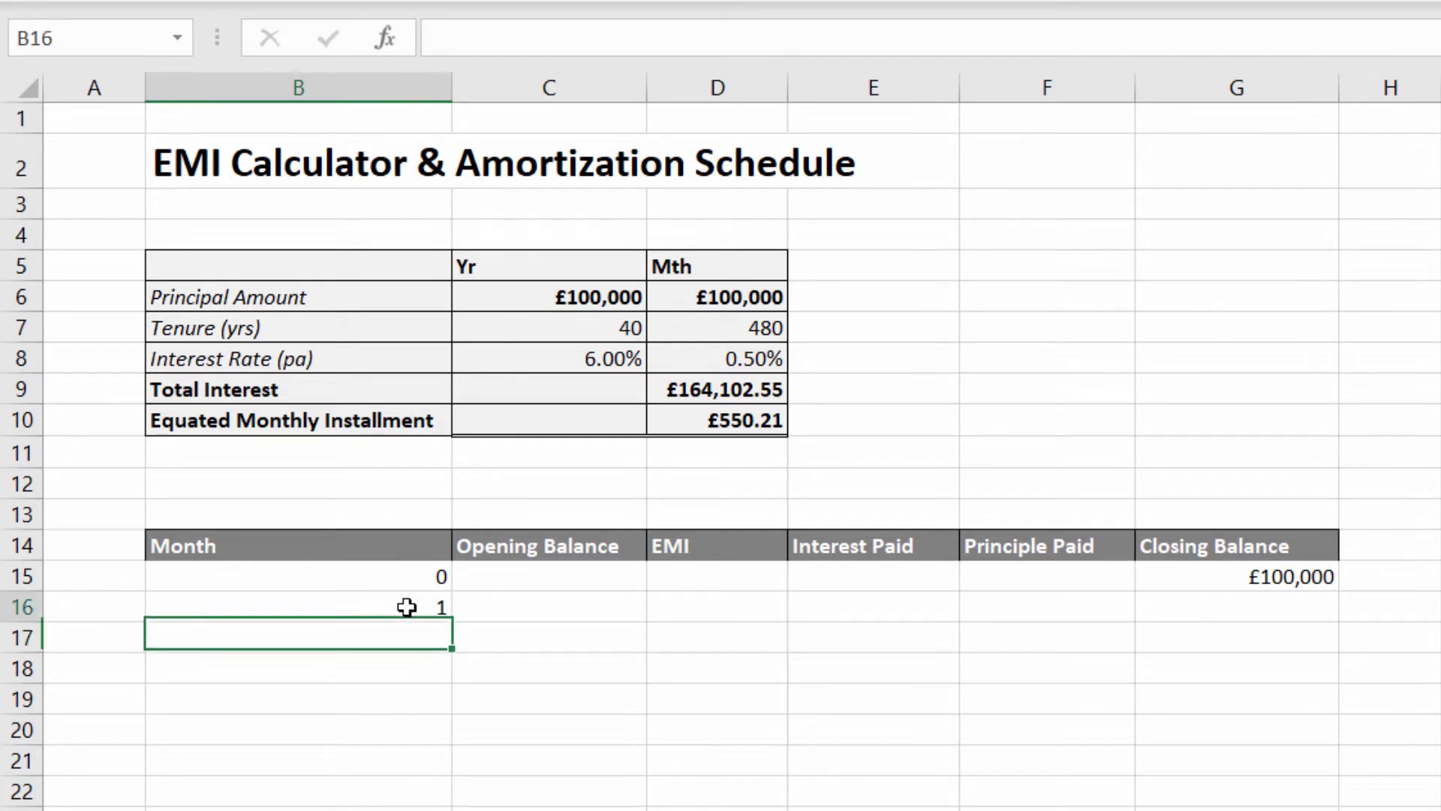
key(ctrl+c)
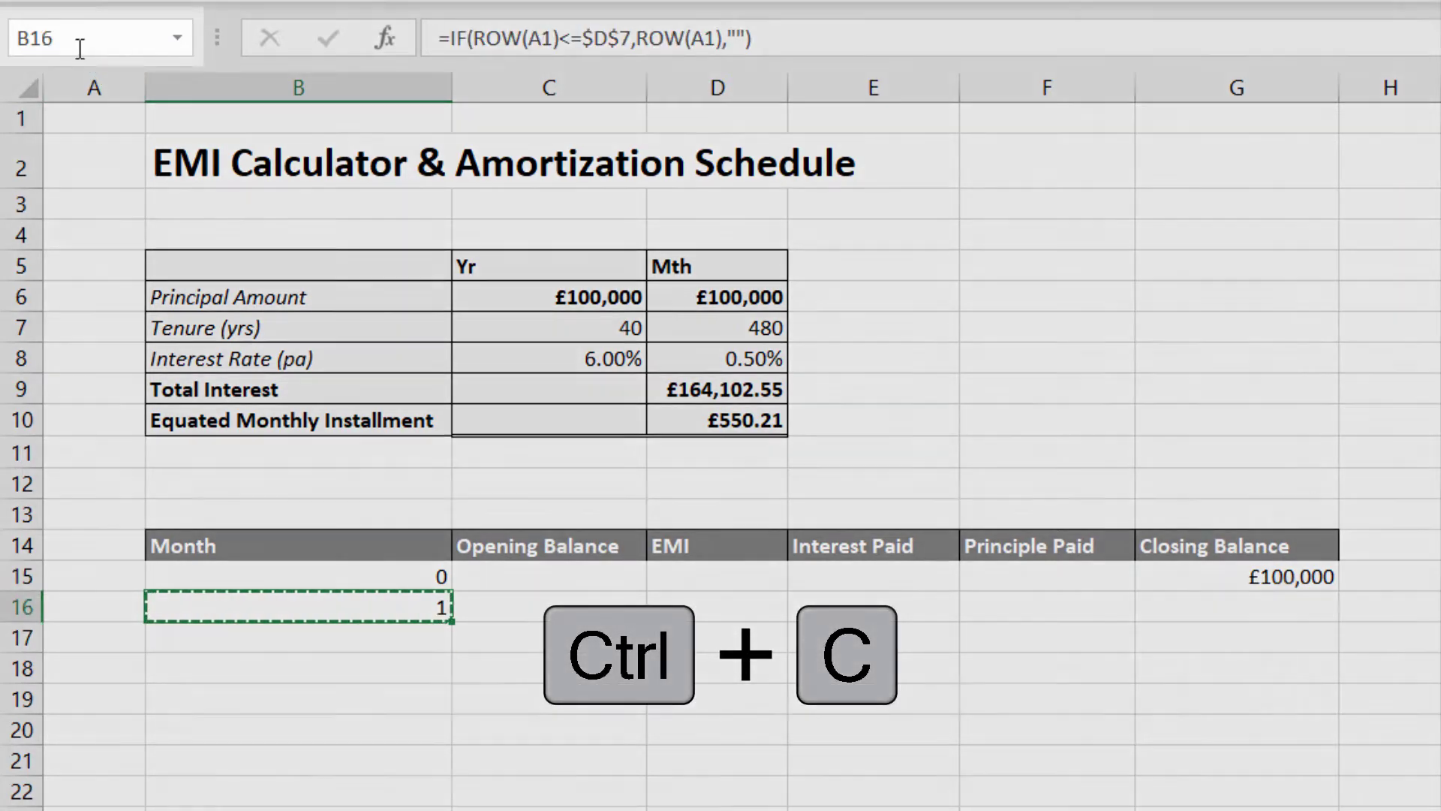
click(68, 39)
click(69, 40)
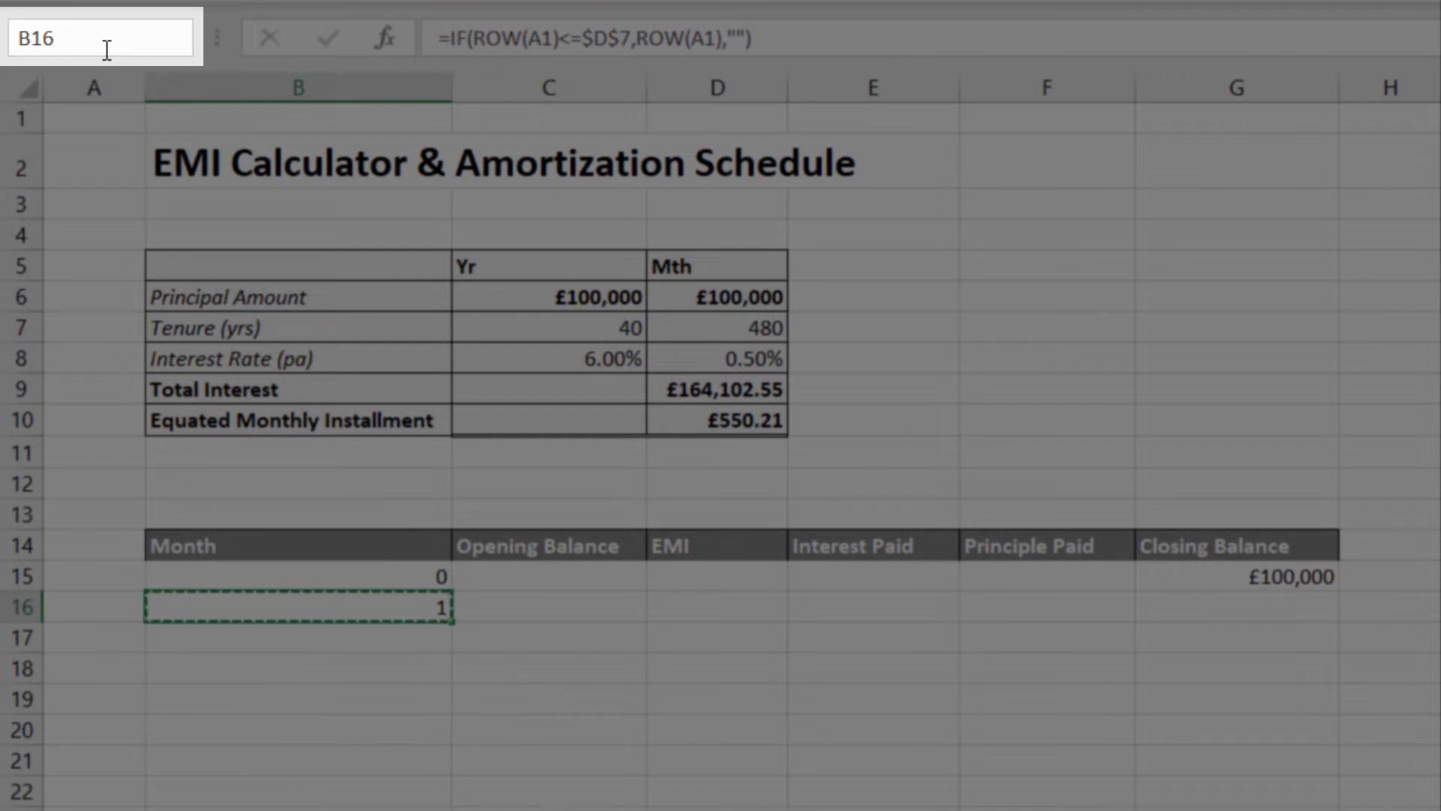
text(:B495)
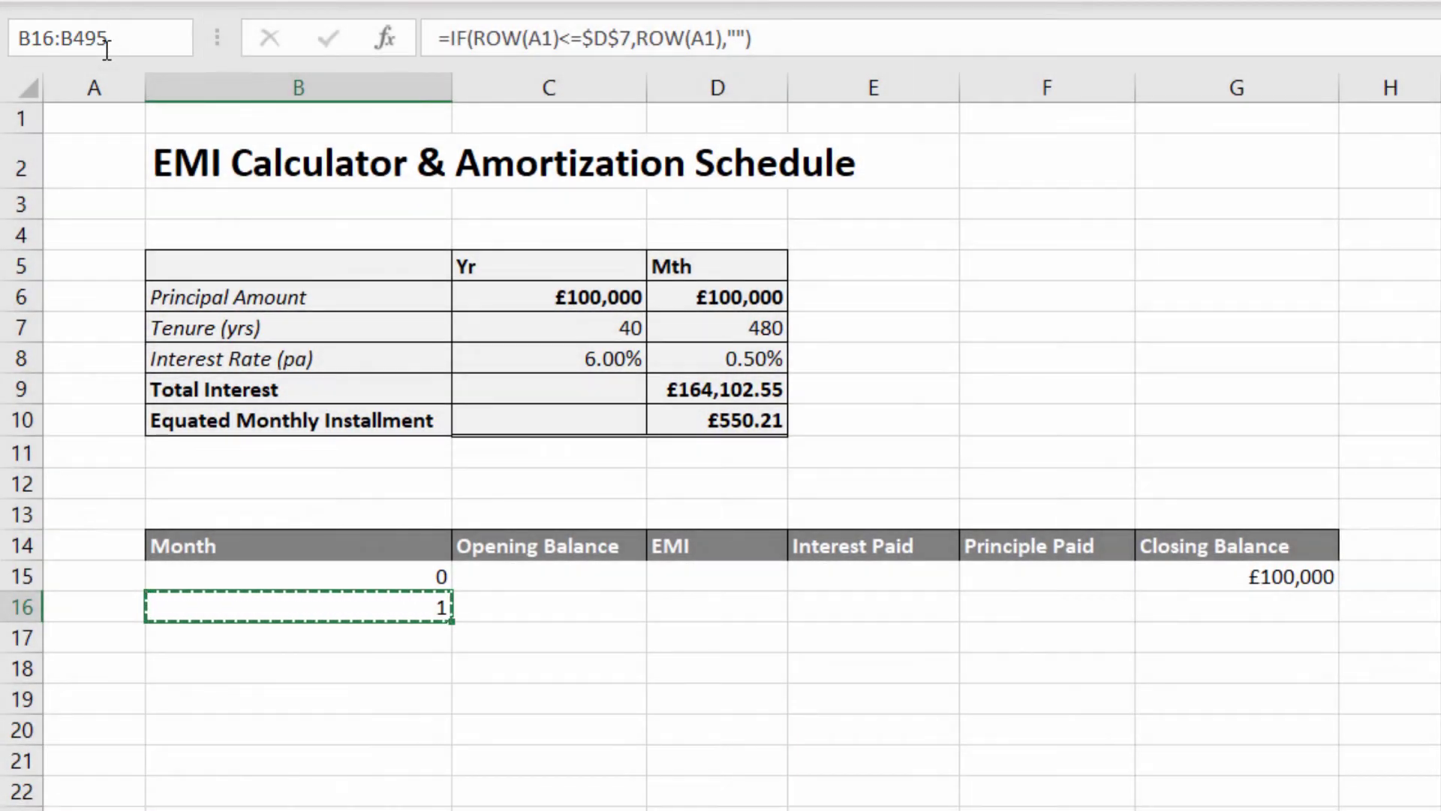
key(Return)
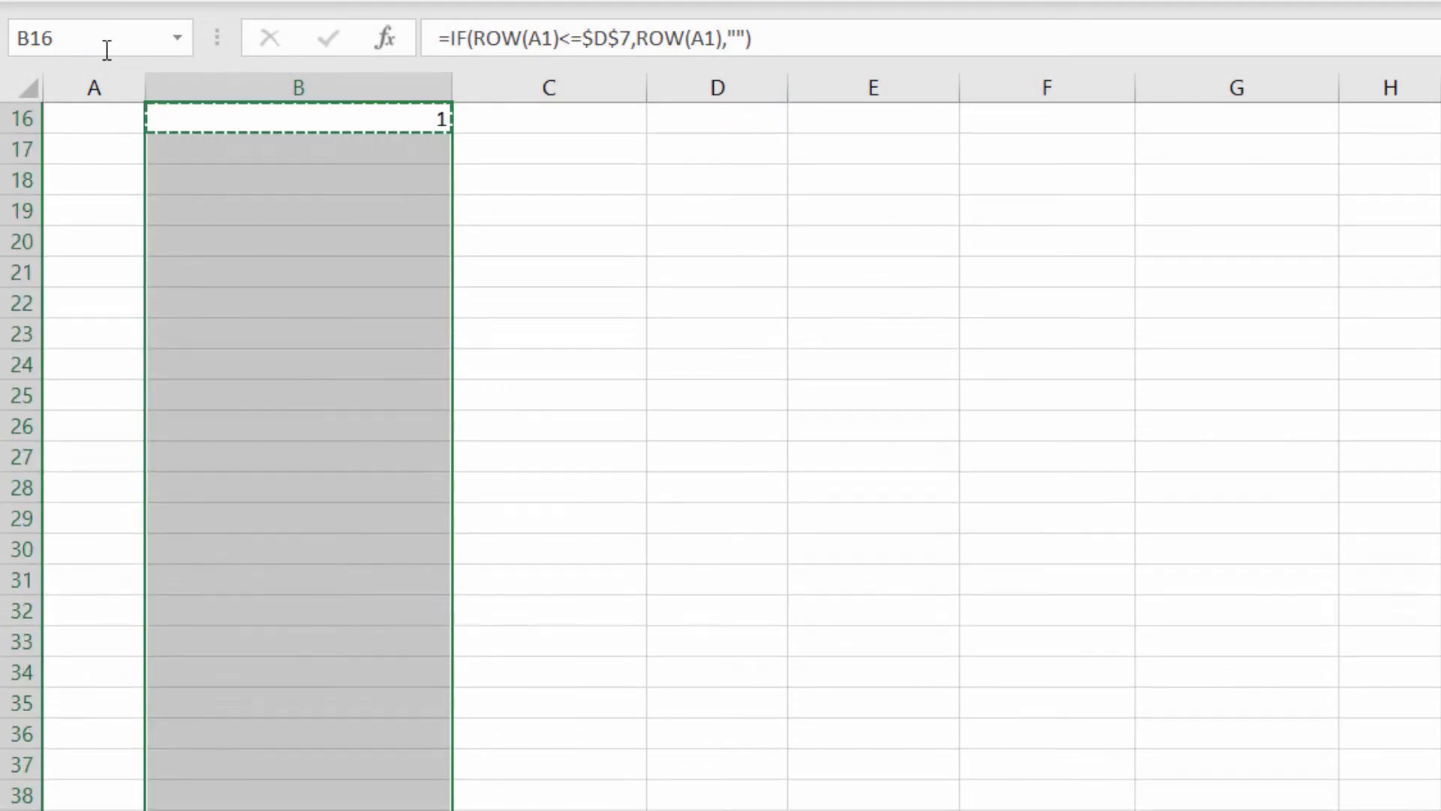
key(ctrl+v)
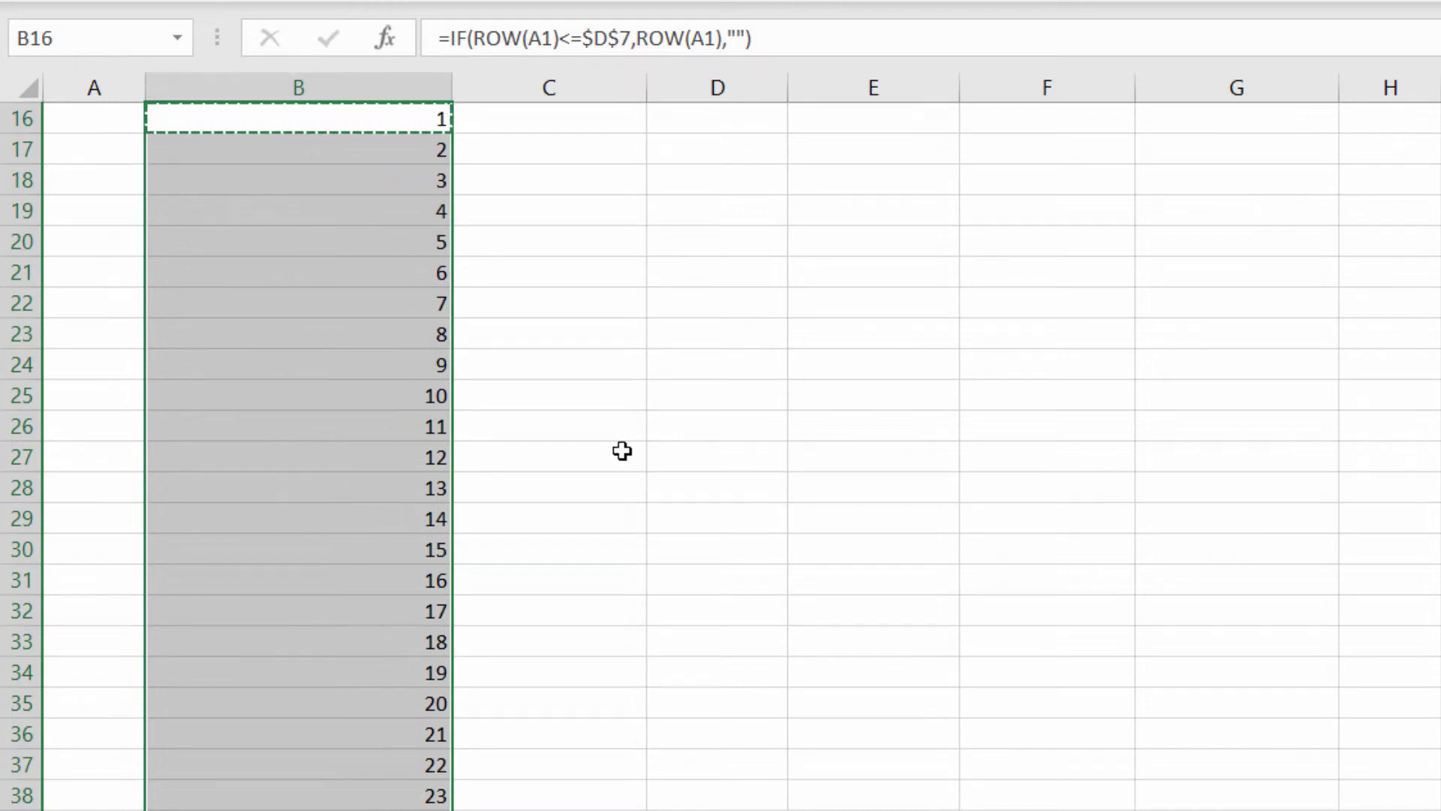
key(Escape)
Step: Examine the month numbers in column B down to the end of the filled range, and return to the top
scroll(622, 450, down, 20)
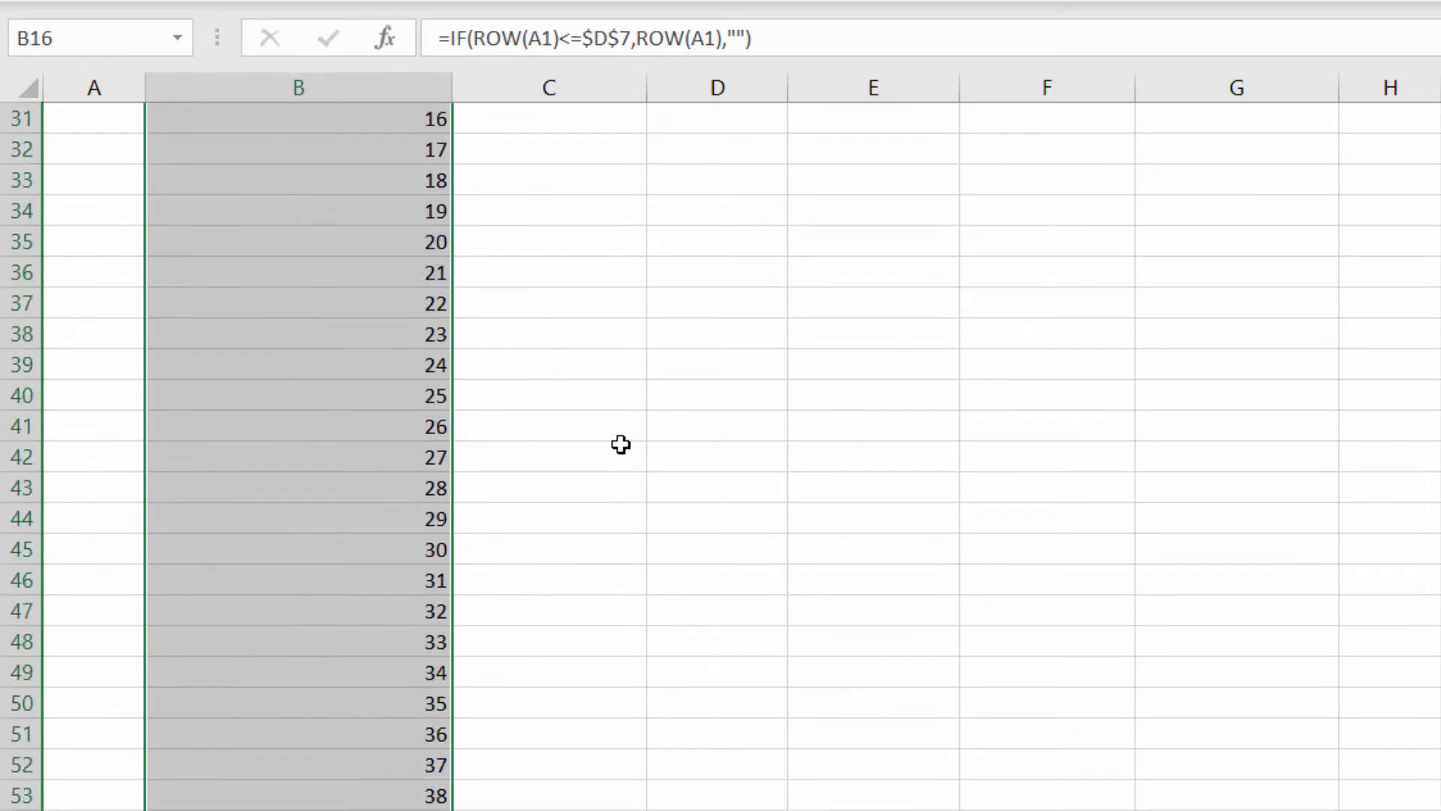
scroll(721, 455, down, 20)
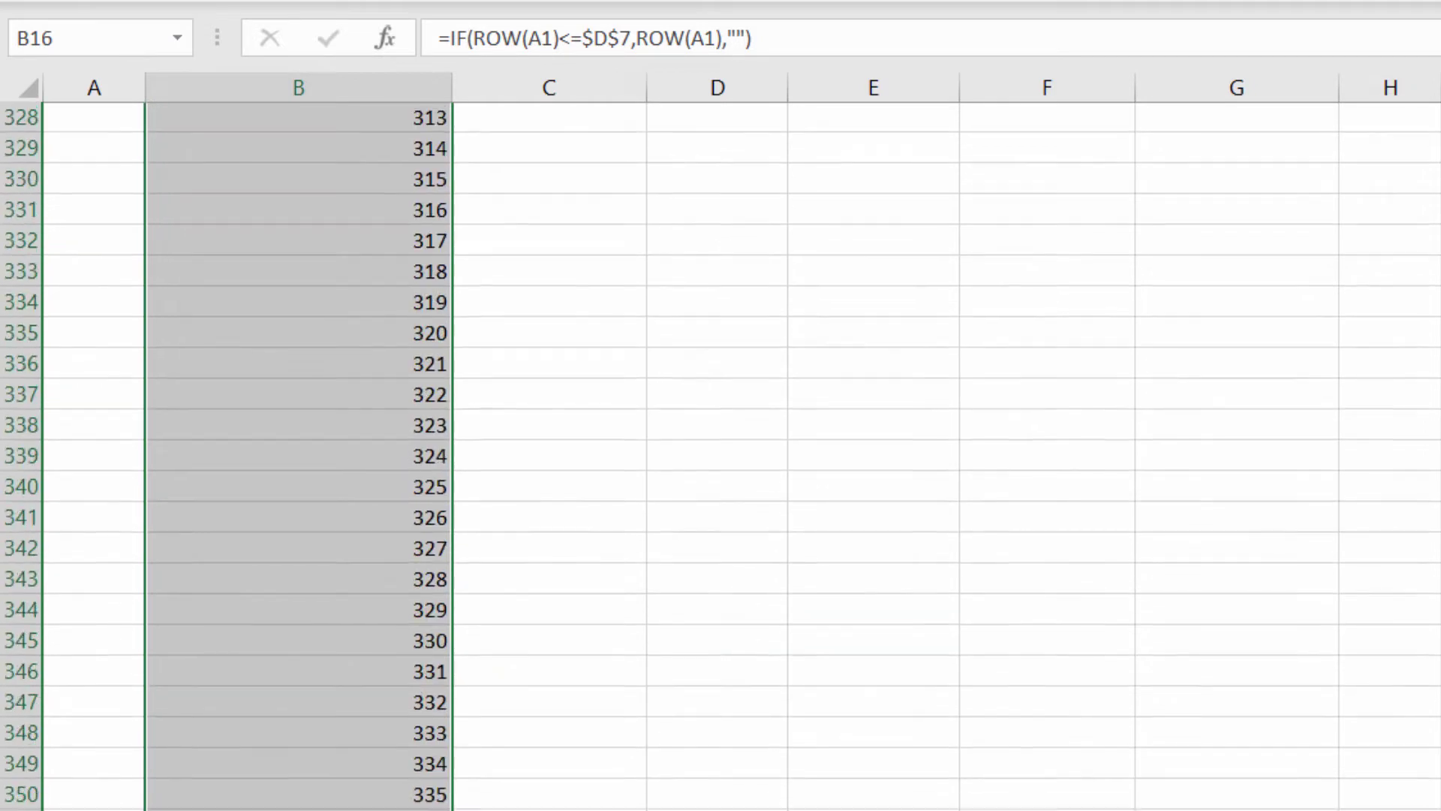
scroll(720, 456, up, 20)
scroll(720, 456, down, 2)
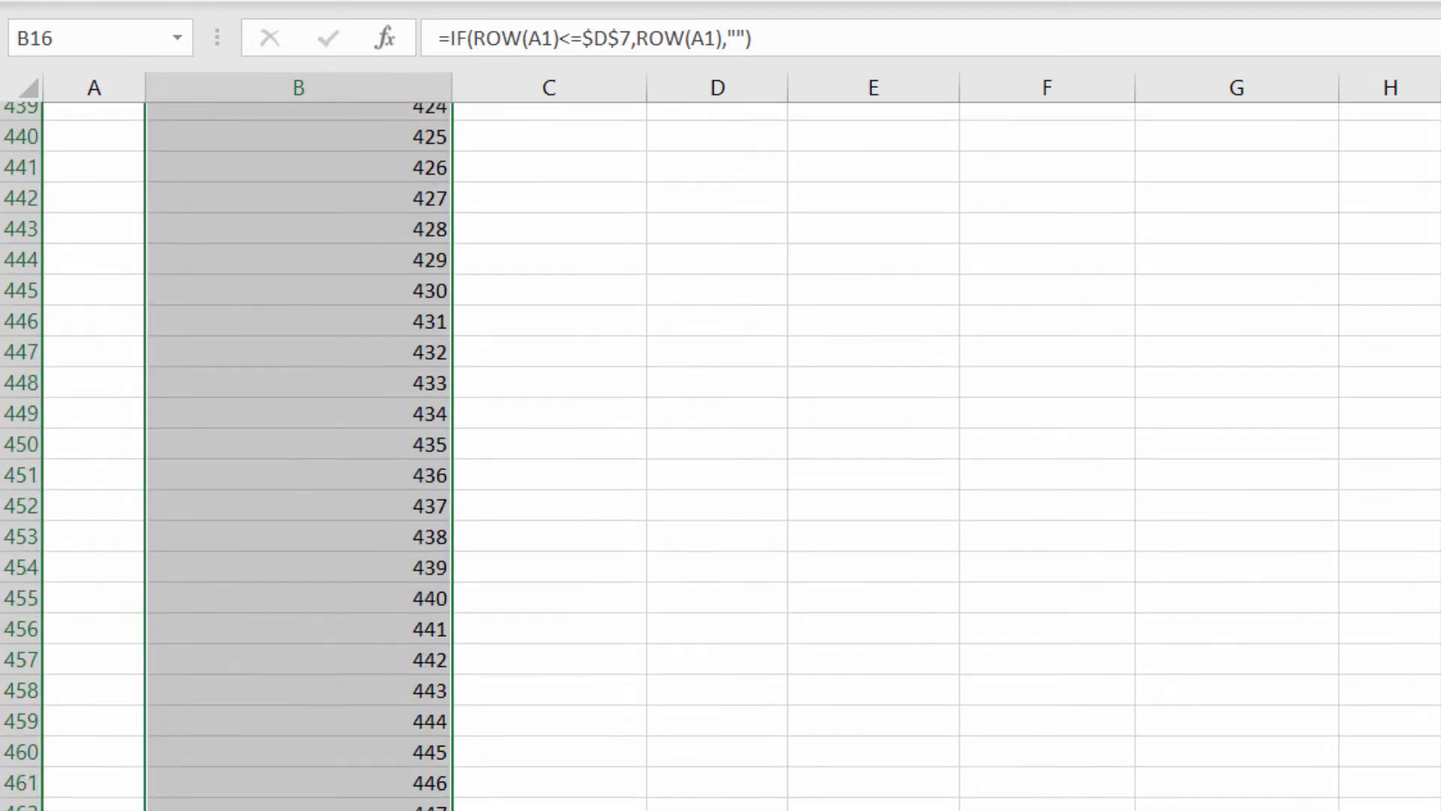
scroll(718, 302, down, 16)
click(402, 368)
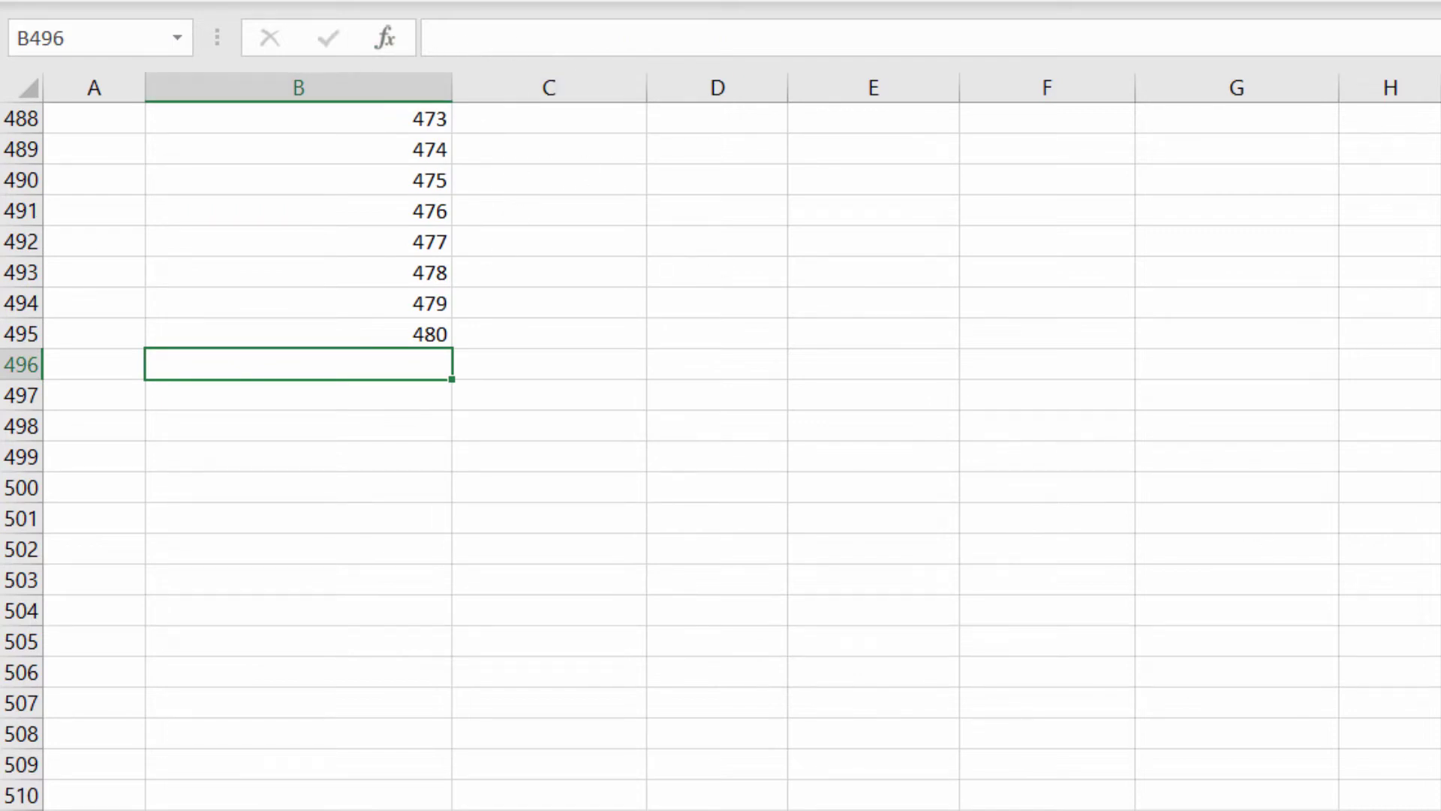
scroll(721, 456, up, 20)
Step: Enter the formula =IF(B16<>"",G15,"") in C16 to bring the previous closing balance in as the opening balance
click(567, 592)
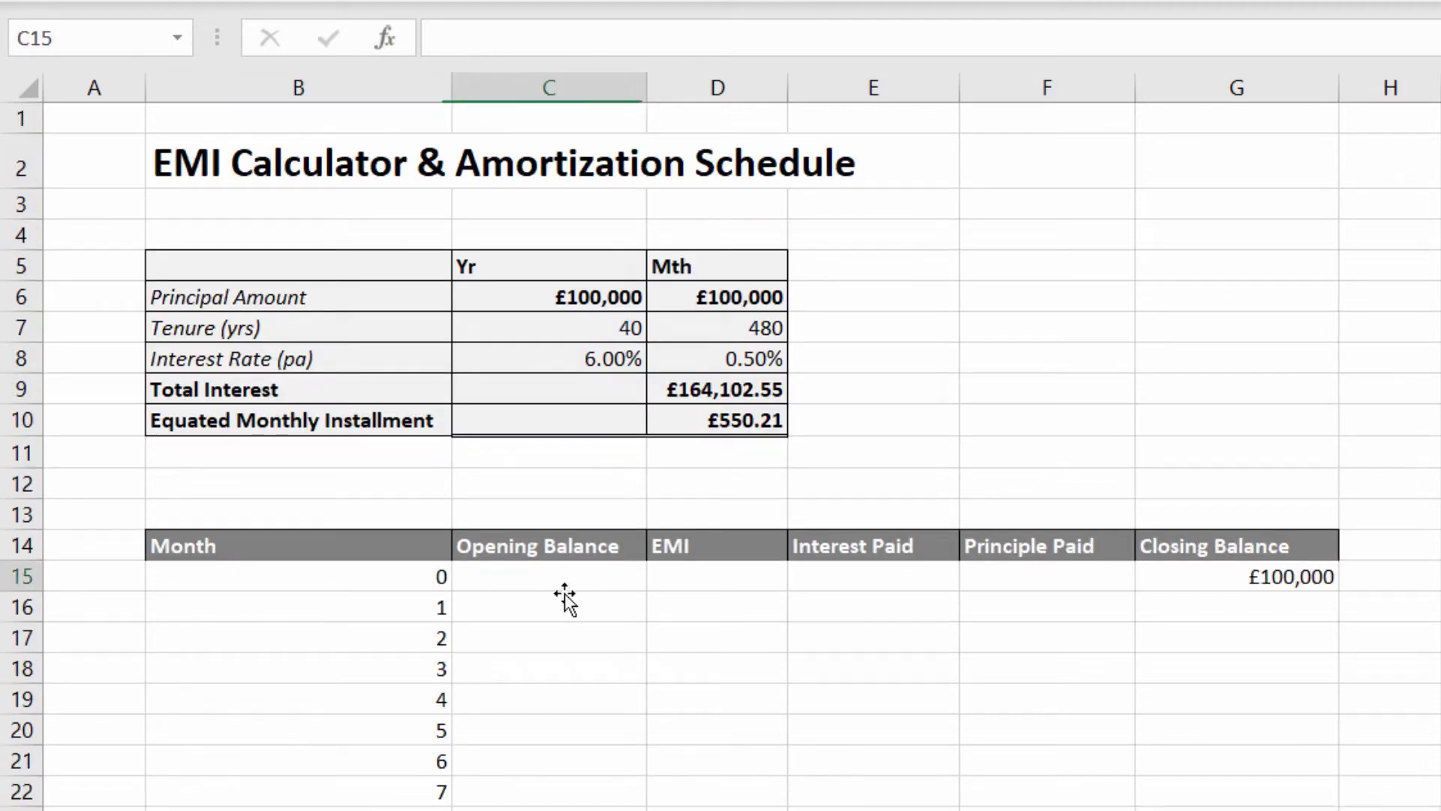
click(503, 605)
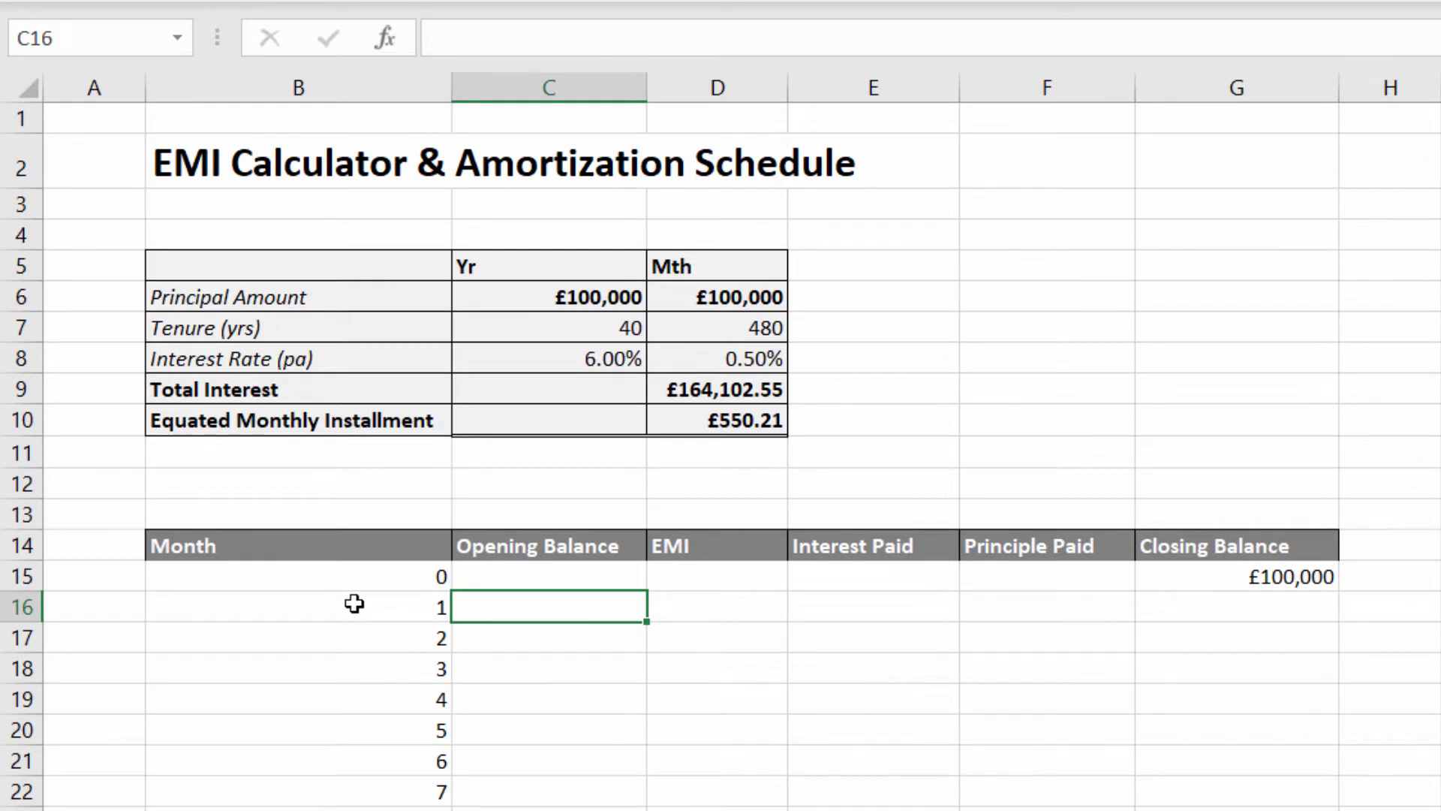
text(=if)
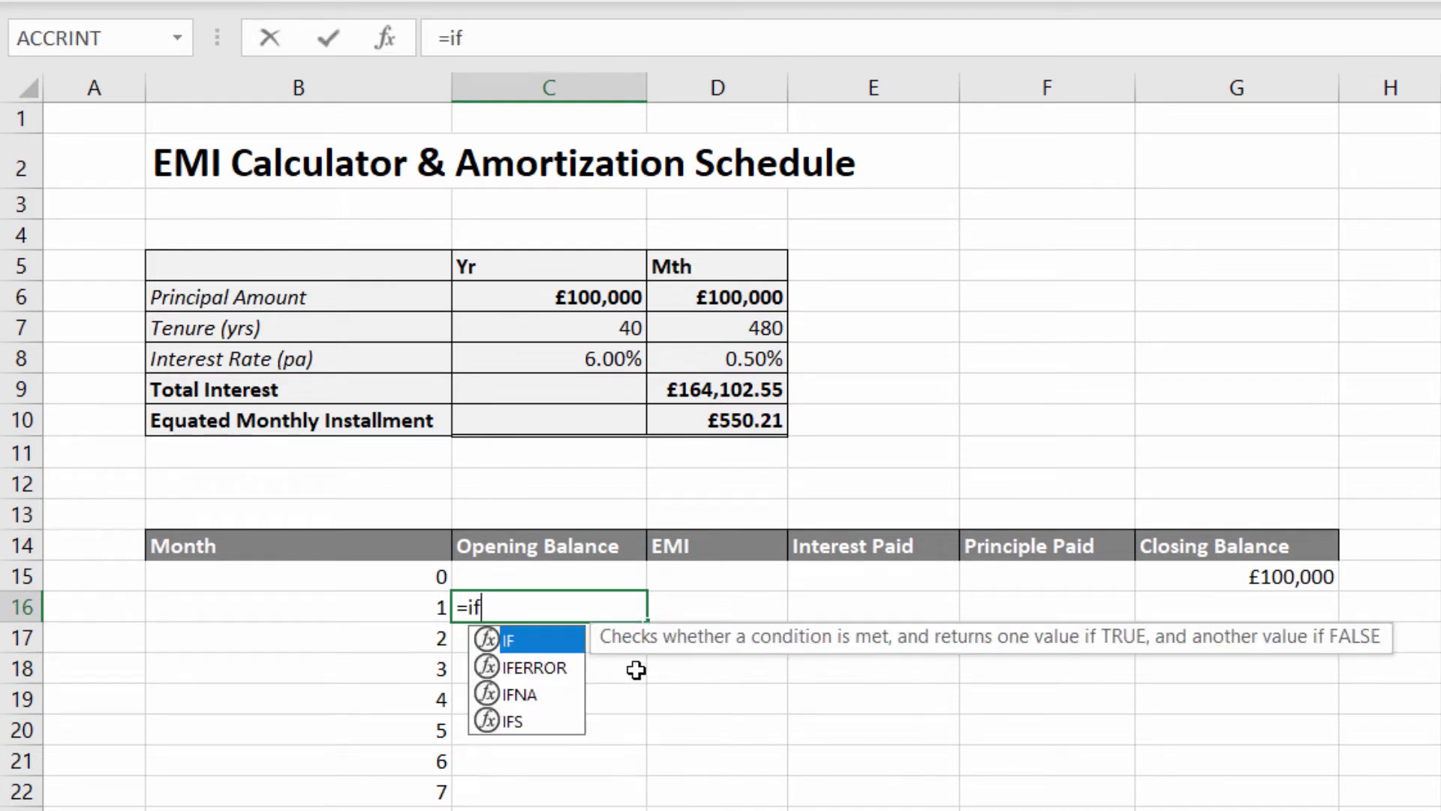
text(()
click(414, 606)
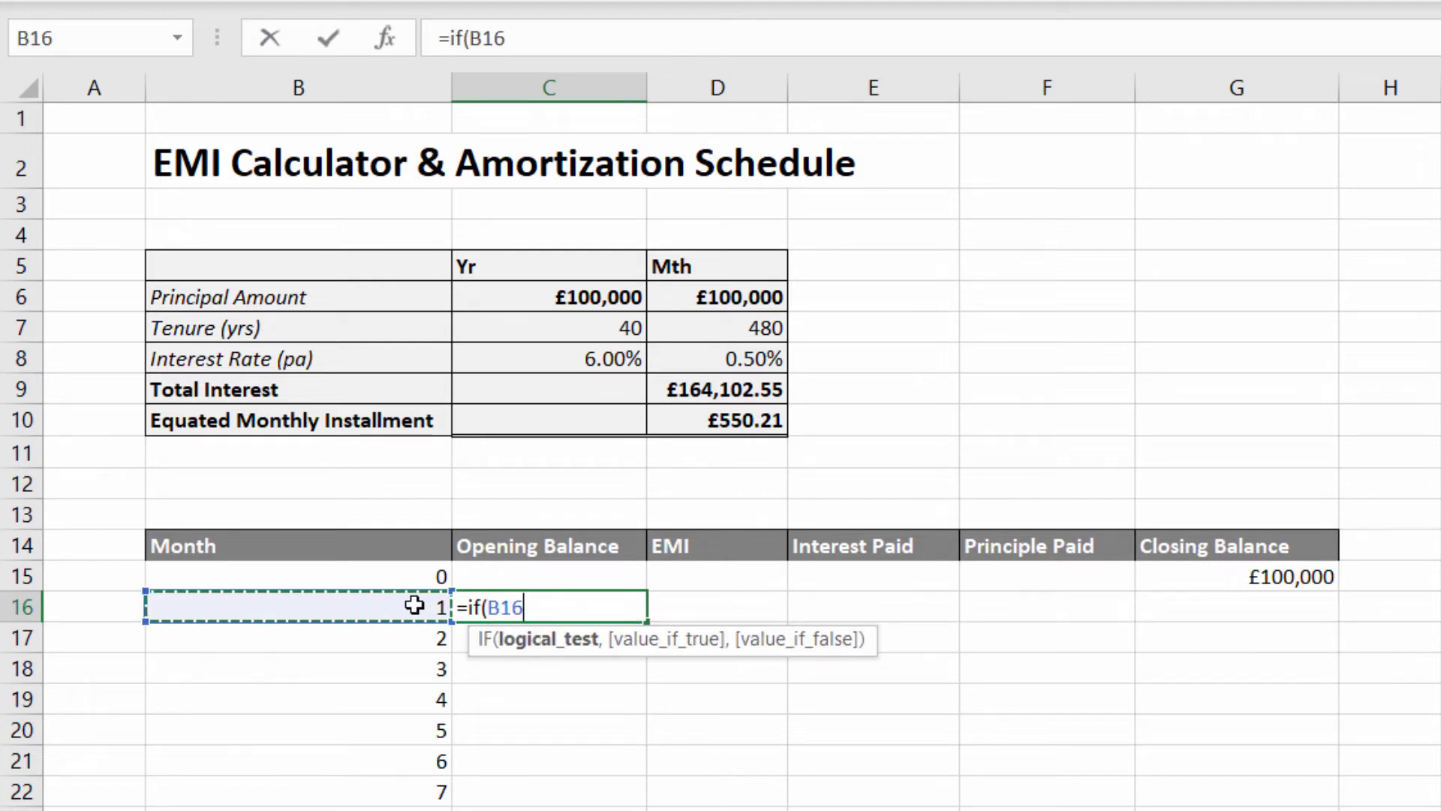
text(<>")
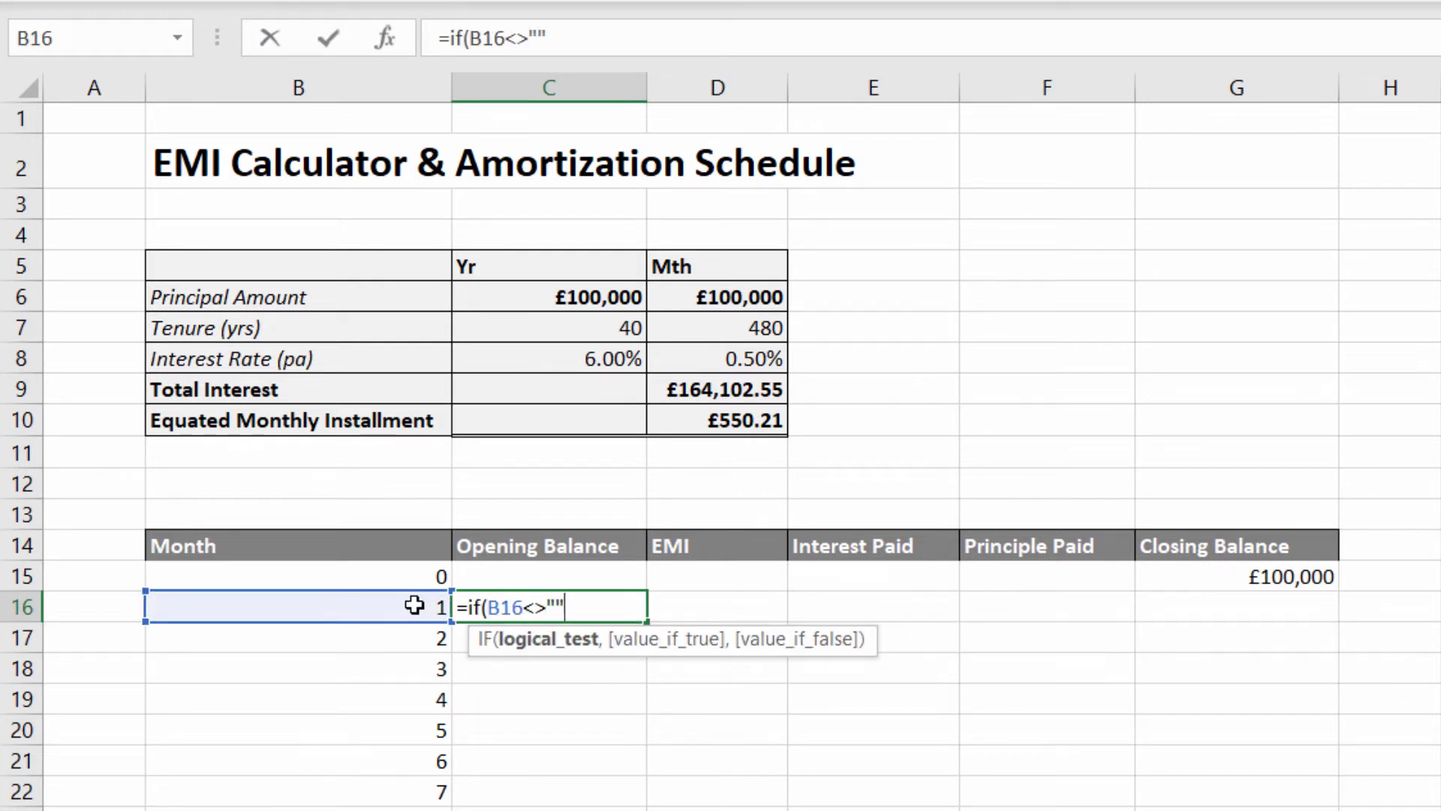
text(",)
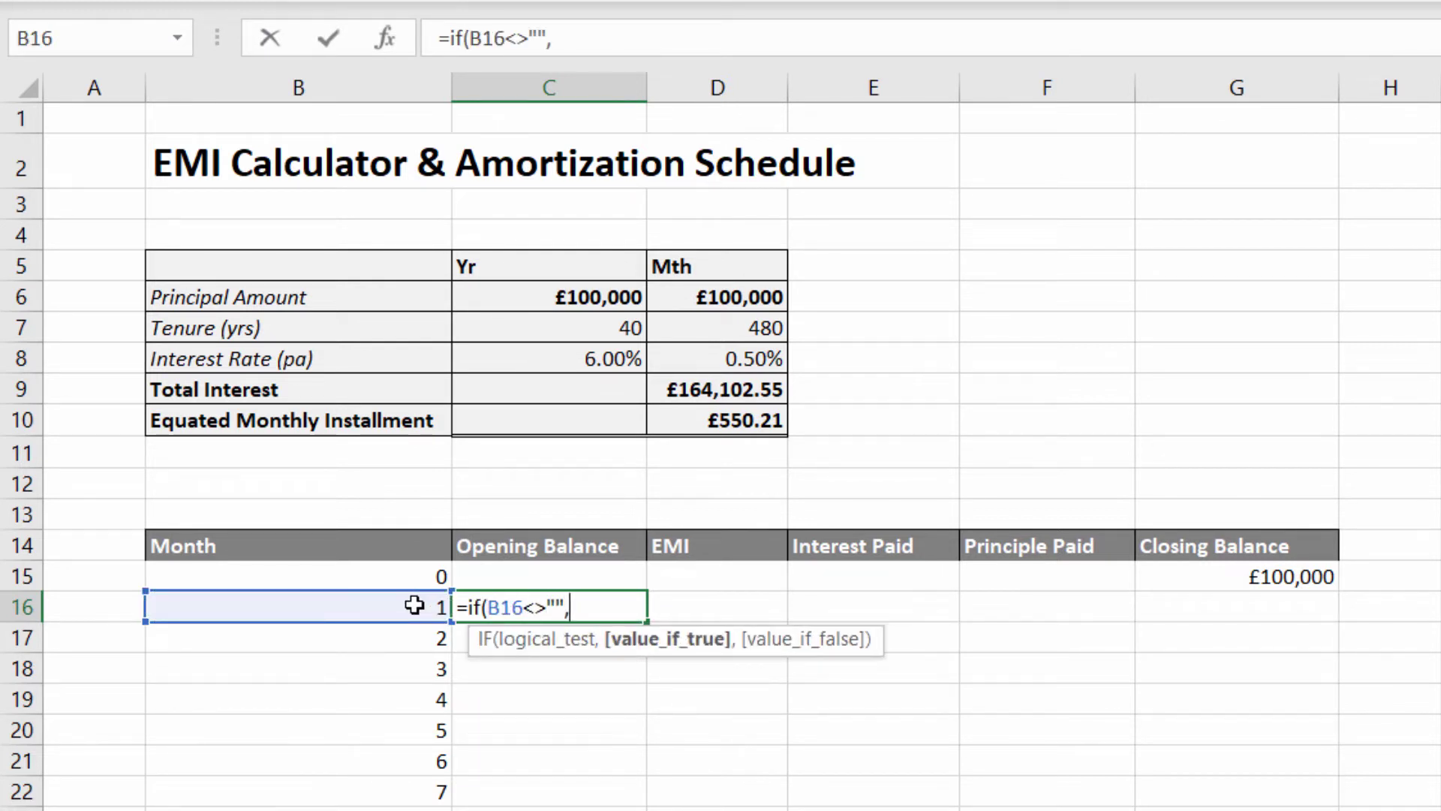
click(1258, 580)
text(,)
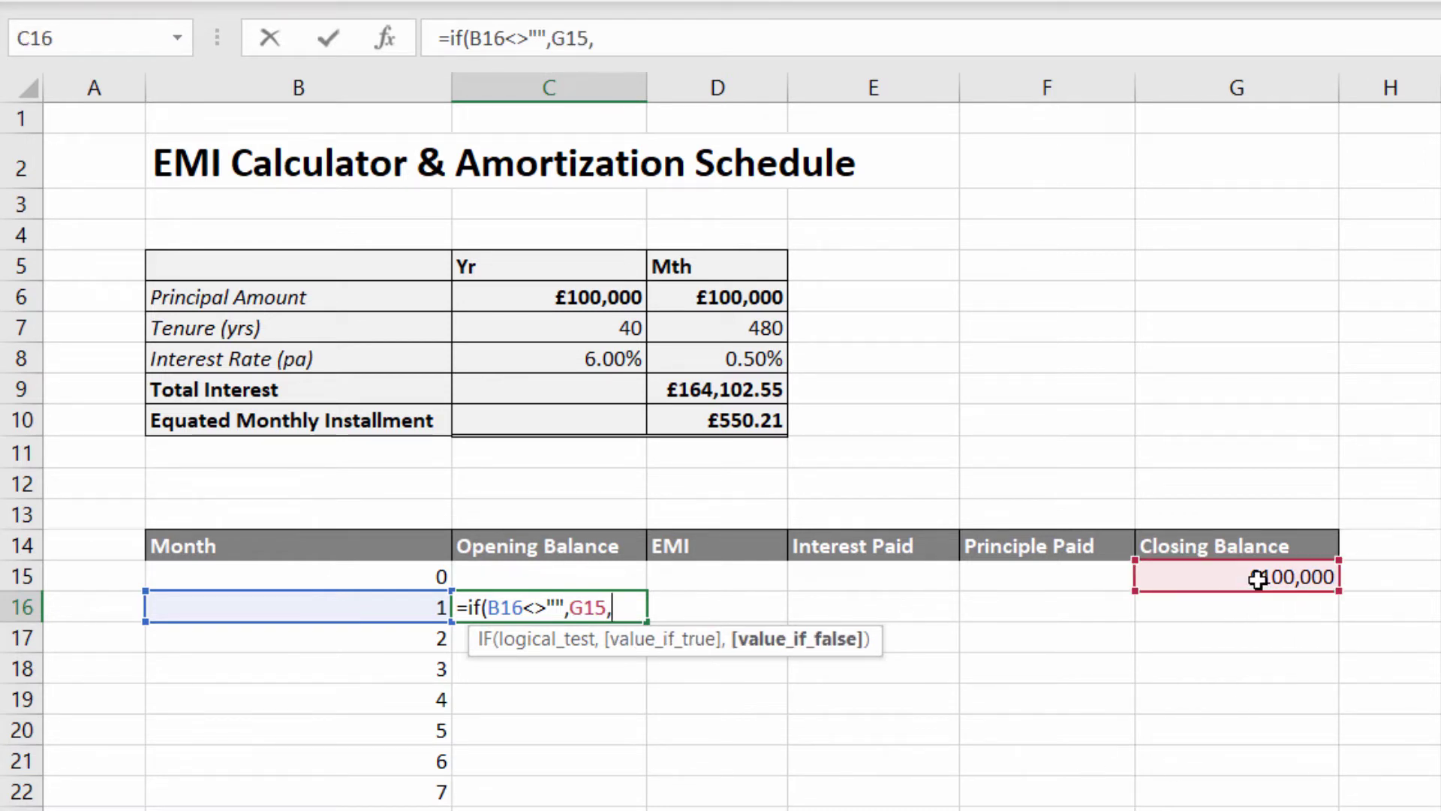
text(""))
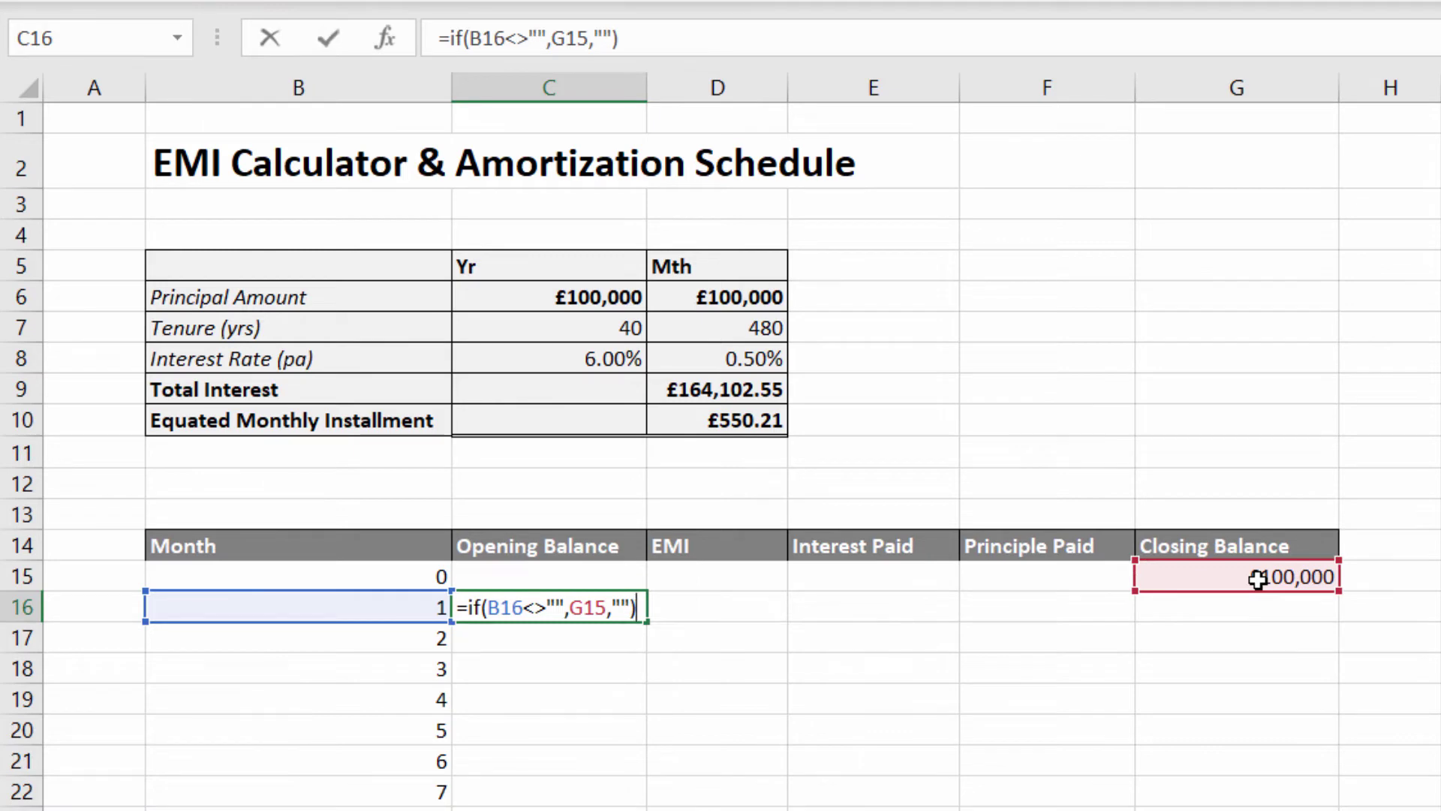
key(Return)
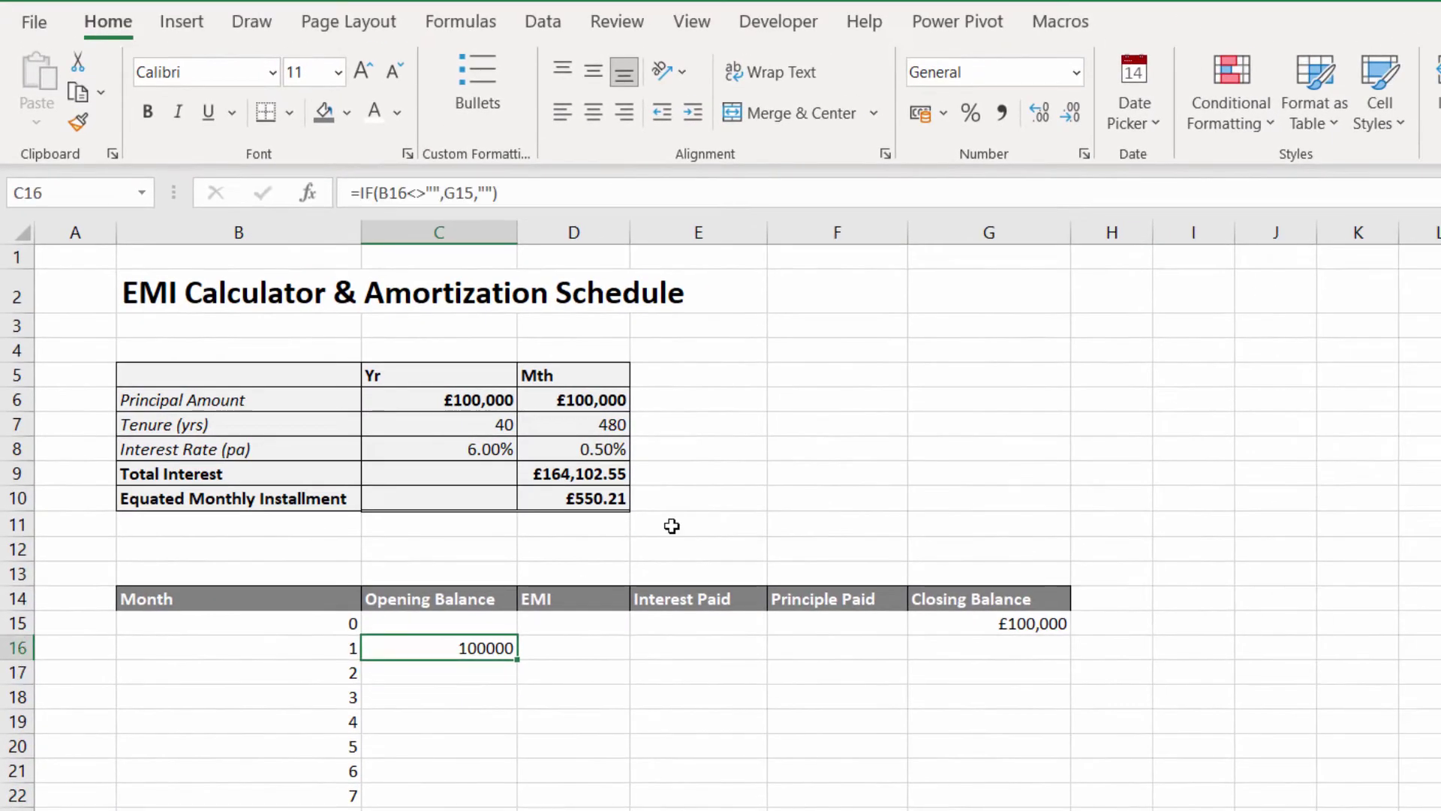
Step: Format C16 as pound currency with two decimals and fill its formula down the Opening Balance column
click(1076, 72)
click(1018, 248)
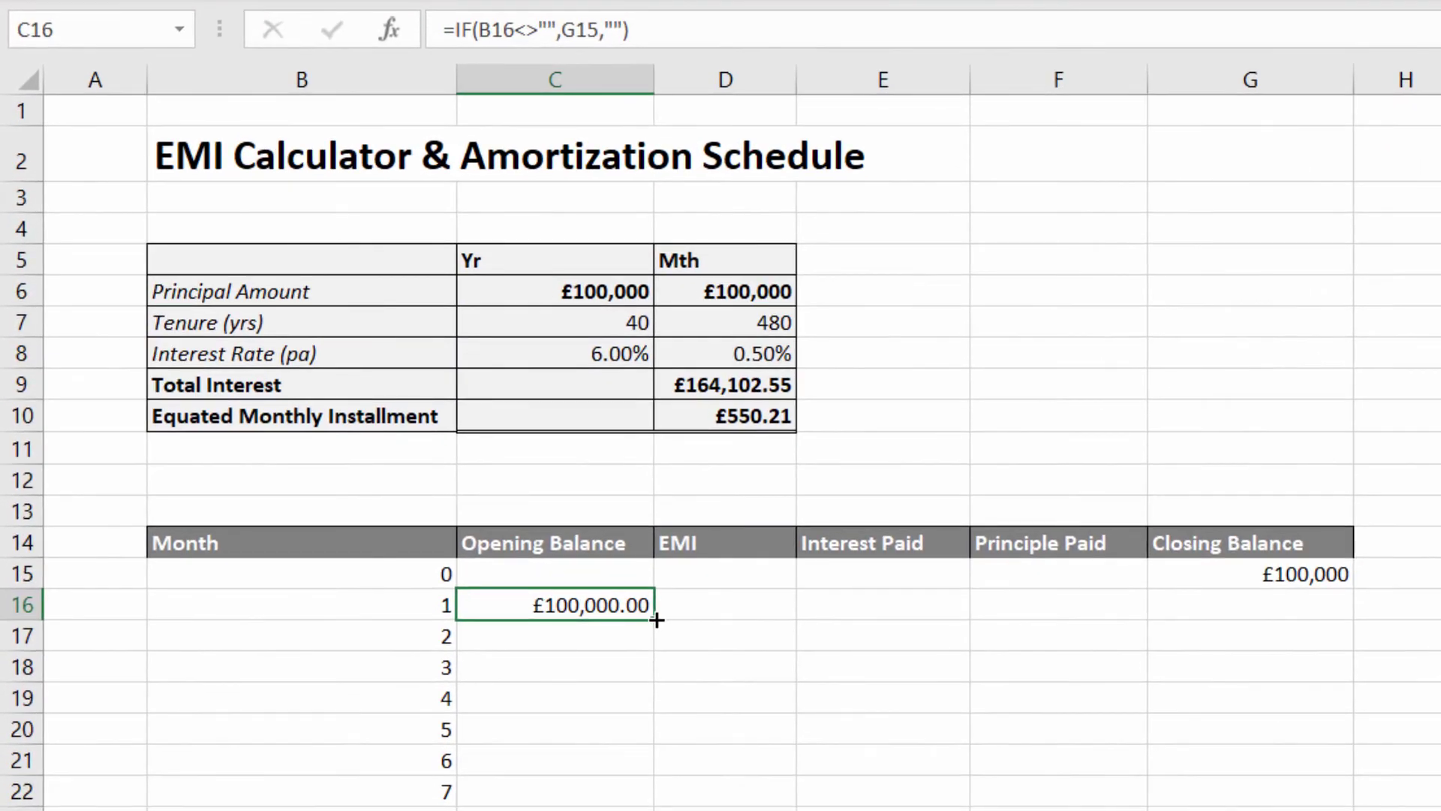
double_click(657, 619)
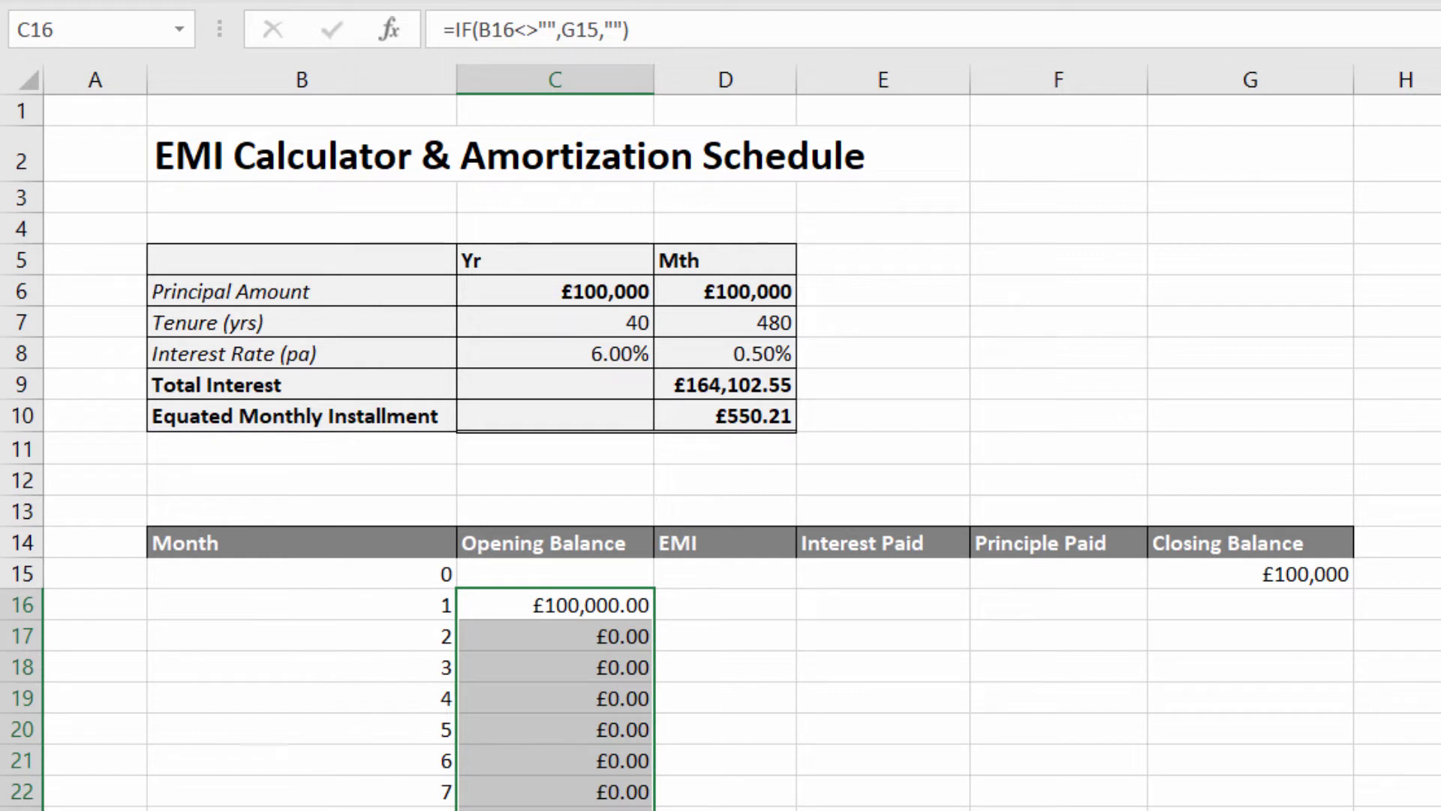
Step: Enter the formula =IF(B16<>"",$D$10,"") in D16 so the EMI is filled in only for numbered months
click(744, 603)
text(=if()
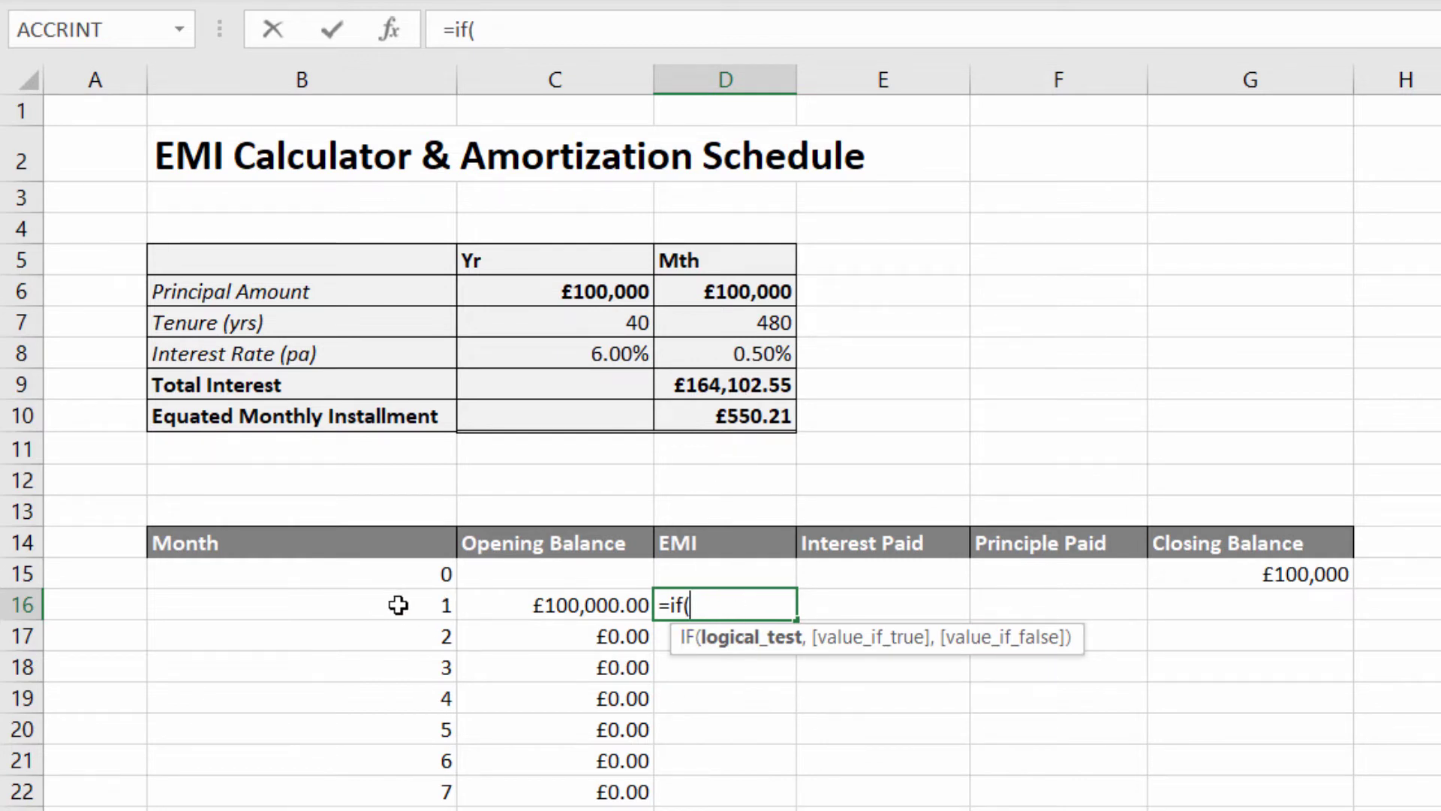
click(356, 613)
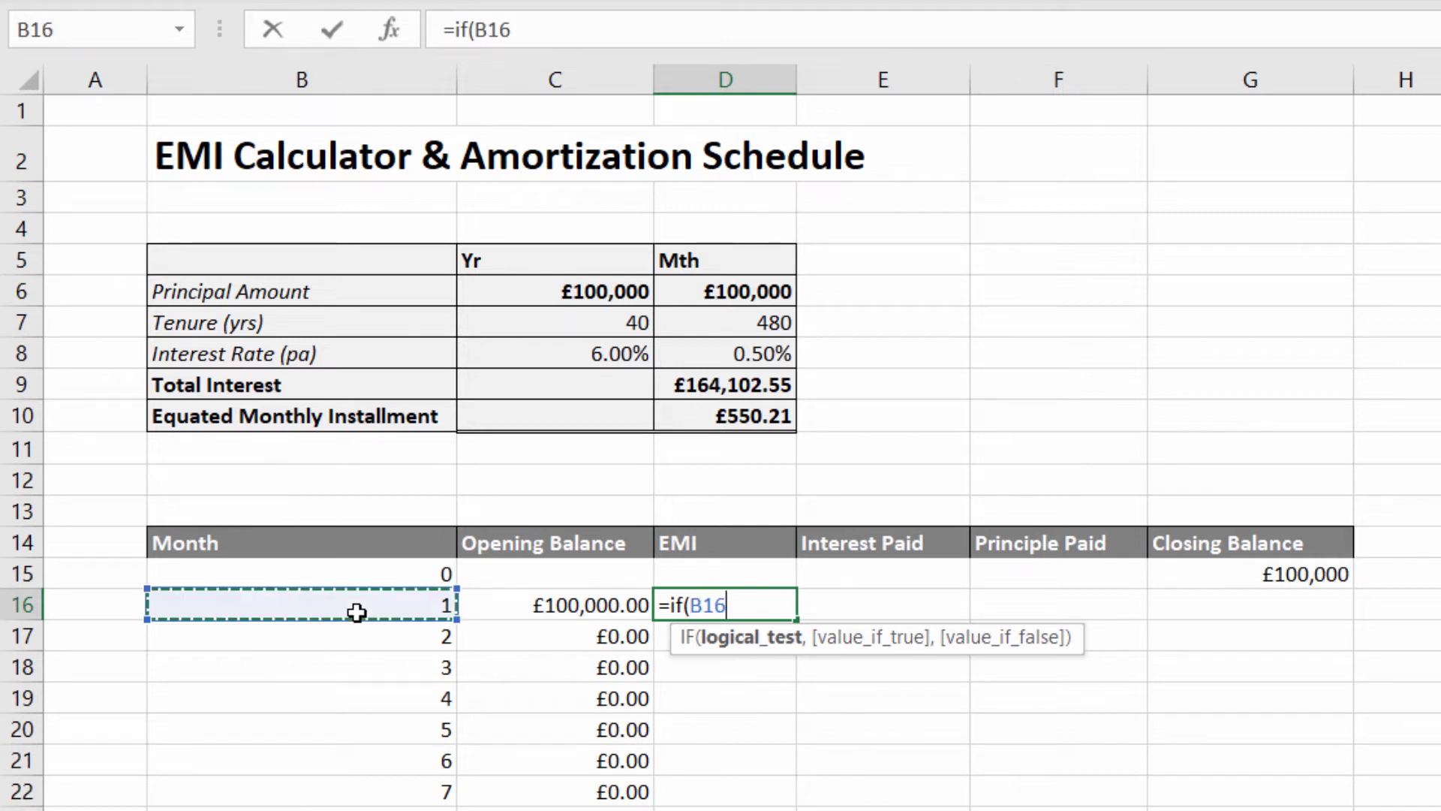
text(<)
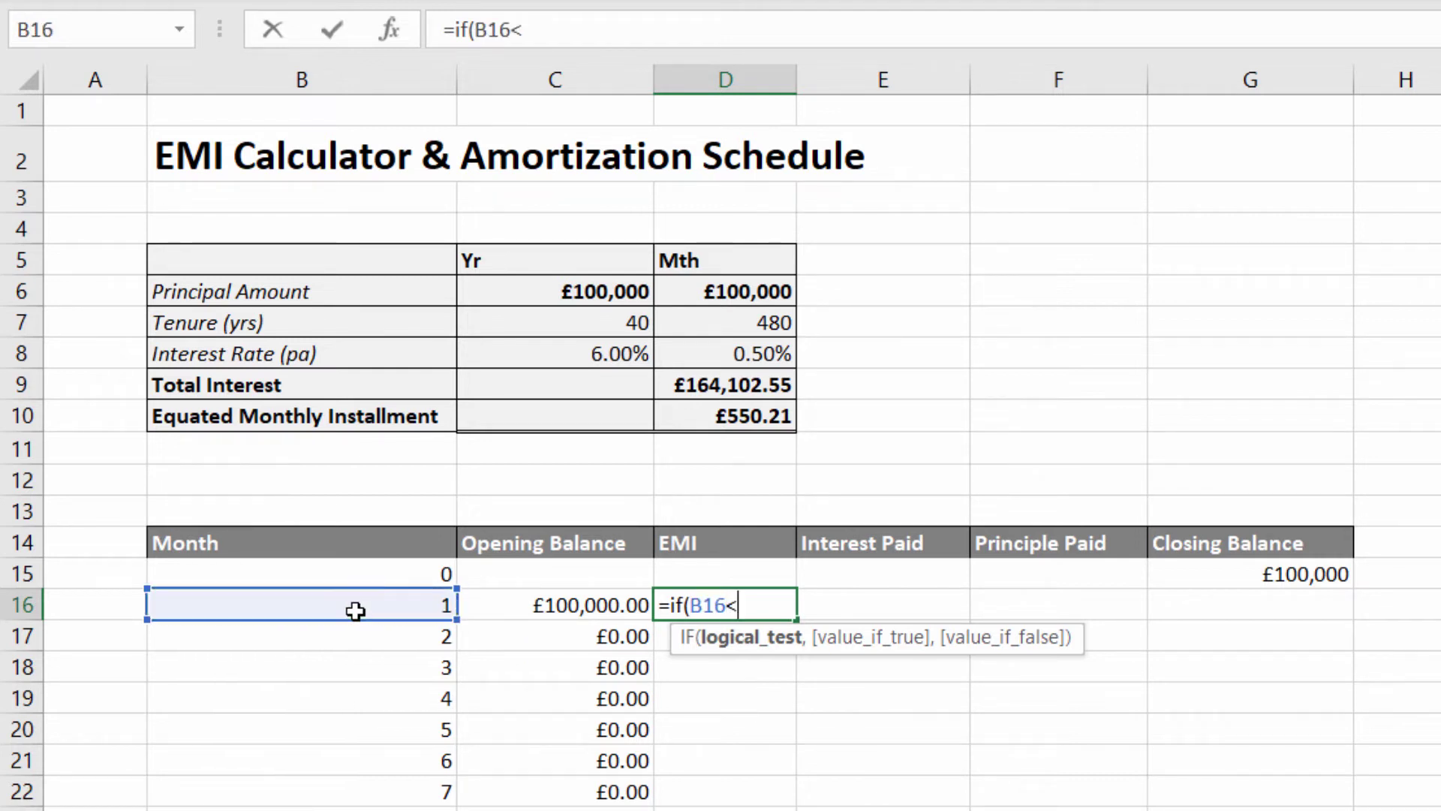
text(>"",)
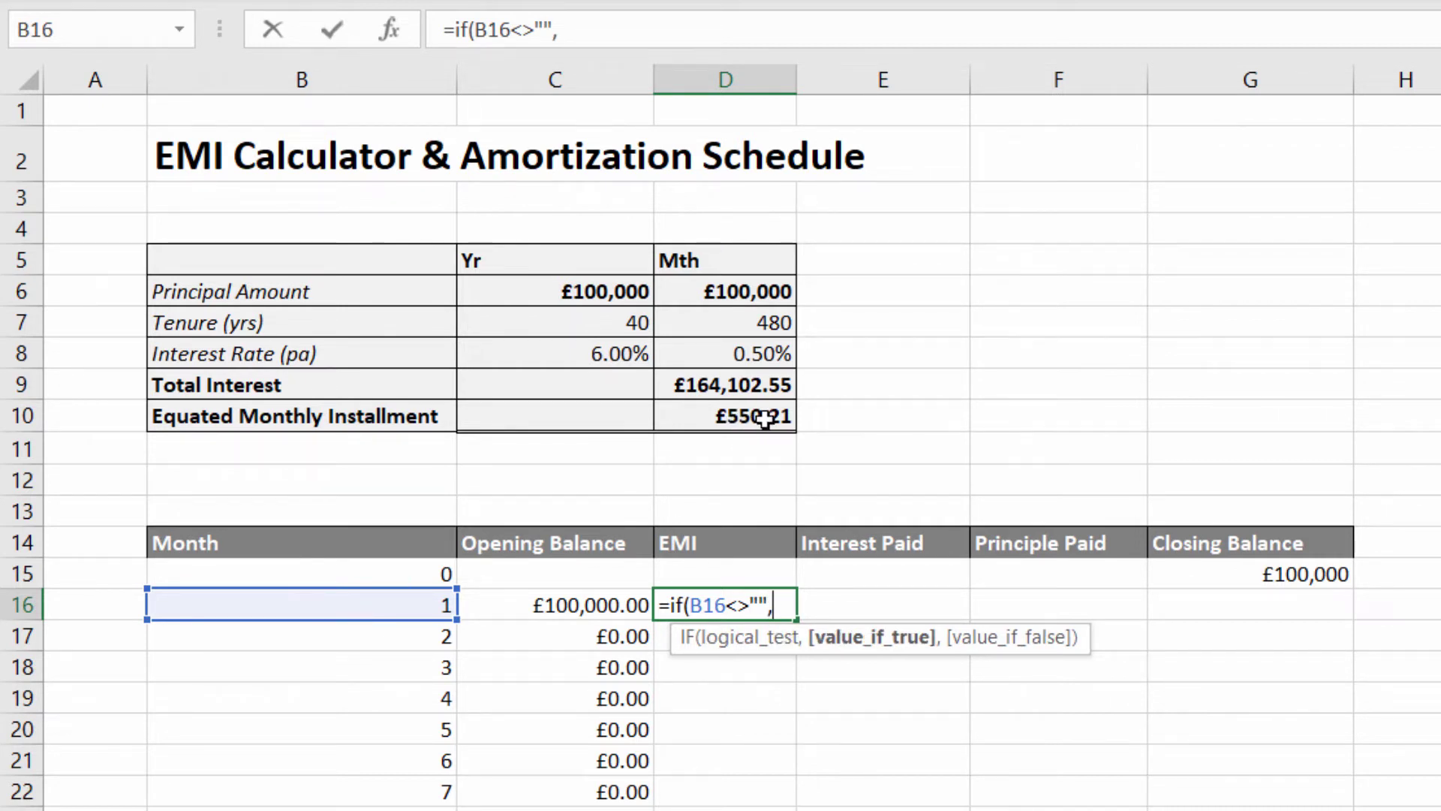
click(743, 417)
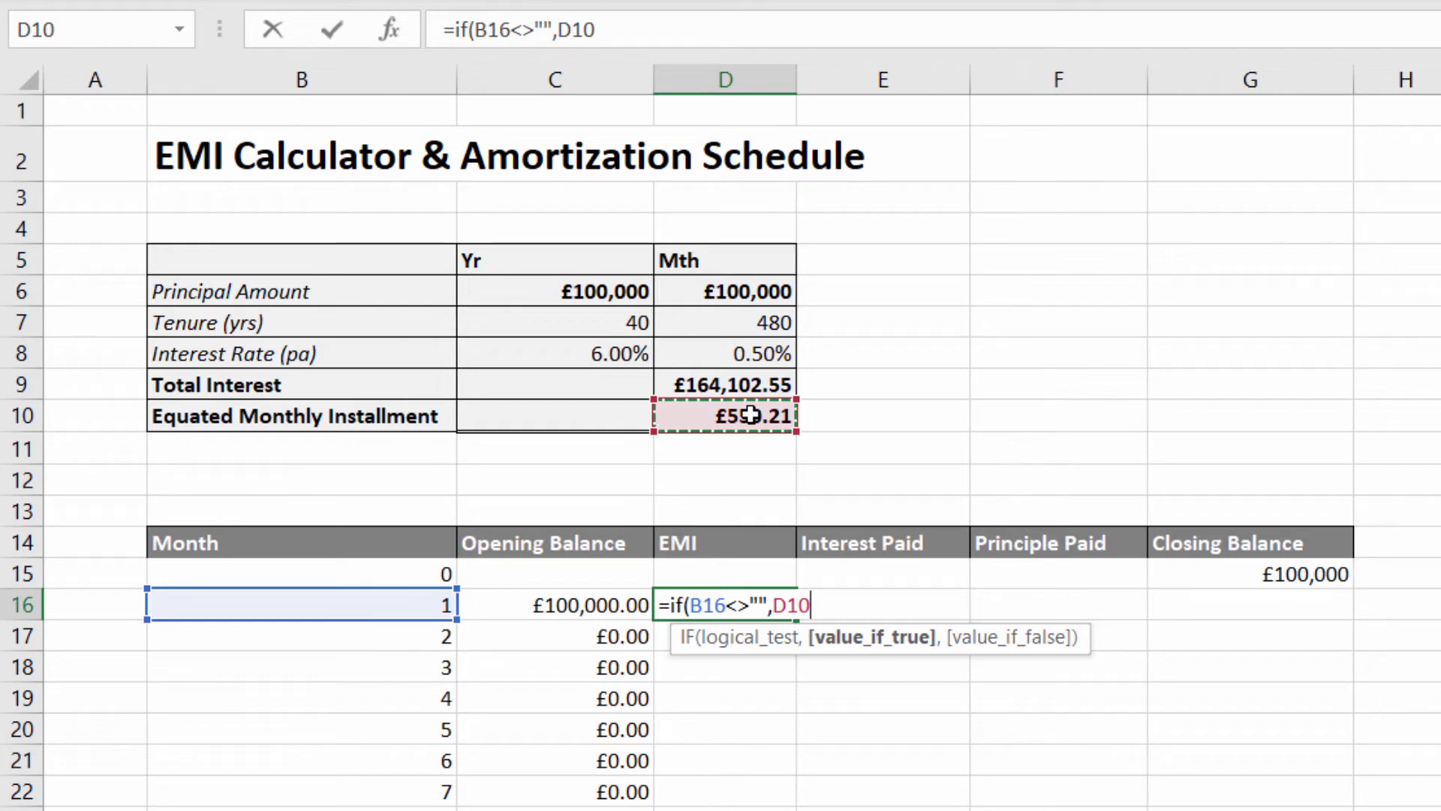
key(F4)
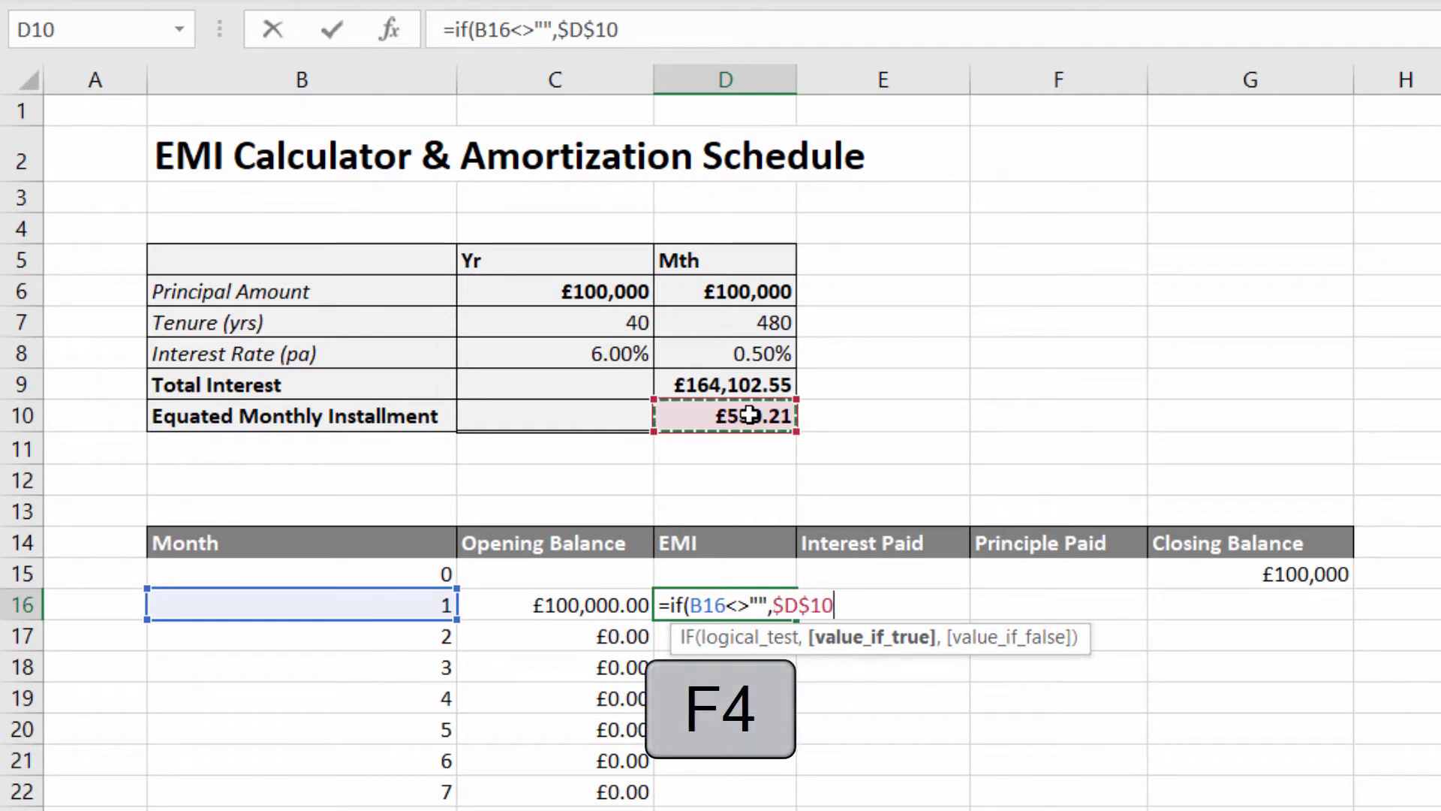
text(,"")
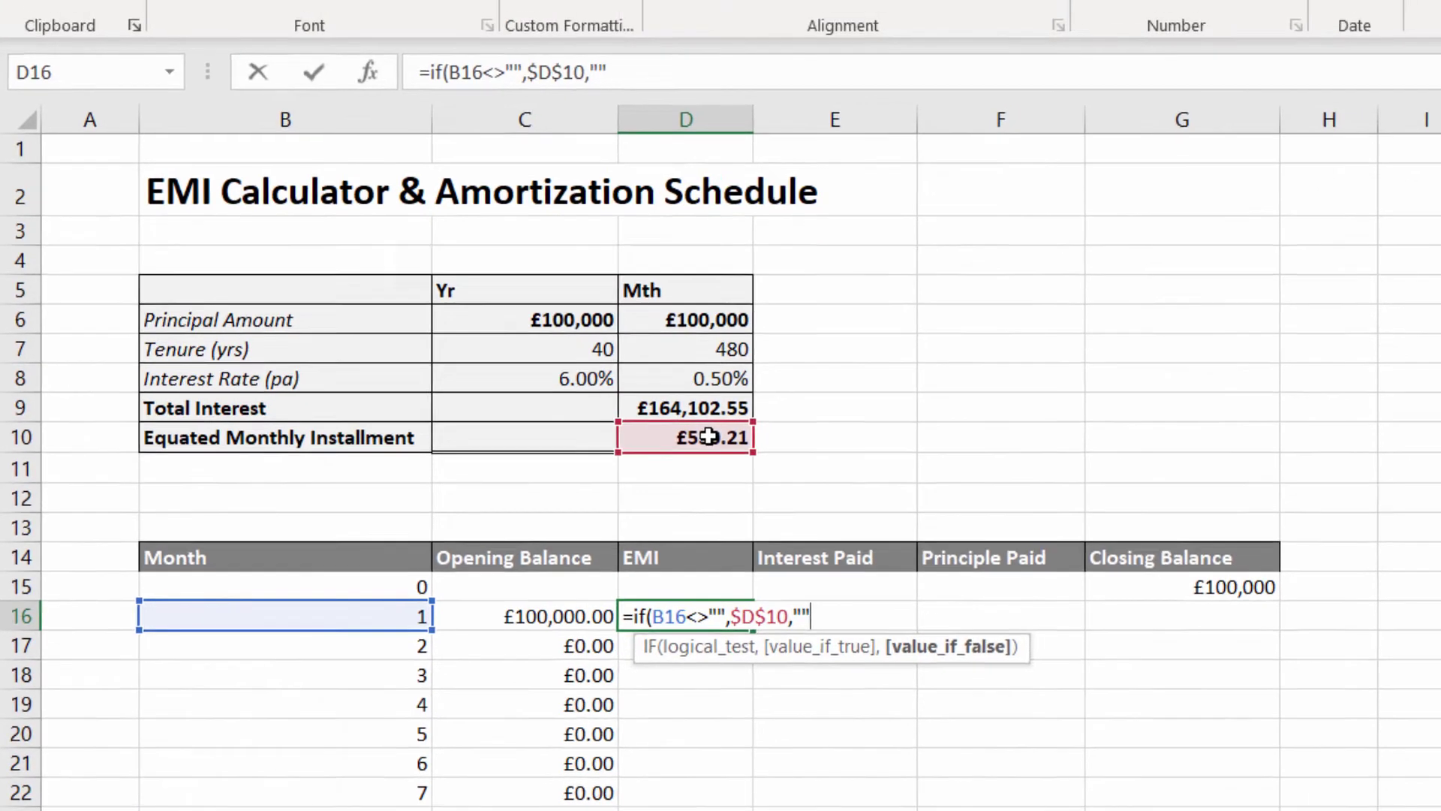
key(Return)
key(Up)
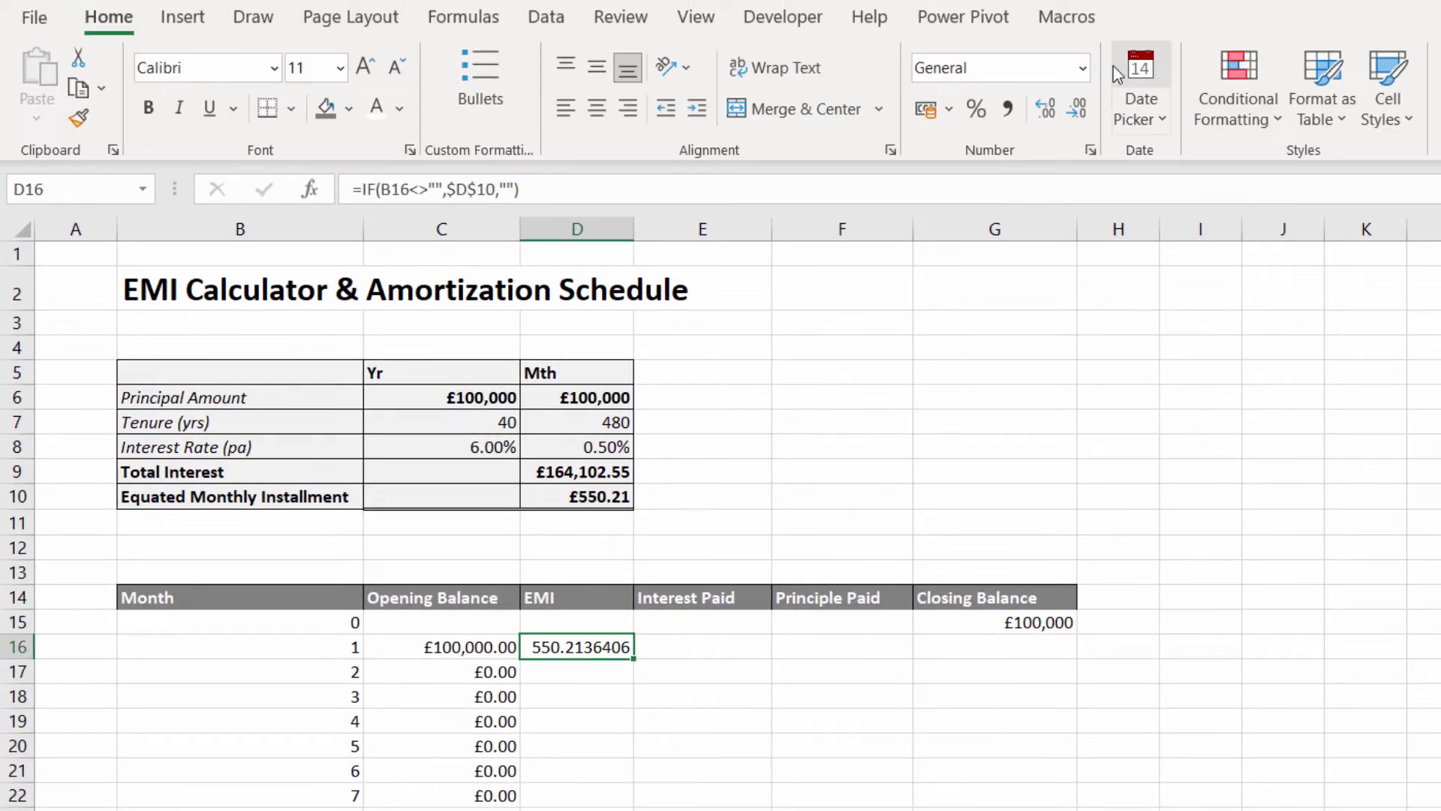
Step: Format D16 as pound currency with two decimals and fill its formula down the EMI column
click(1083, 67)
click(998, 232)
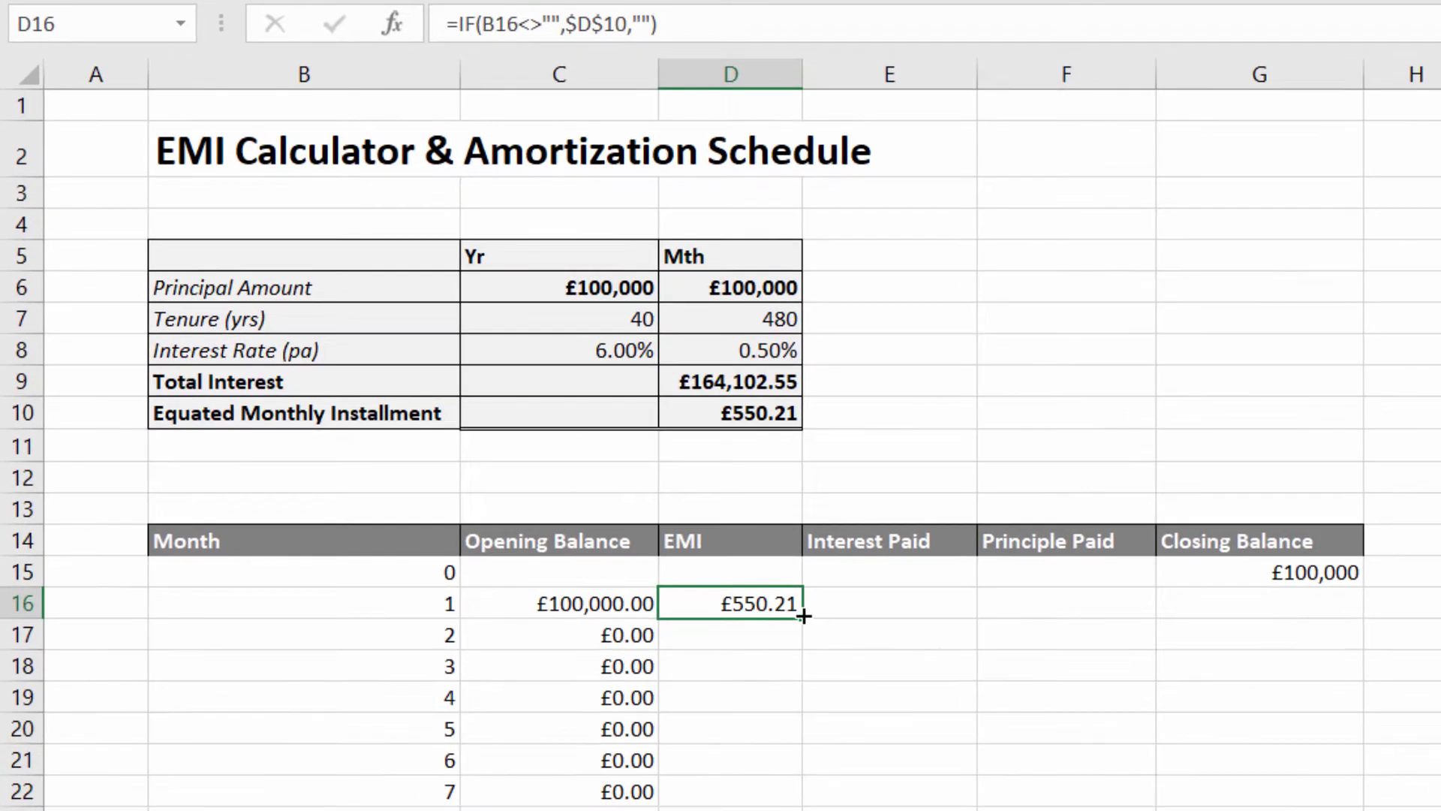
double_click(803, 615)
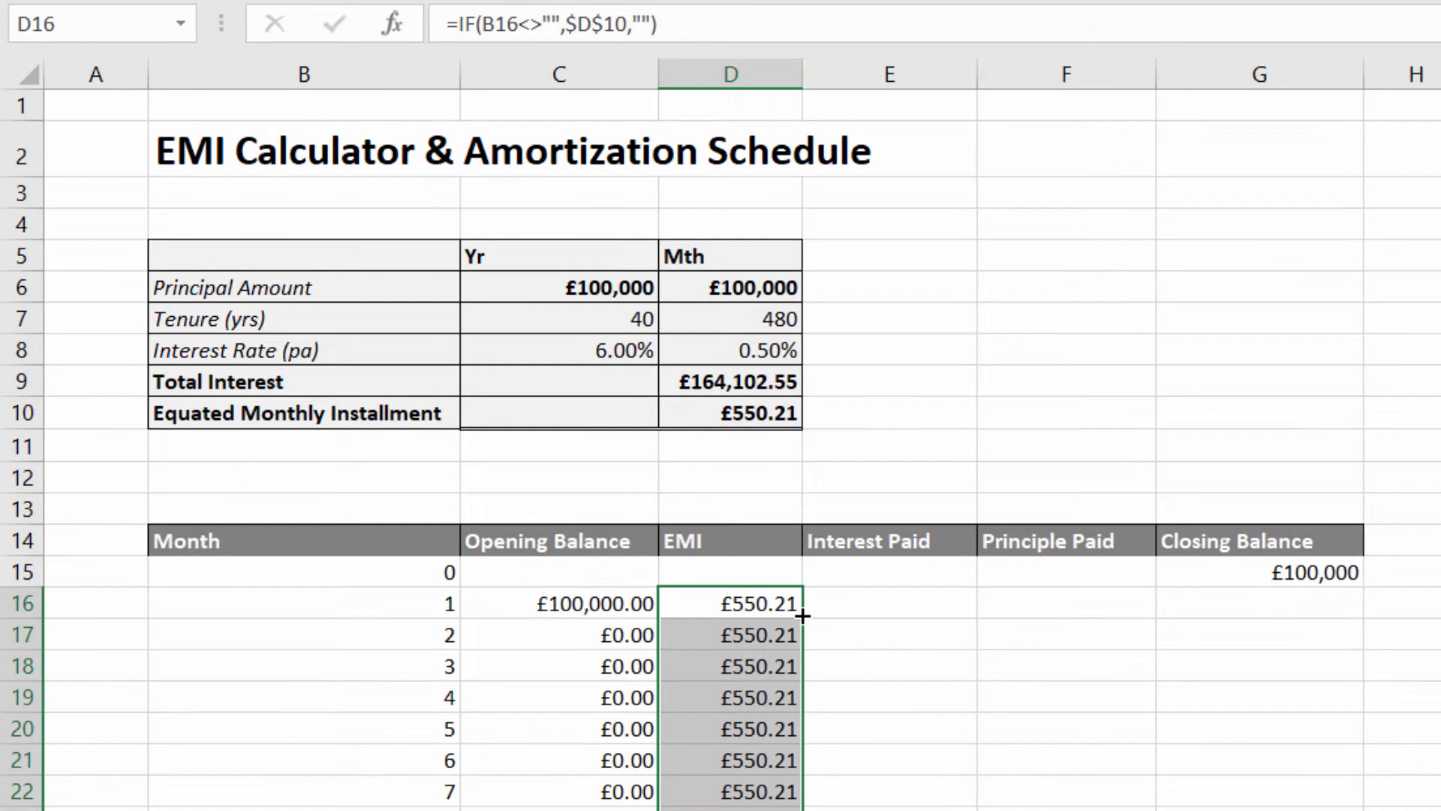
Step: Enter the formula =IF(B16<>"",C16*$D$8,"") in E16 to calculate the interest on the opening balance at the monthly rate
click(883, 606)
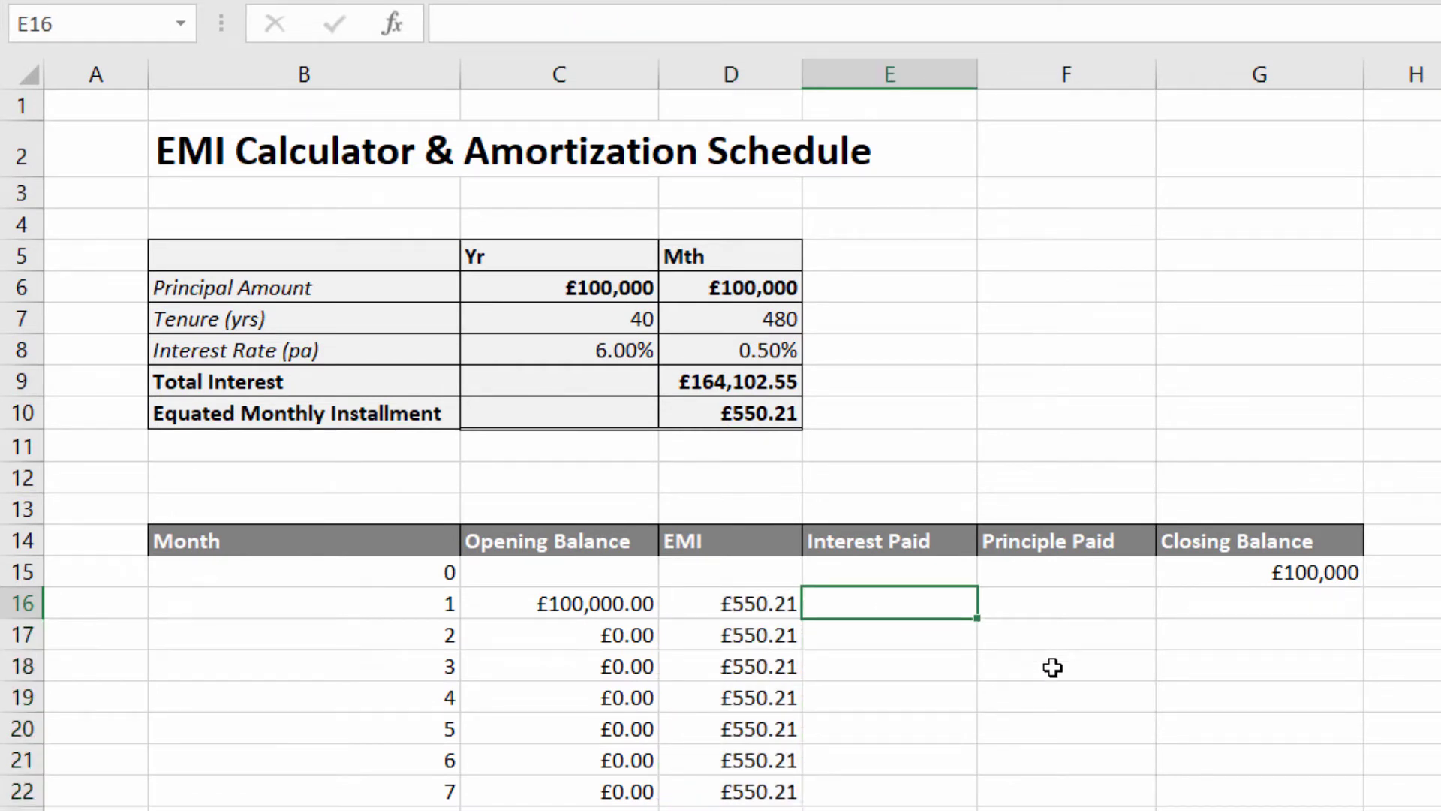
text(=if()
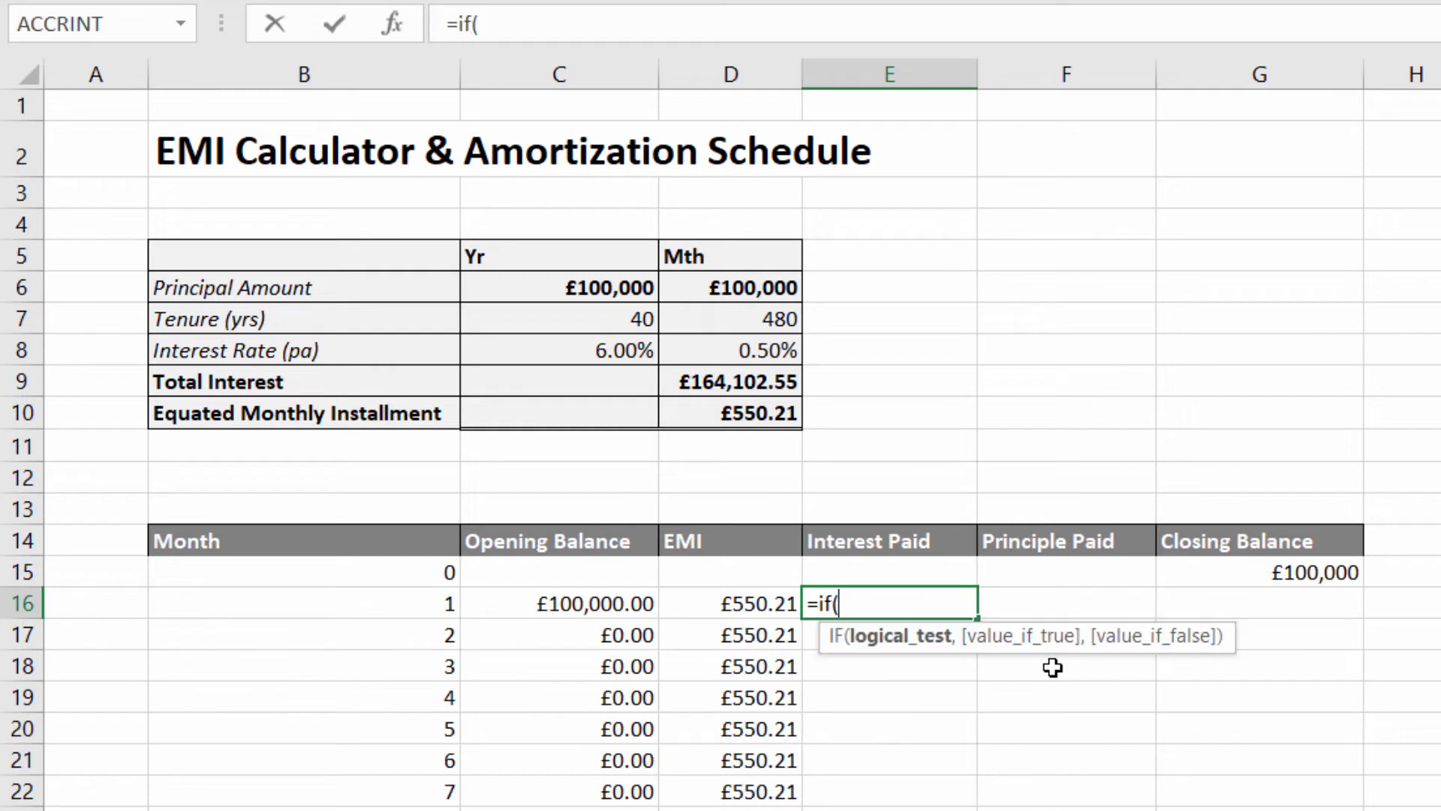
click(416, 606)
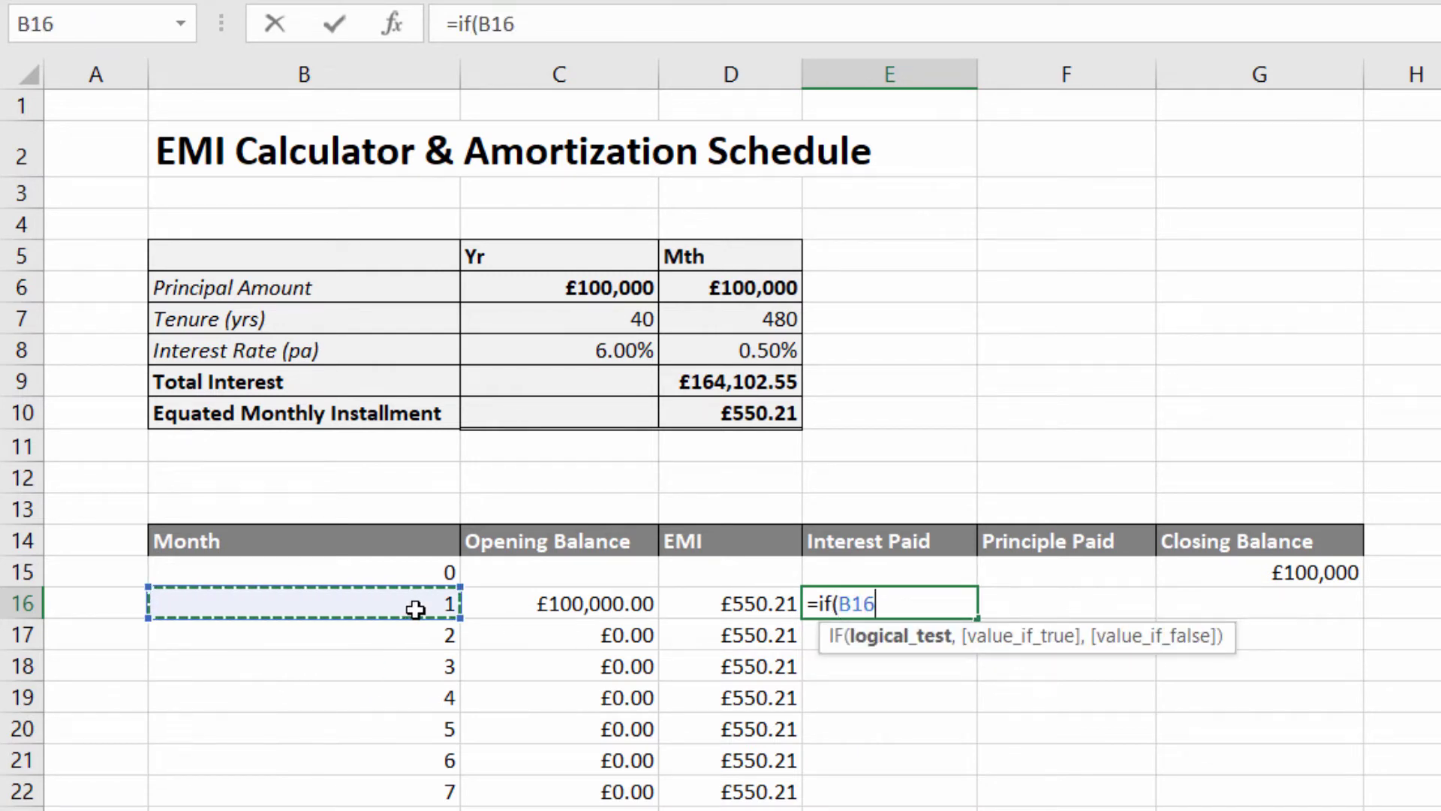
text(<>"")
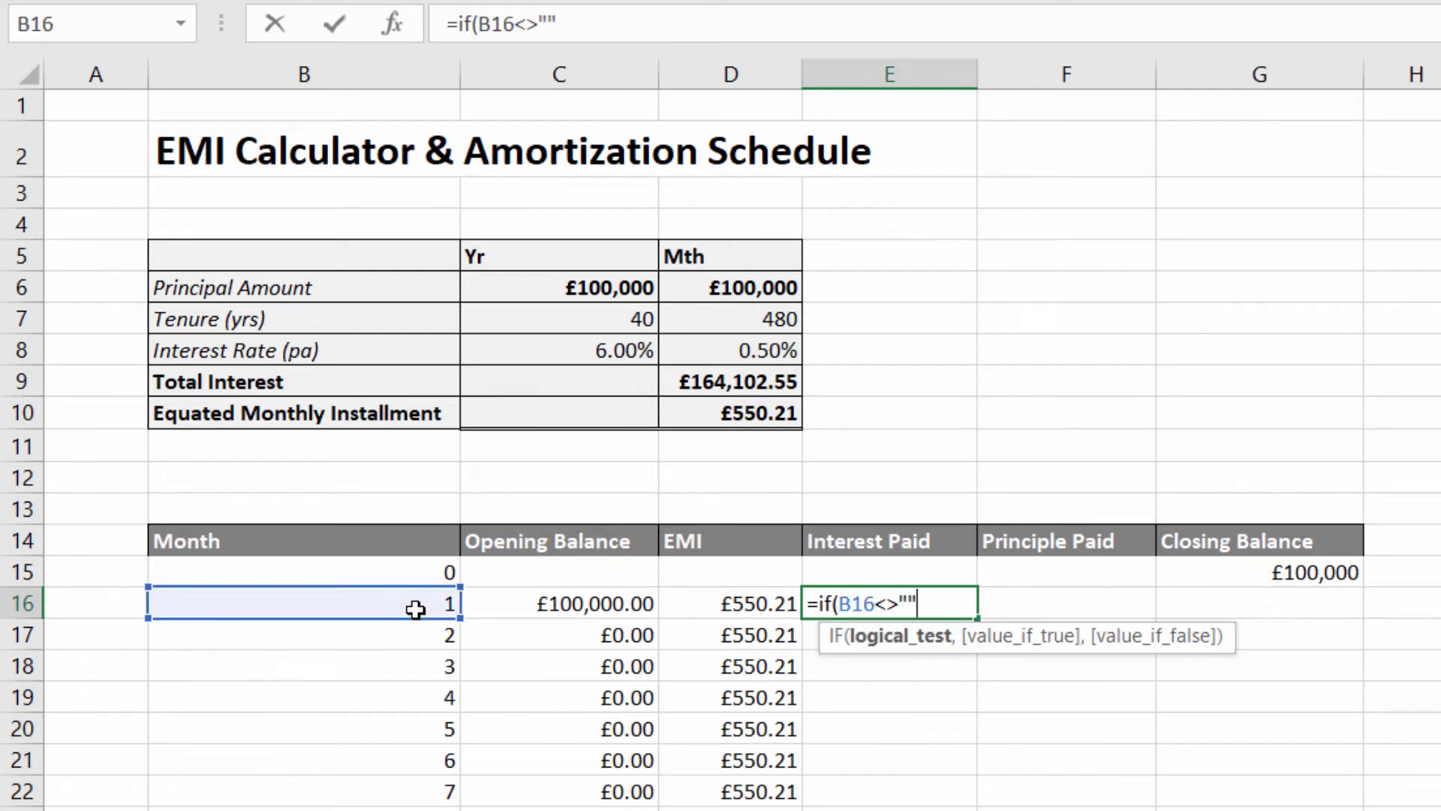
text(,)
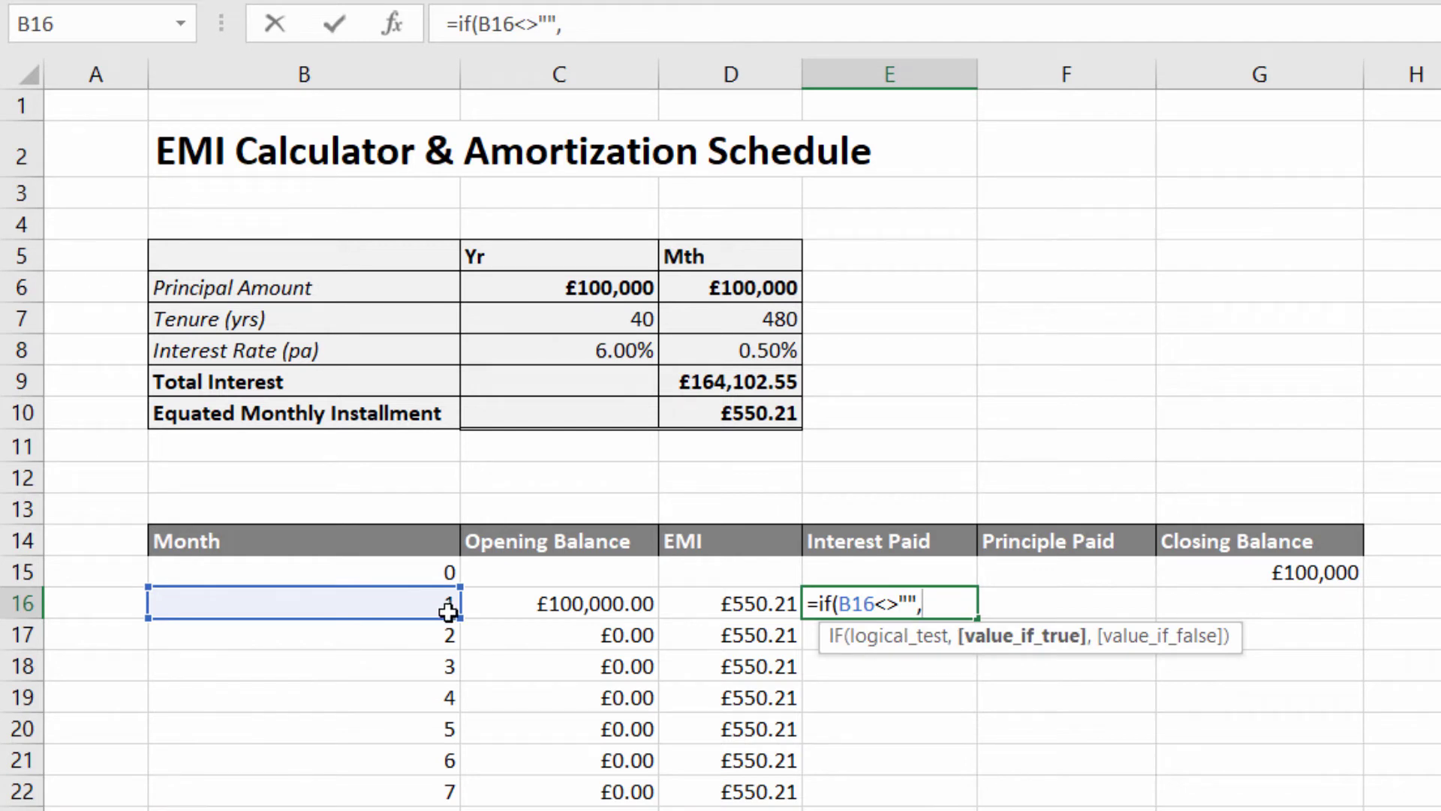
click(594, 605)
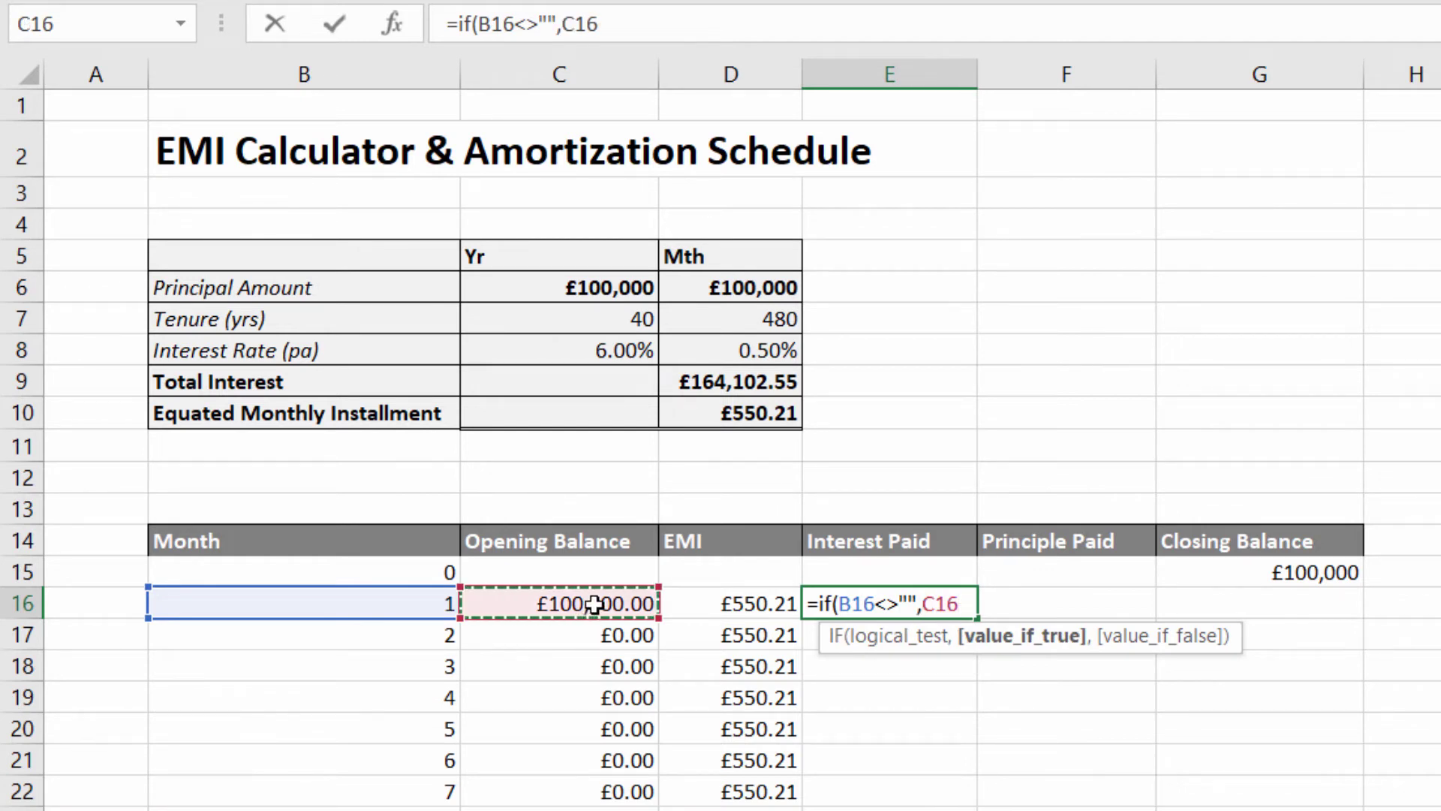
text(*)
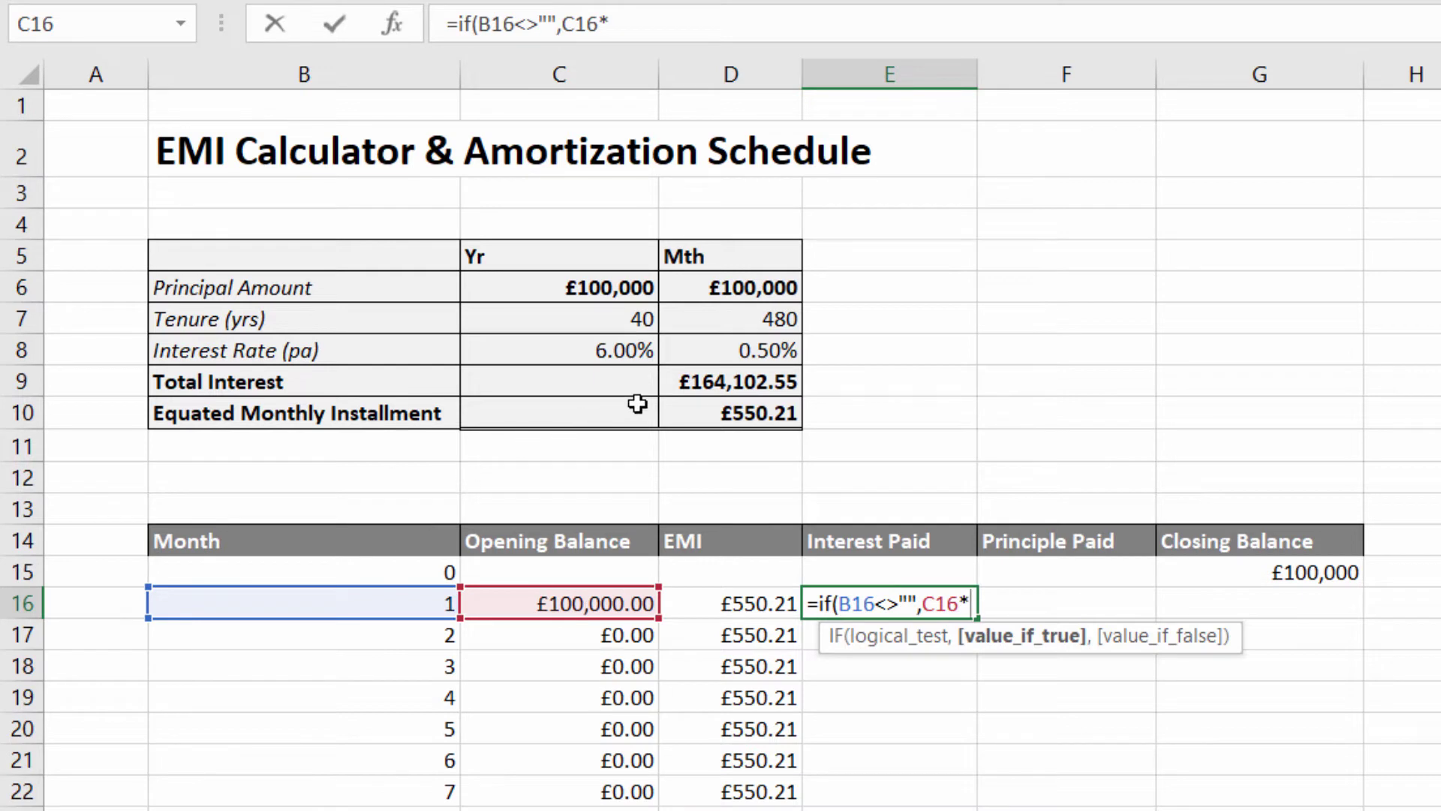
click(766, 351)
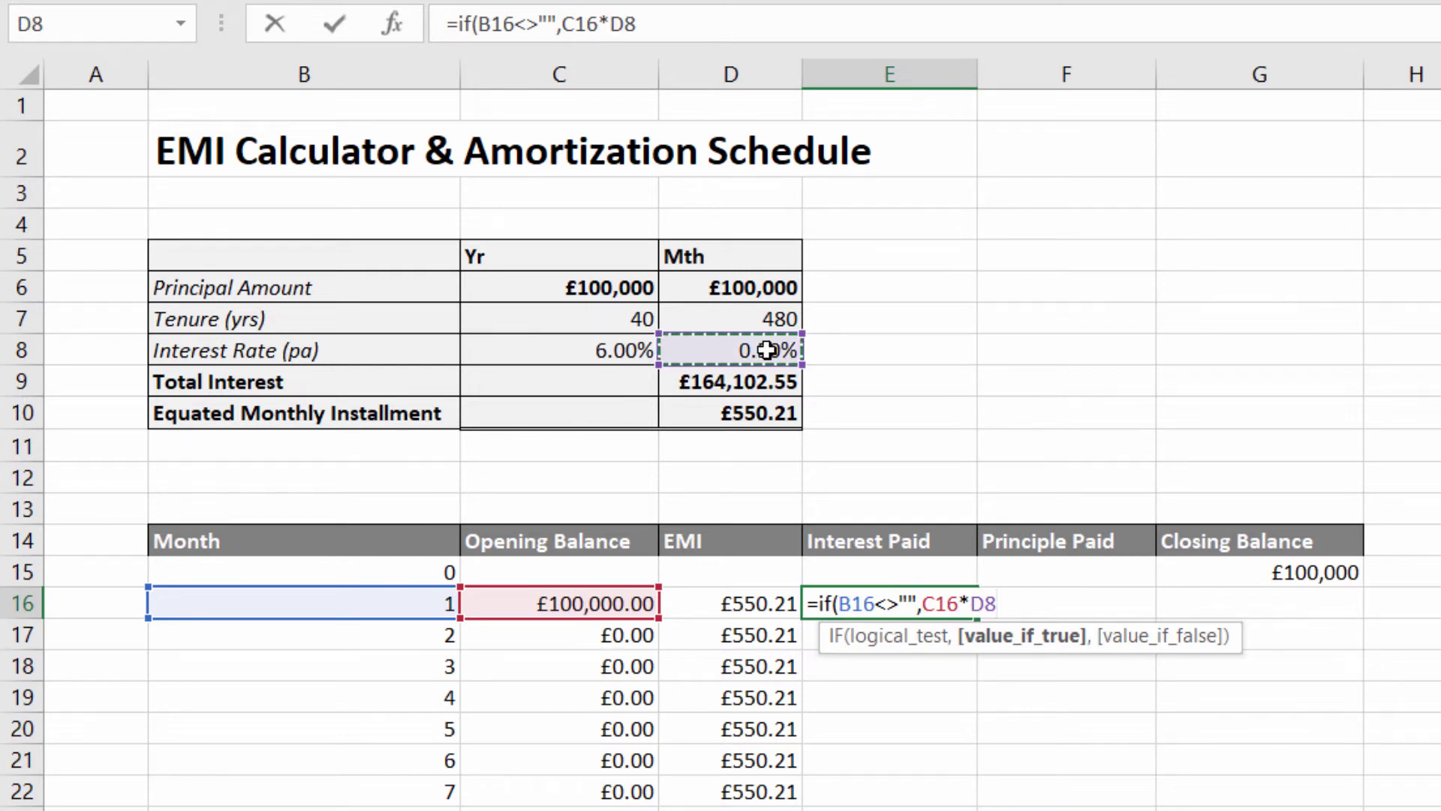
key(F4)
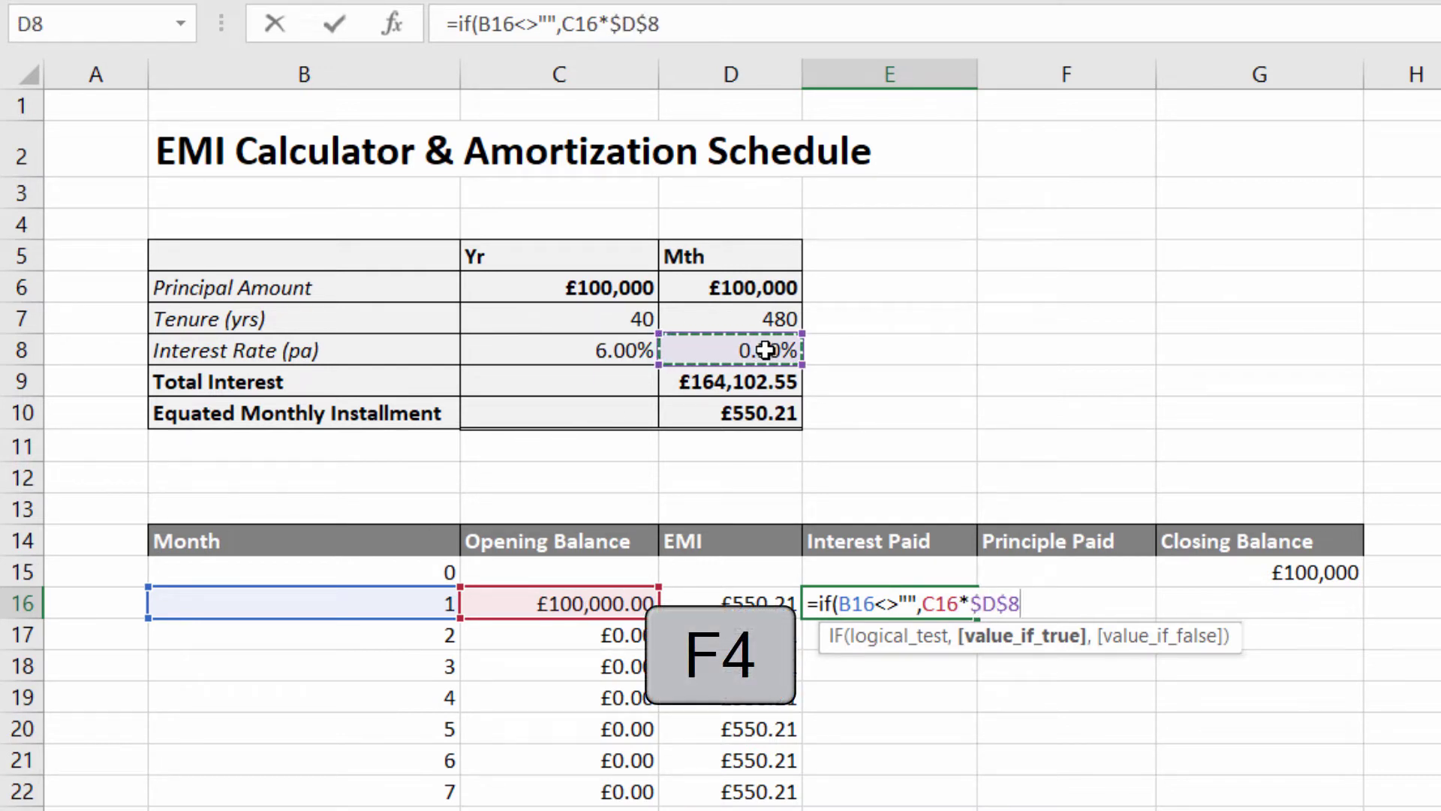
text(,""))
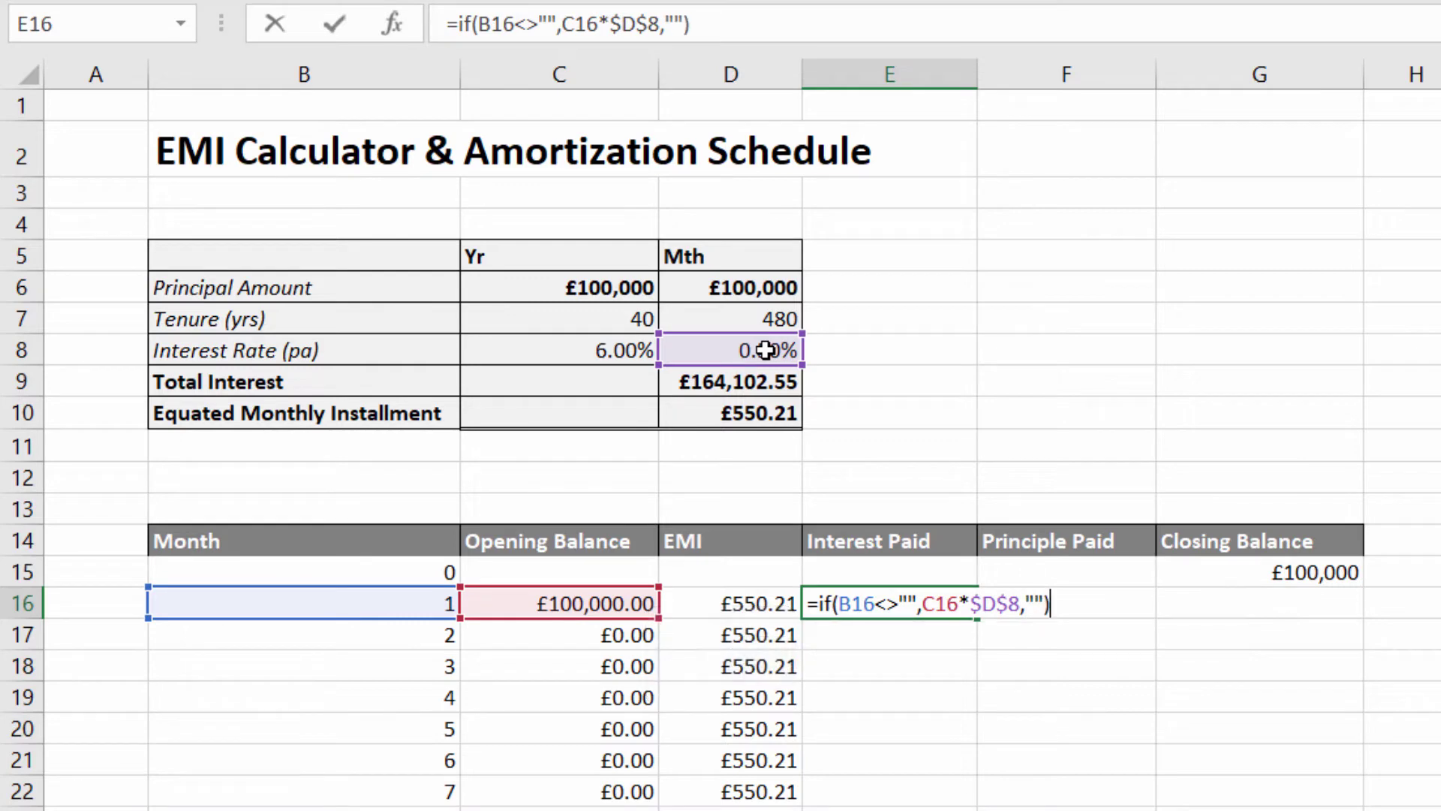
key(Return)
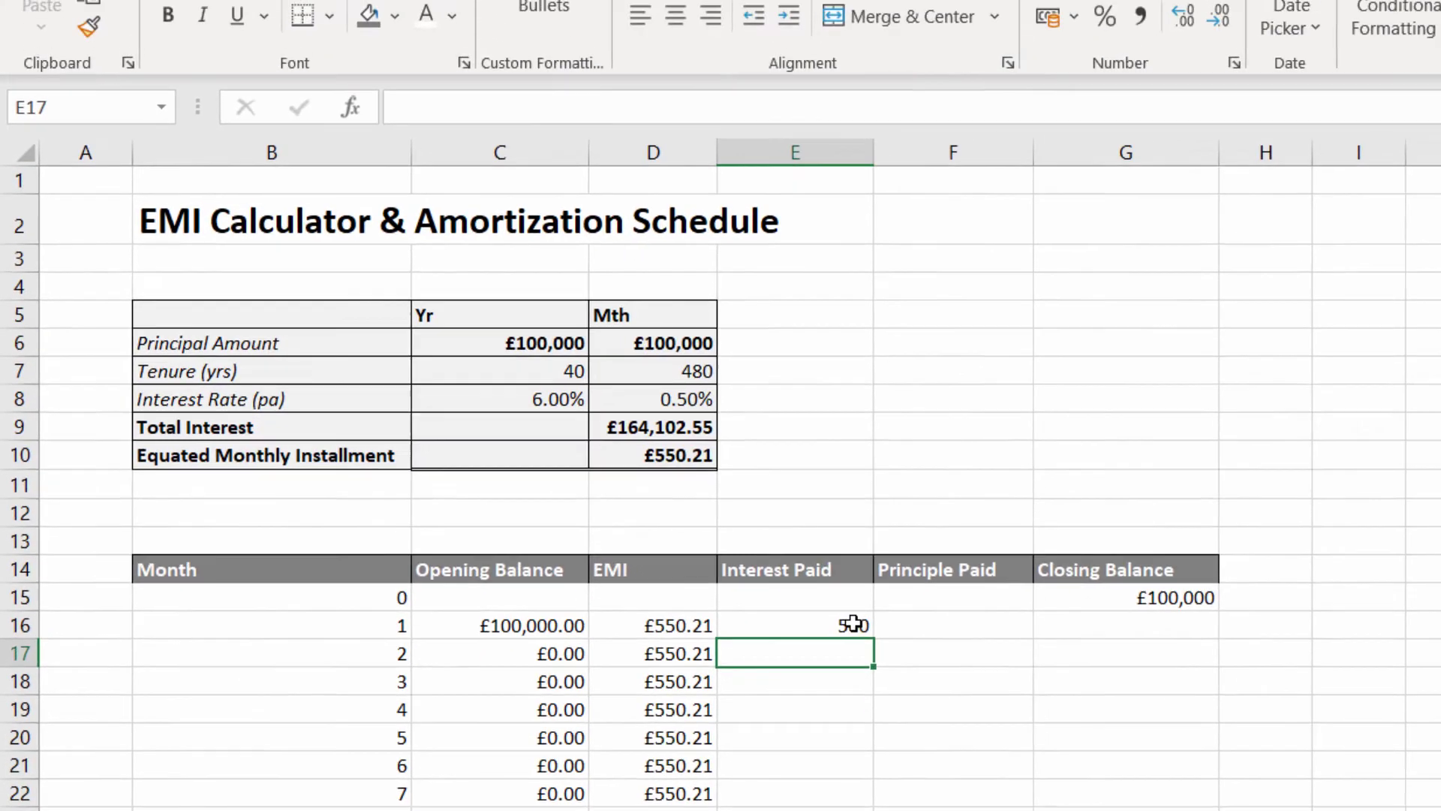
Step: Format E16 as pound currency with two decimals and fill its formula down the Interest Paid column
click(950, 604)
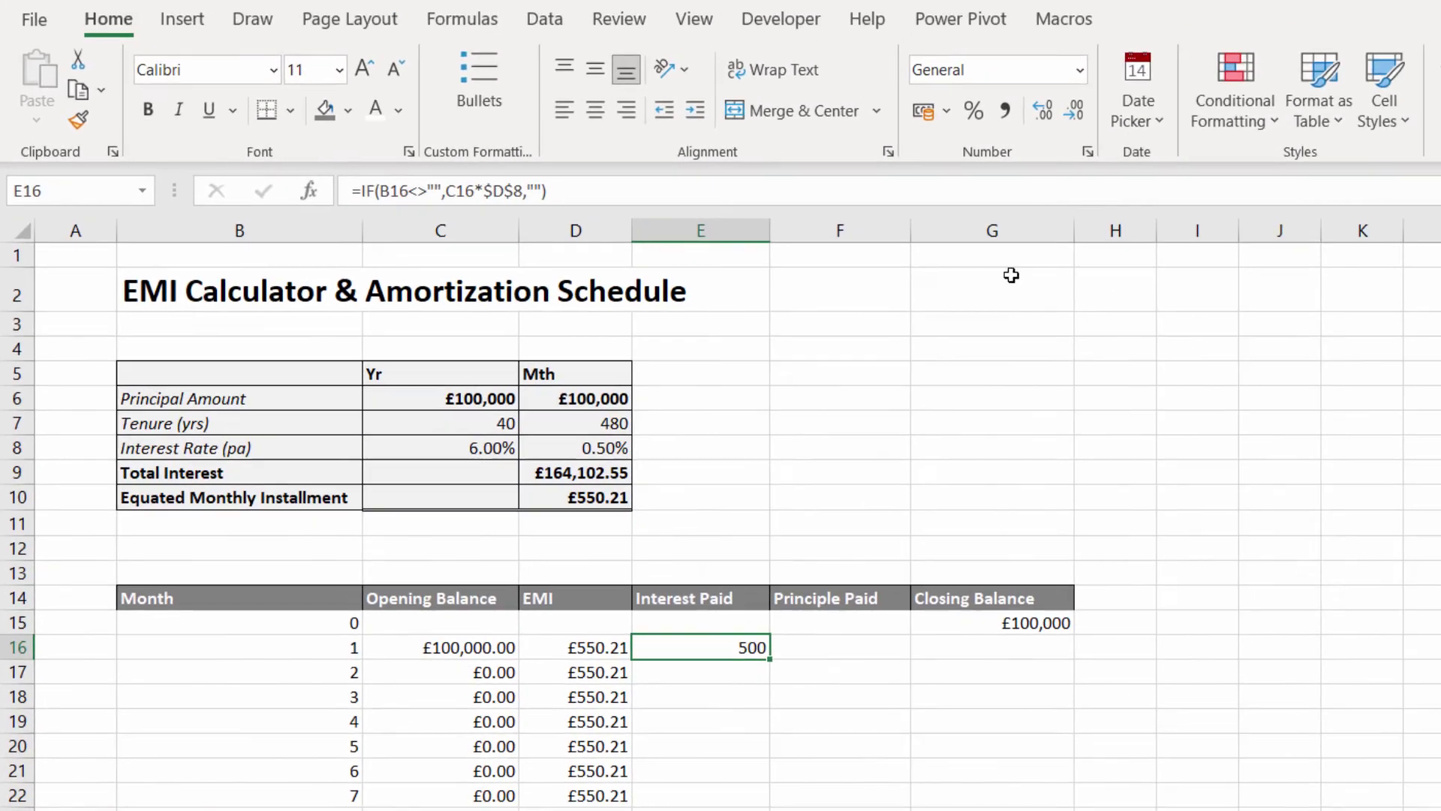
click(1082, 72)
click(1029, 237)
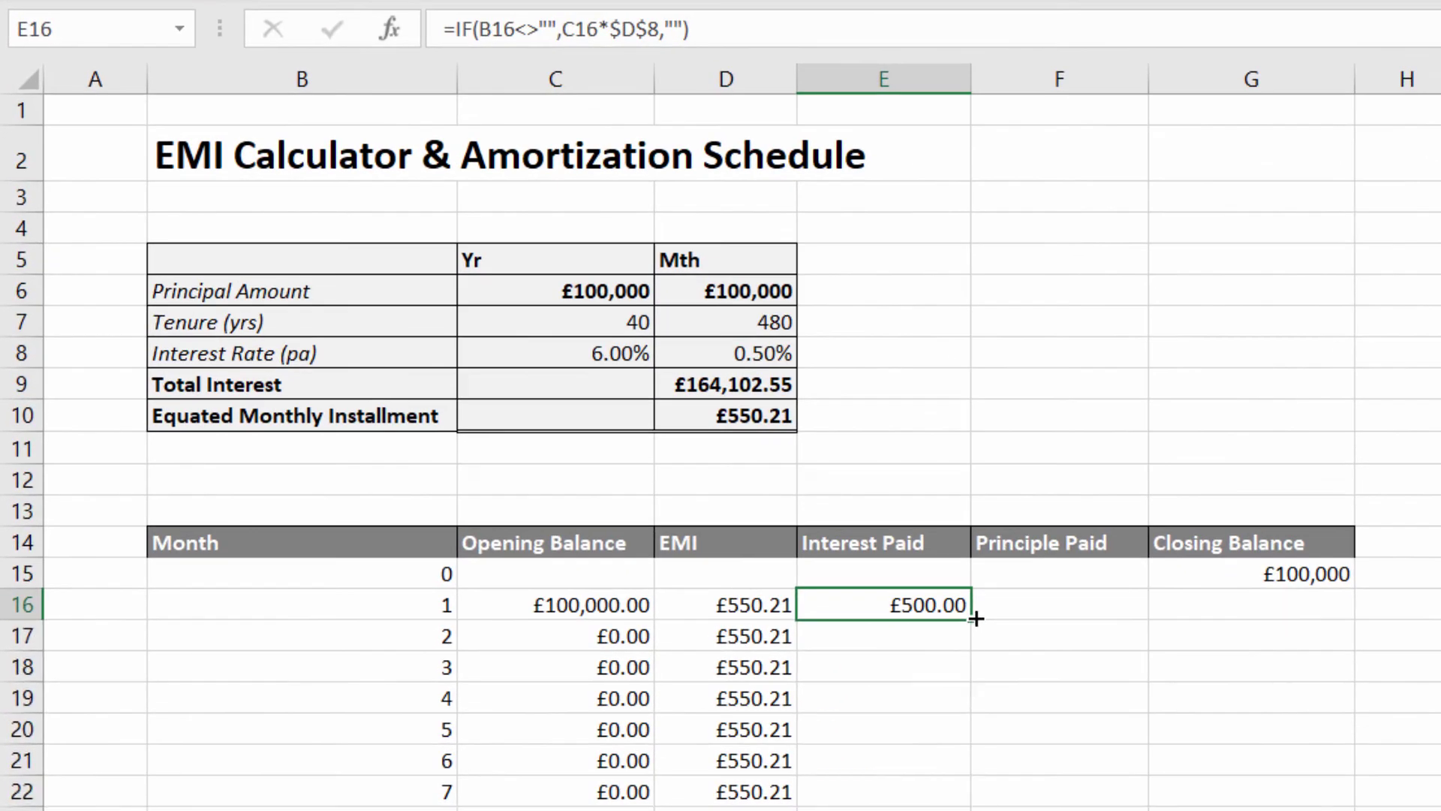
double_click(976, 618)
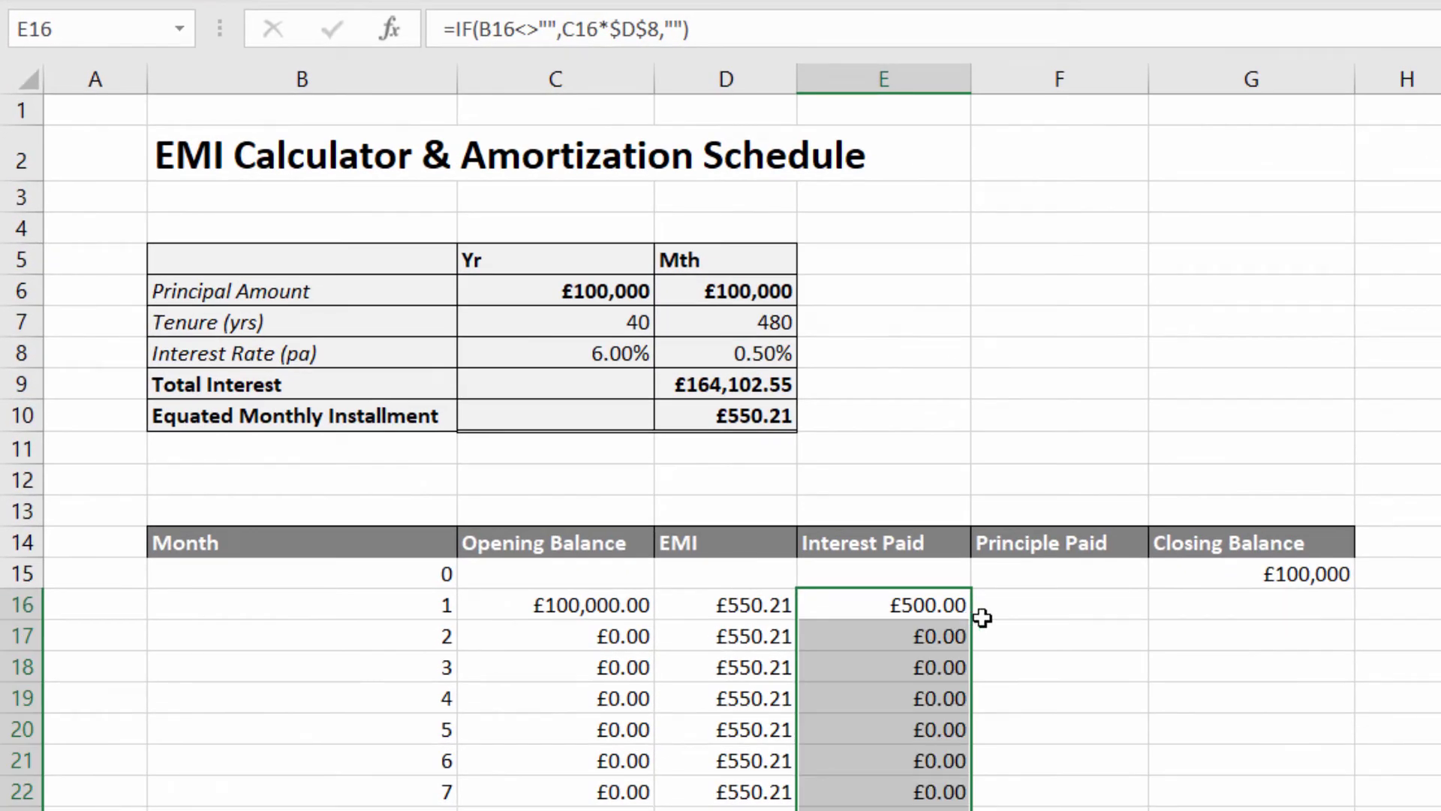
Step: Enter the formula =IF(B16<>"",D16-E16,"") in F16 to calculate the principal paid as EMI minus interest
click(1027, 608)
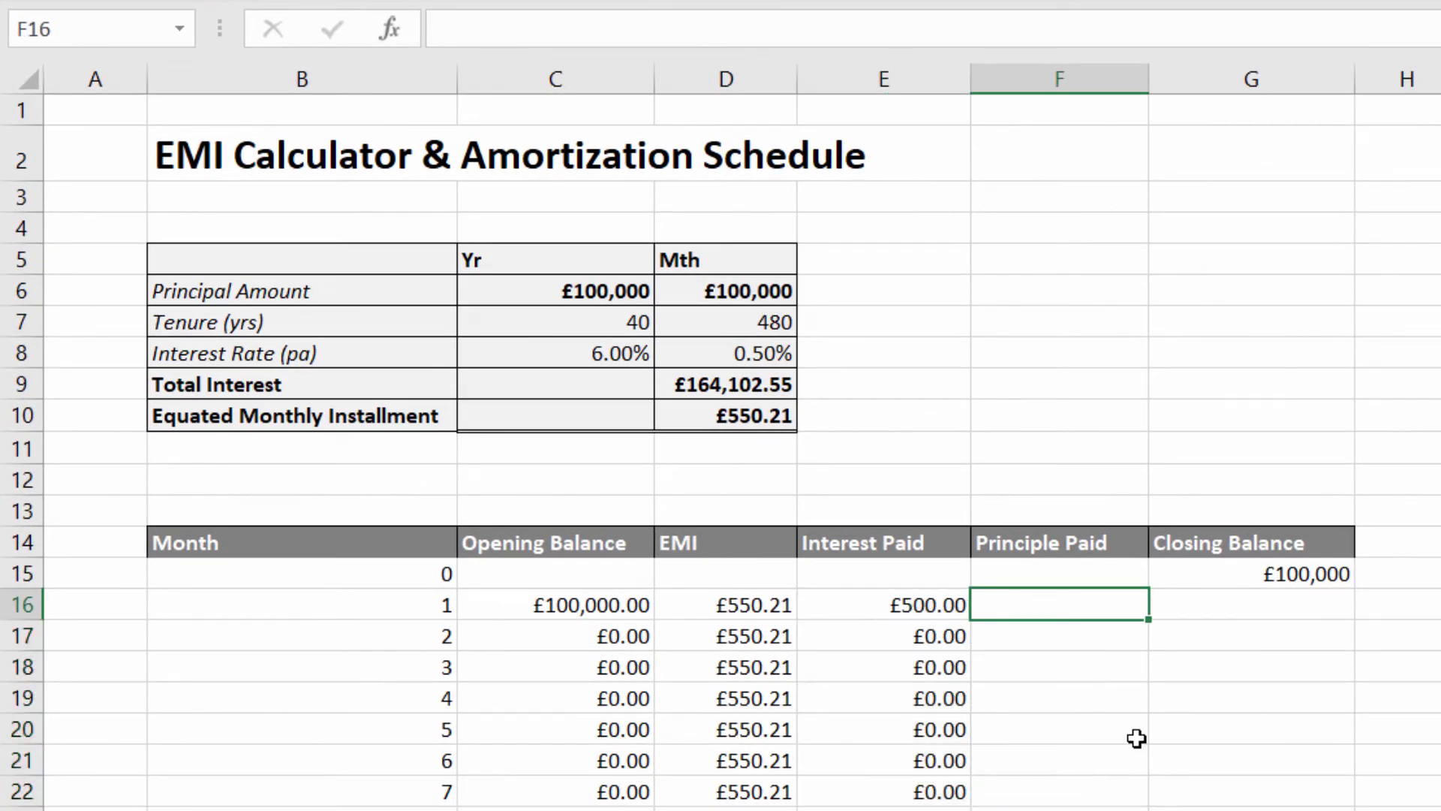
text(=if()
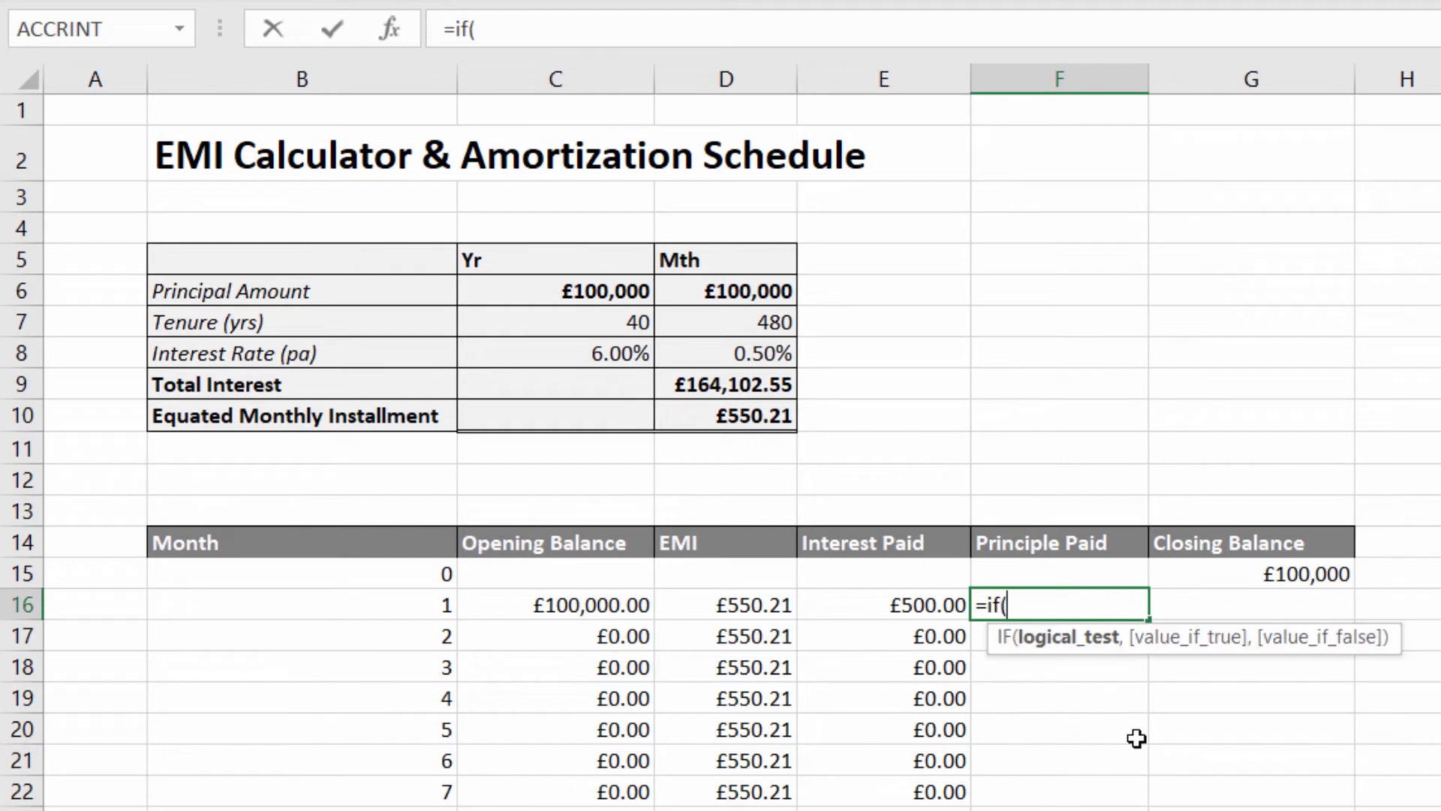
click(410, 603)
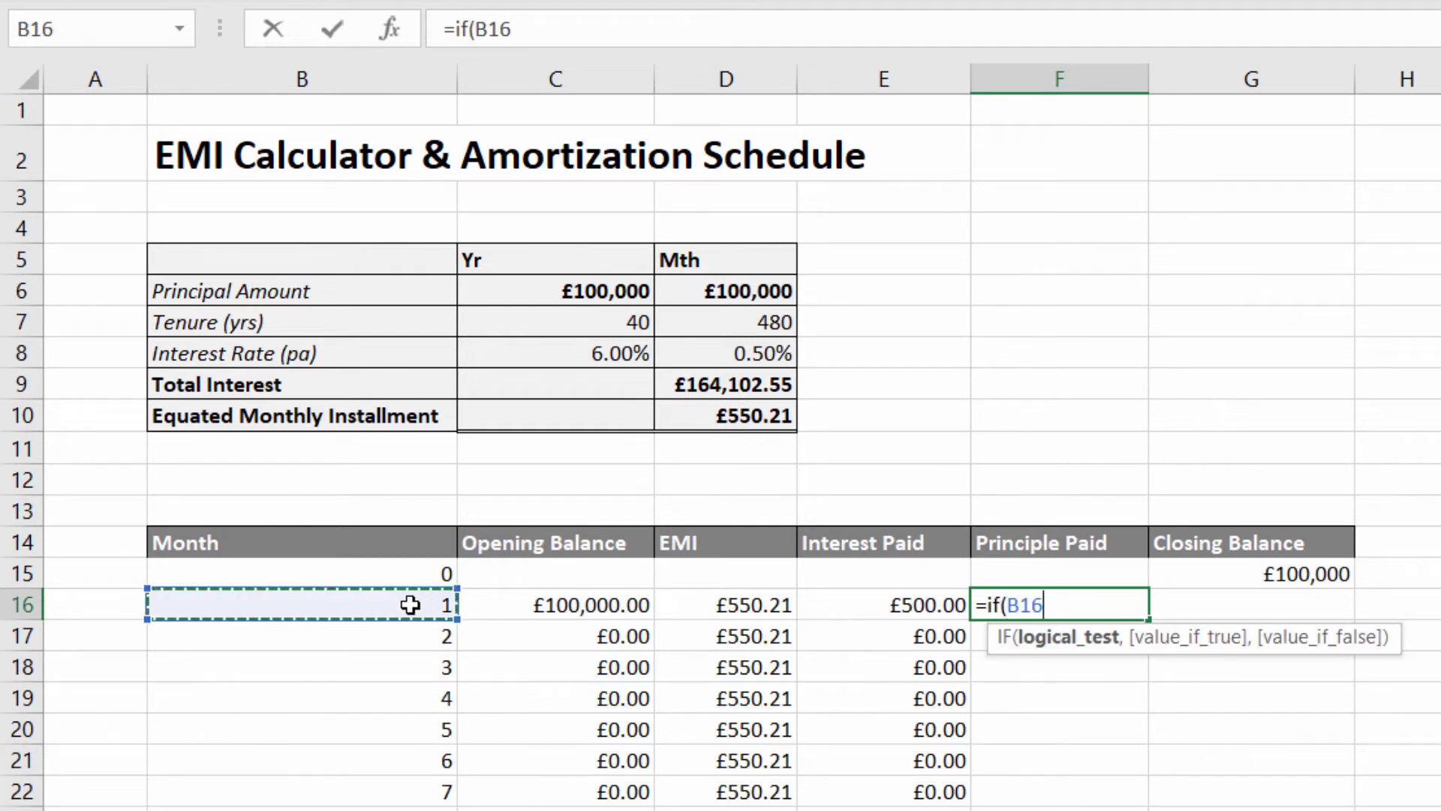
text(< )
text("")
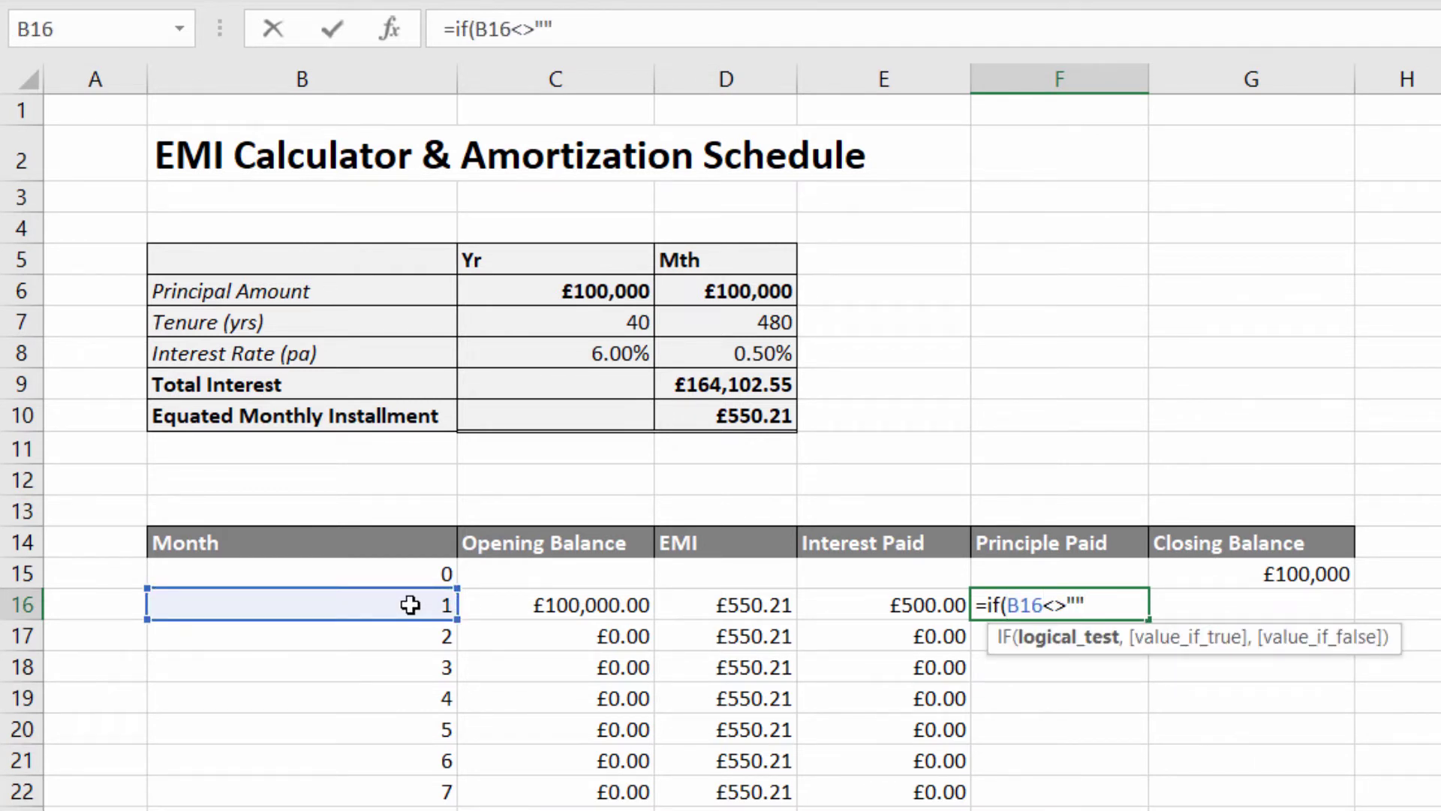
text(,)
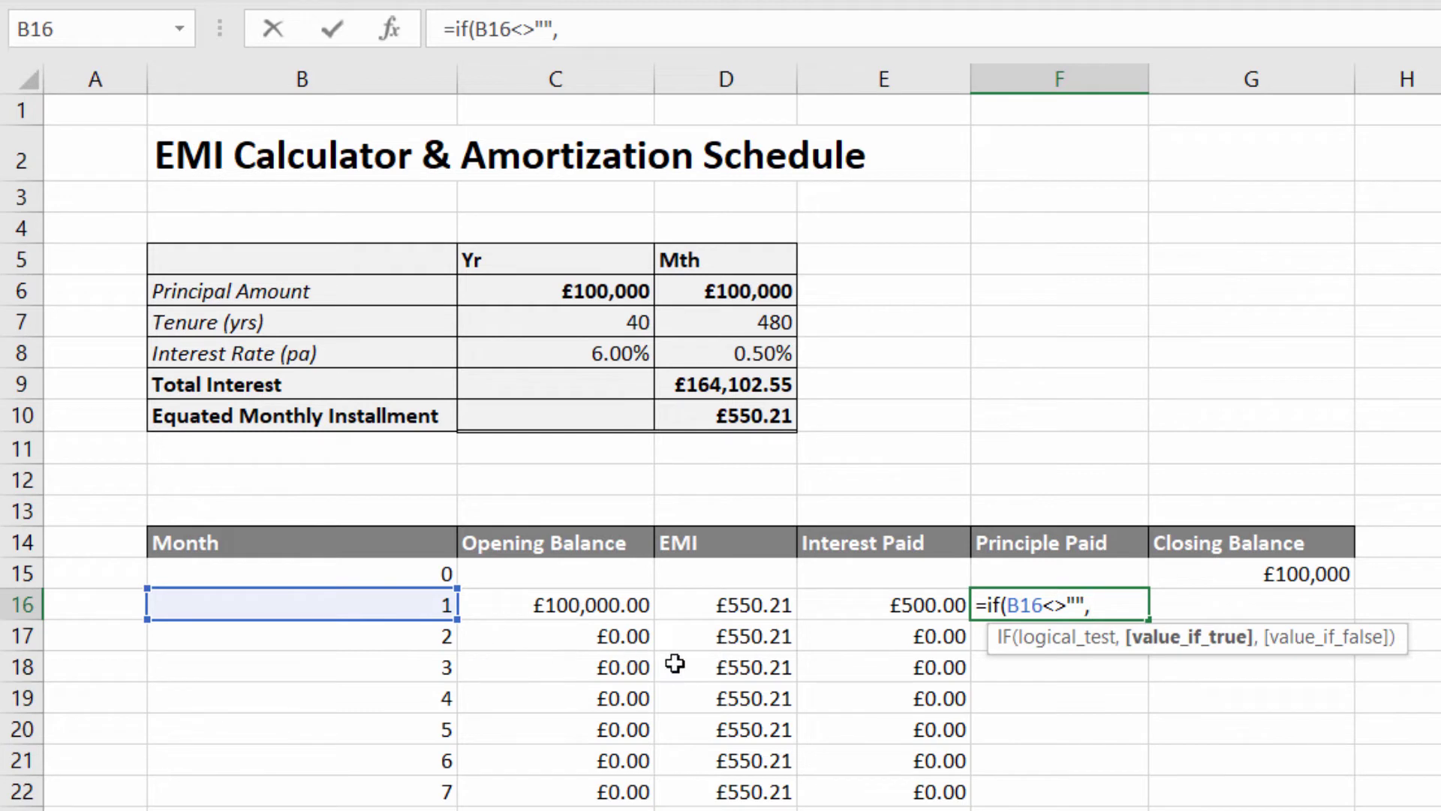
click(697, 605)
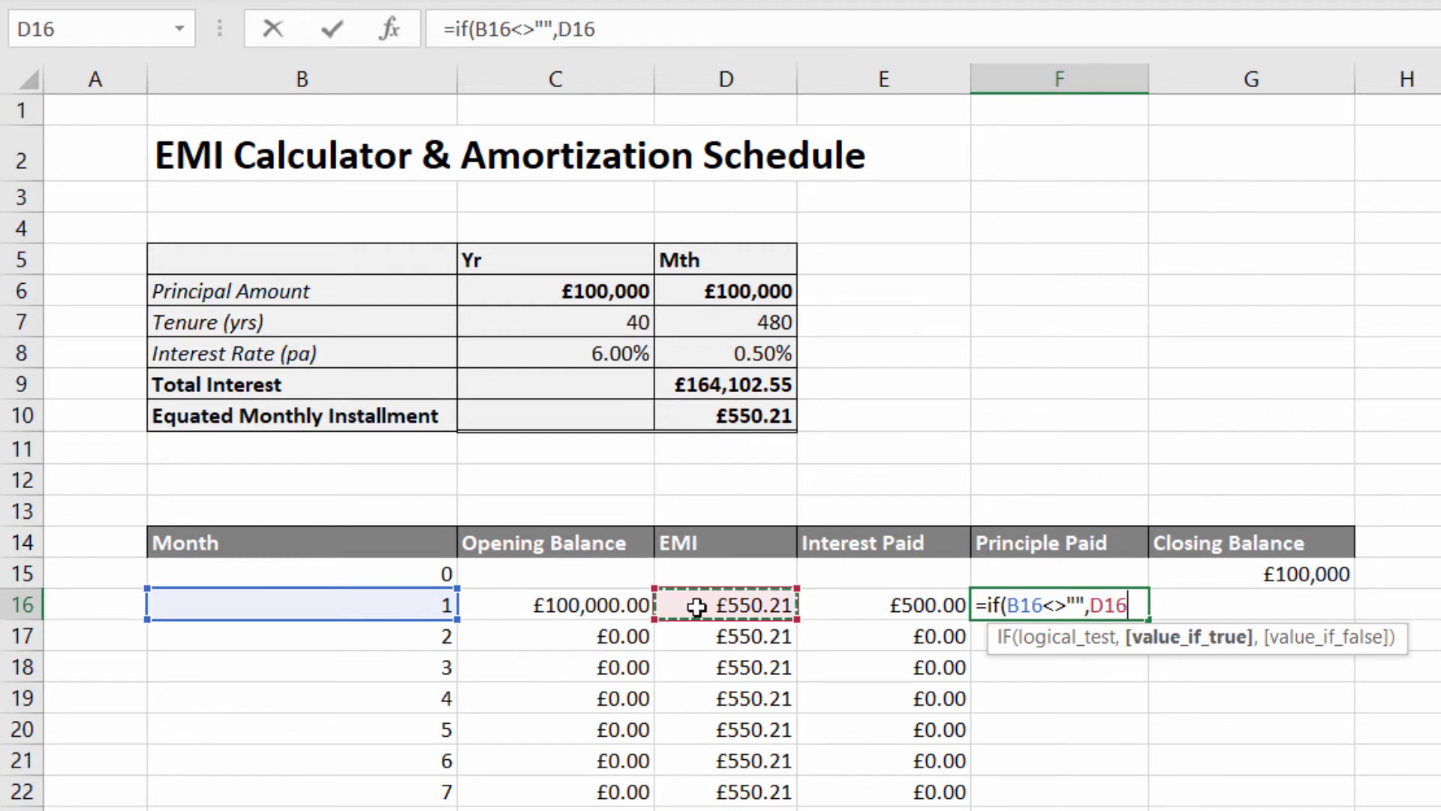
text(-)
click(845, 608)
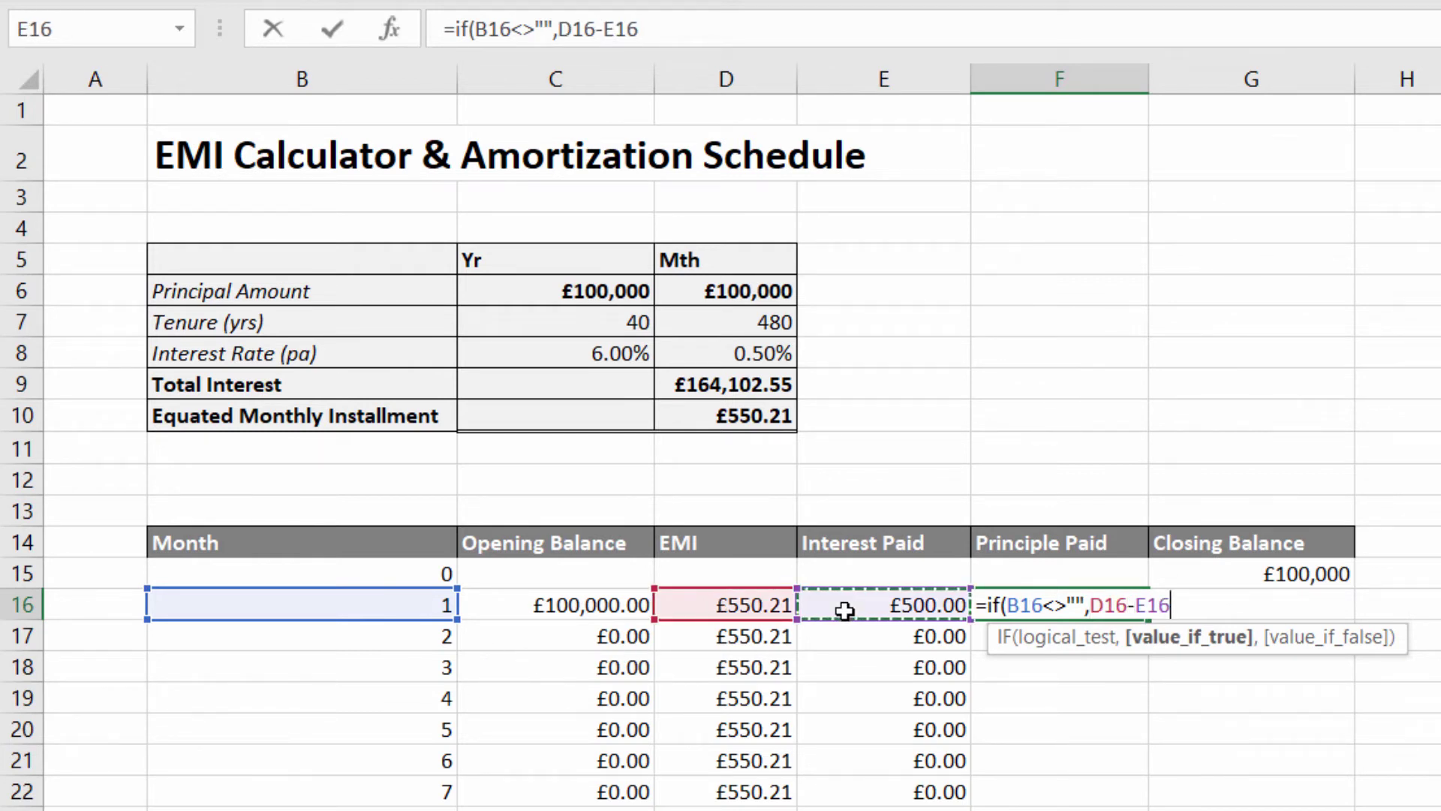
text(,)
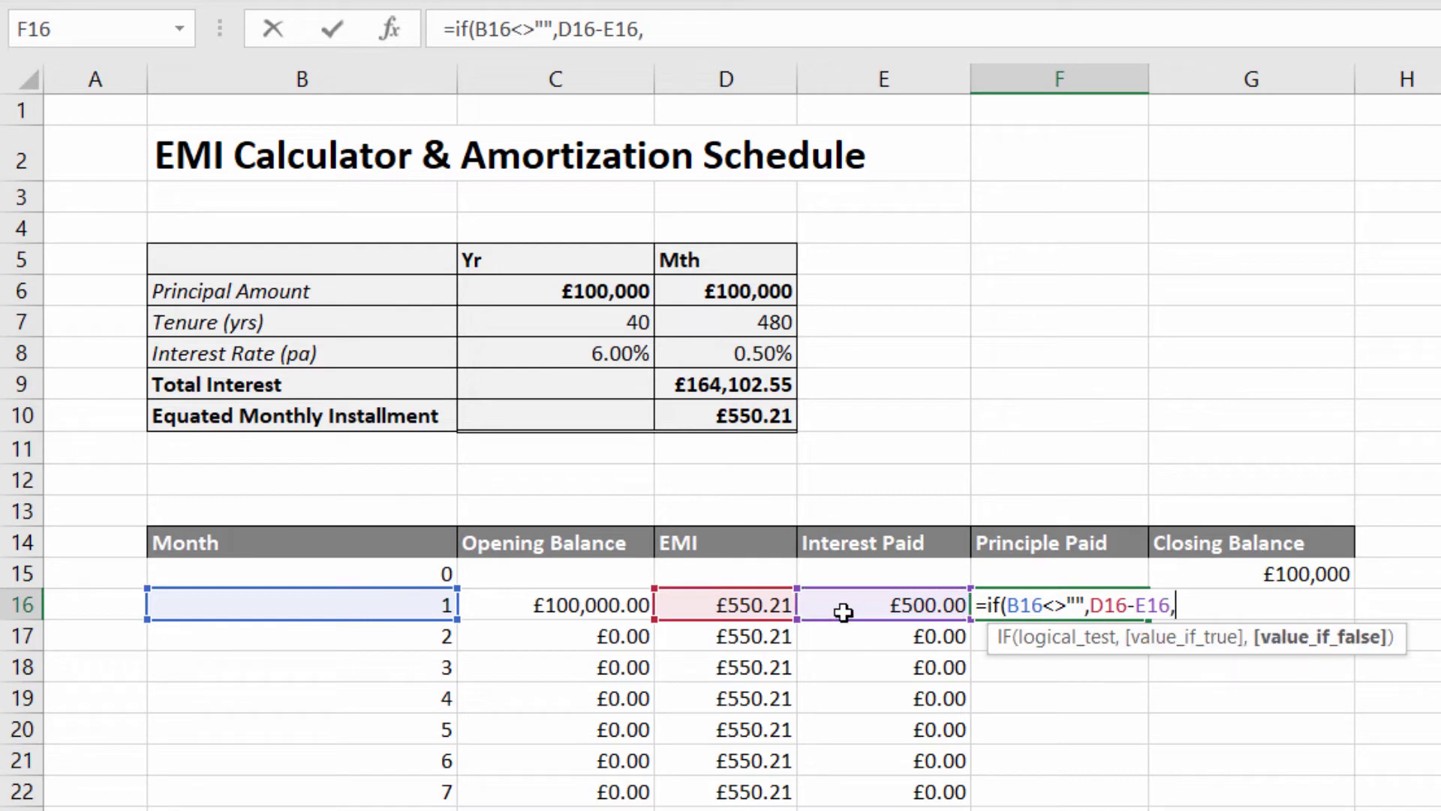
text(""))
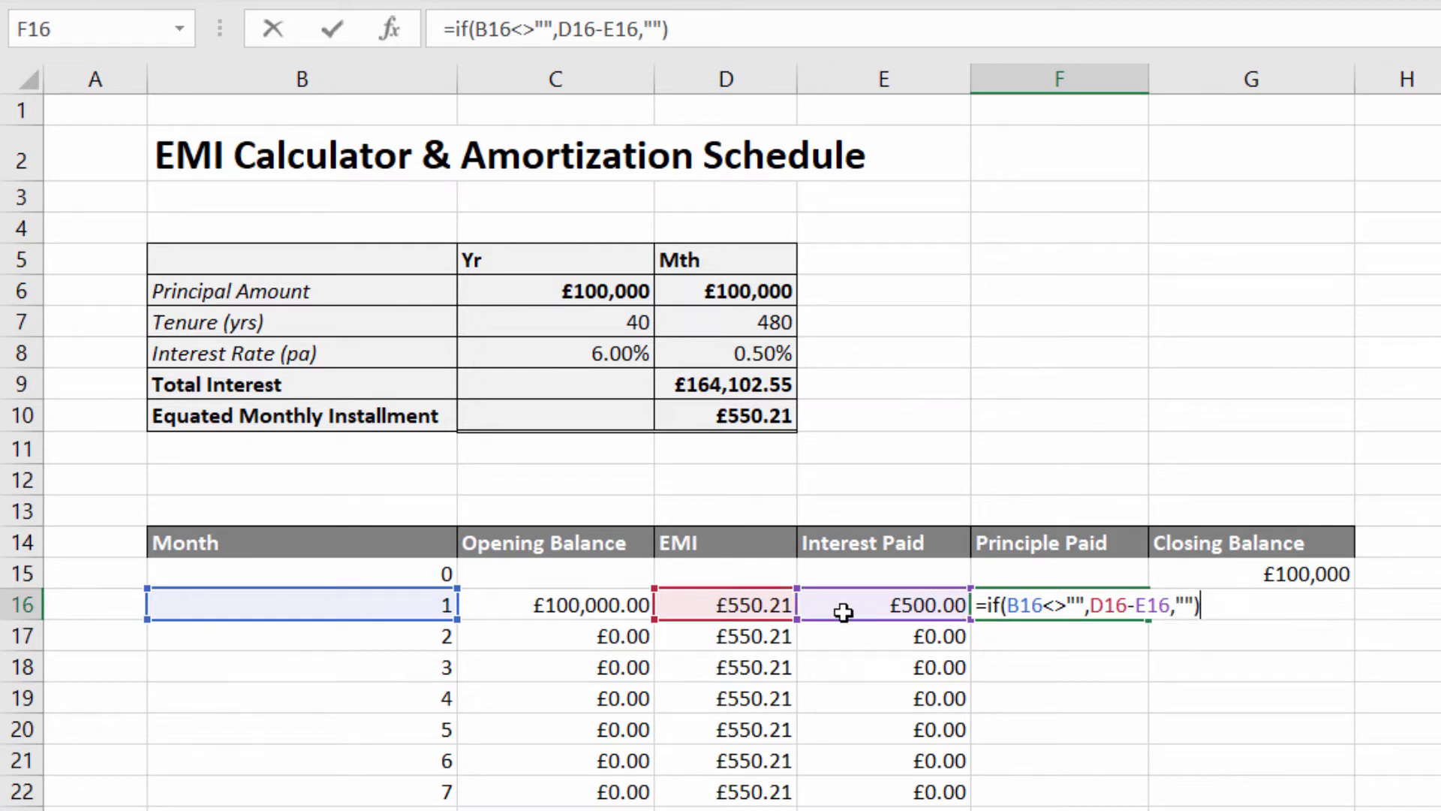
key(Return)
Step: Format F16 as pound currency with two decimals and fill its formula down the Principle Paid column
click(1078, 604)
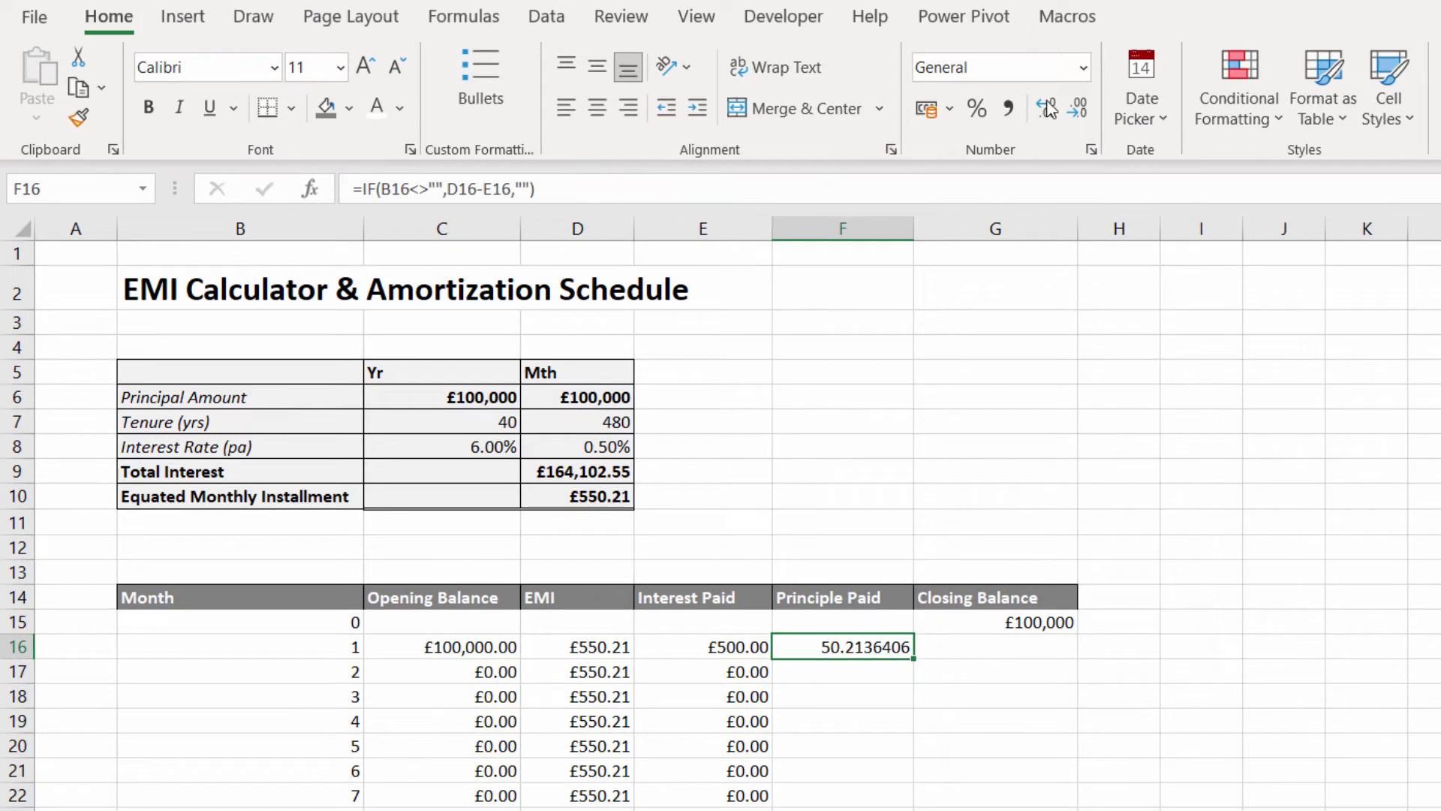
click(1083, 68)
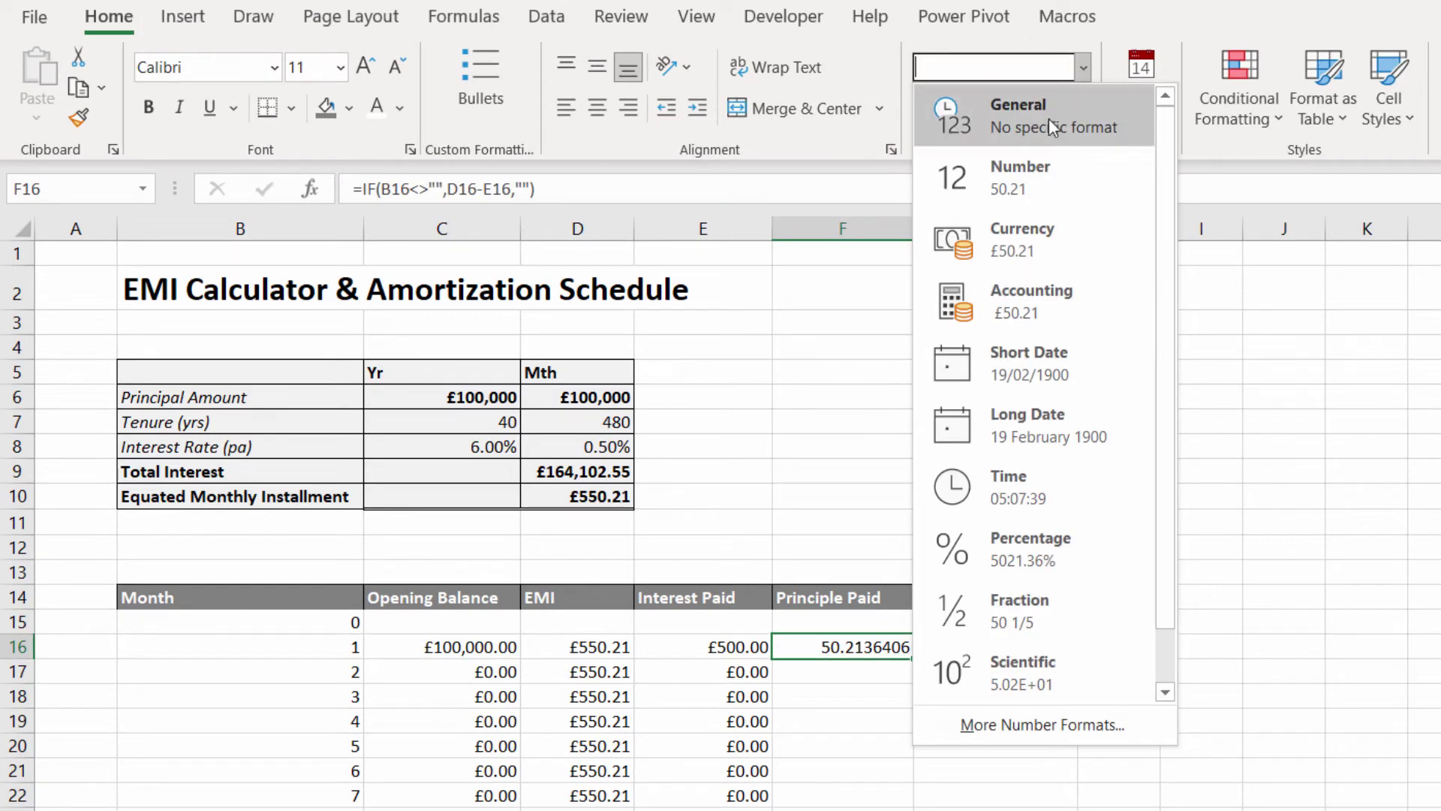
click(1021, 254)
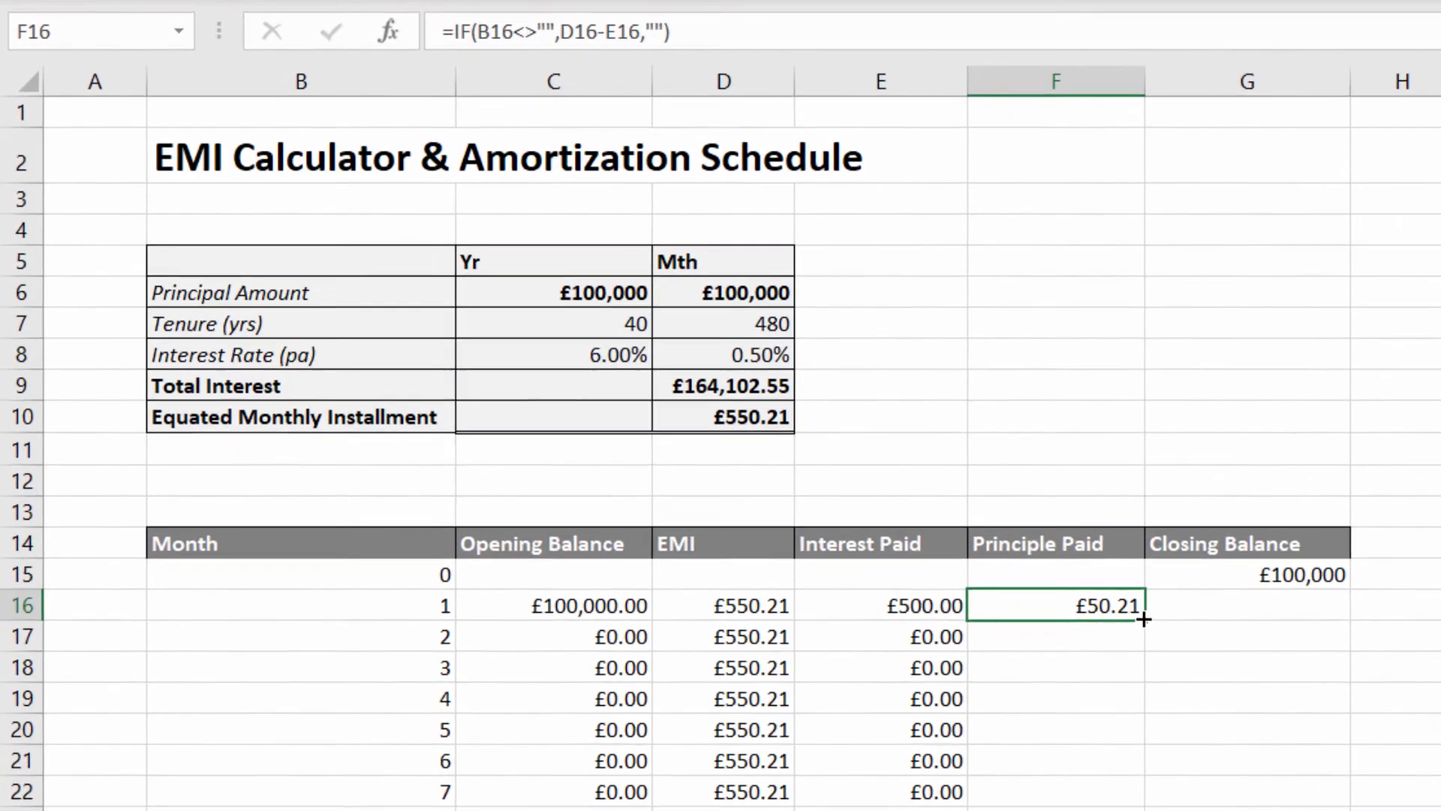
double_click(912, 656)
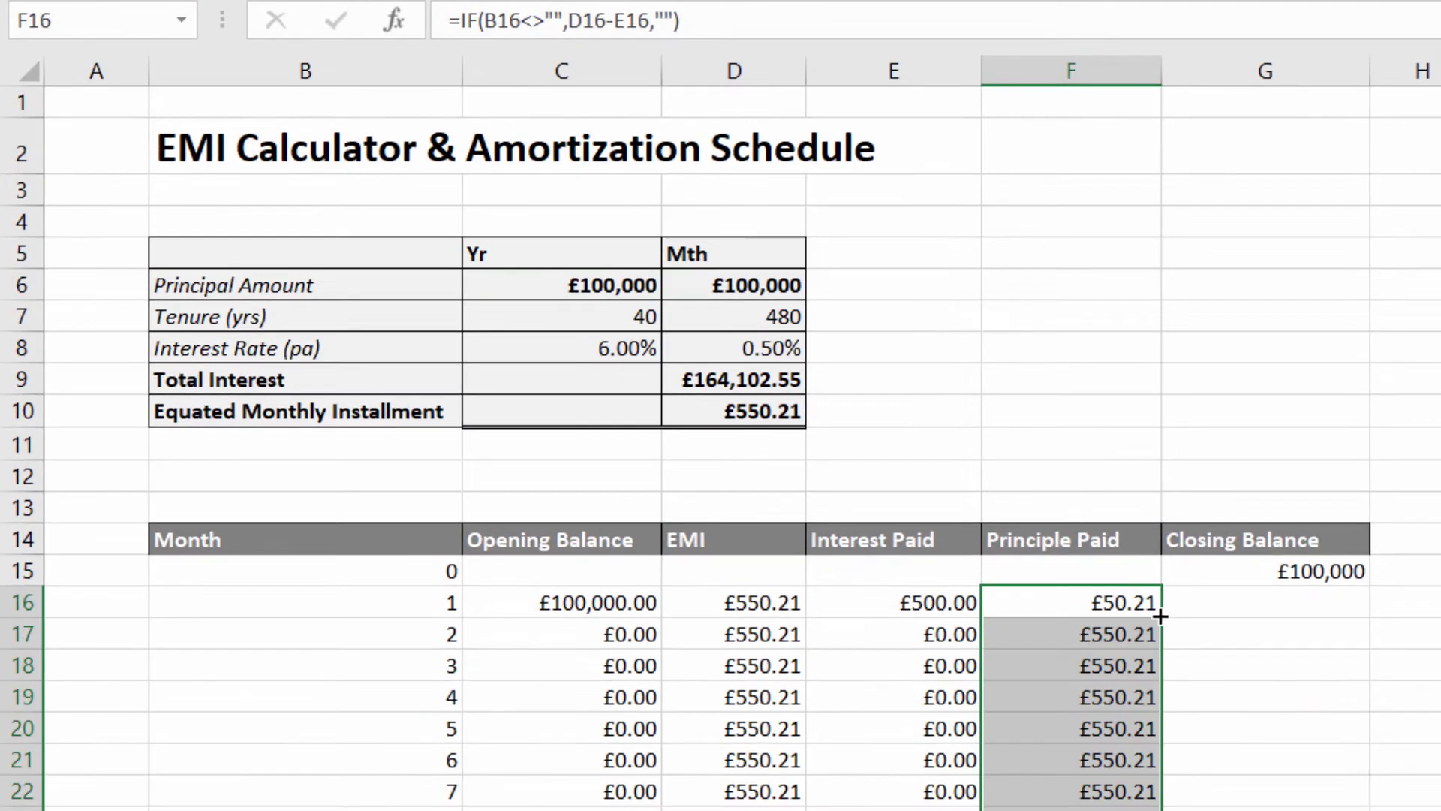
Step: Enter the formula =IF(B16<>"",C16-F16,"") in G16 to calculate the closing balance as opening balance minus principal paid
click(1266, 608)
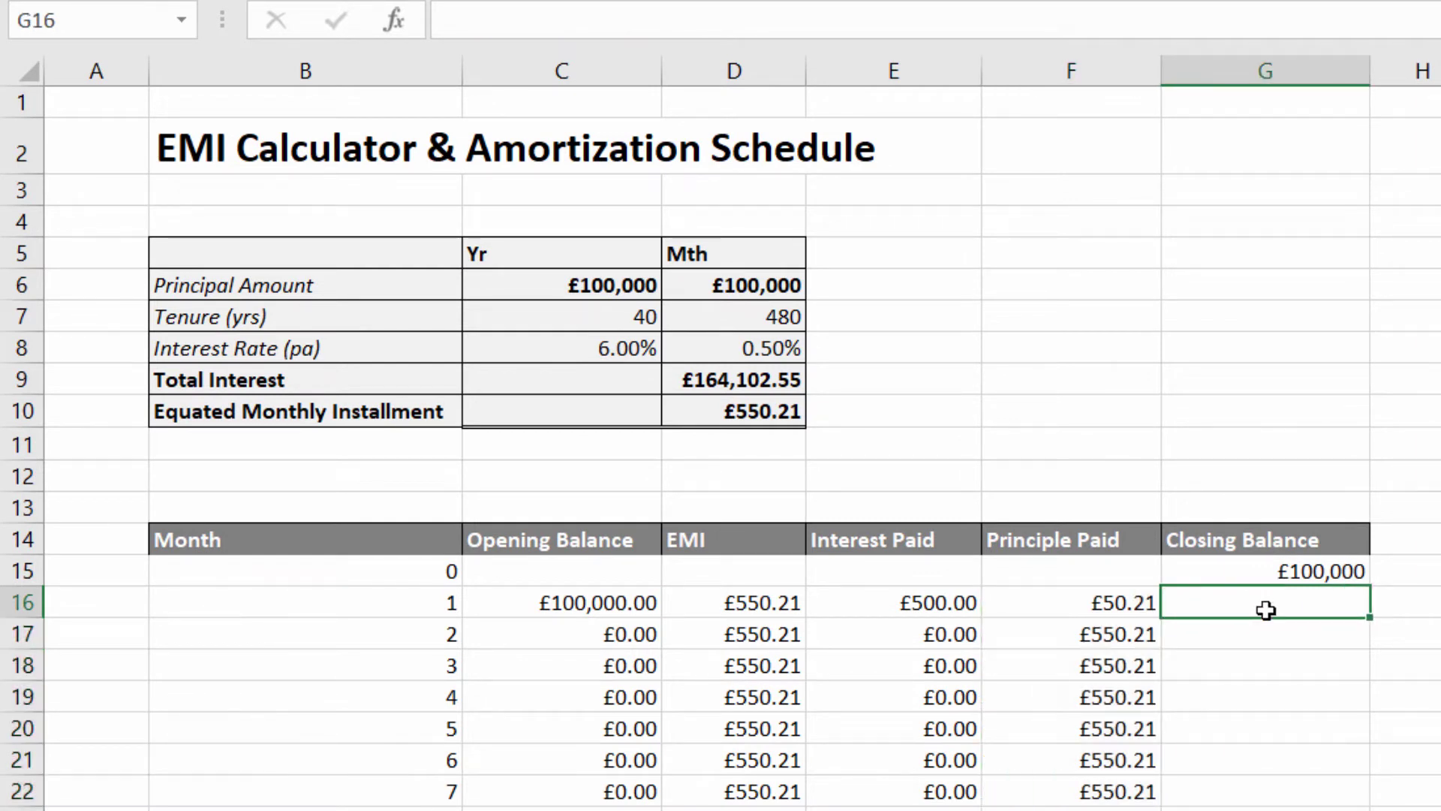
text(=if()
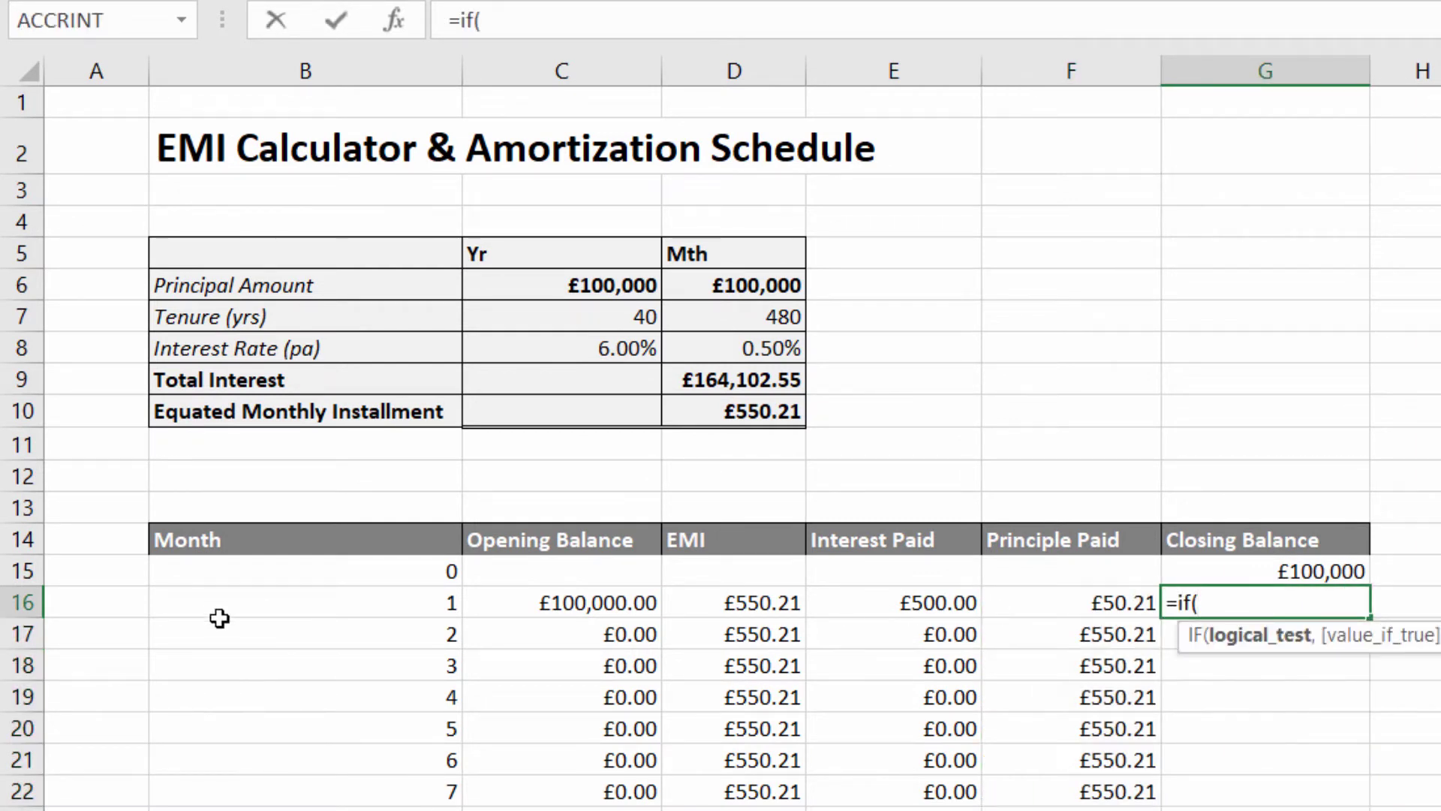
click(381, 610)
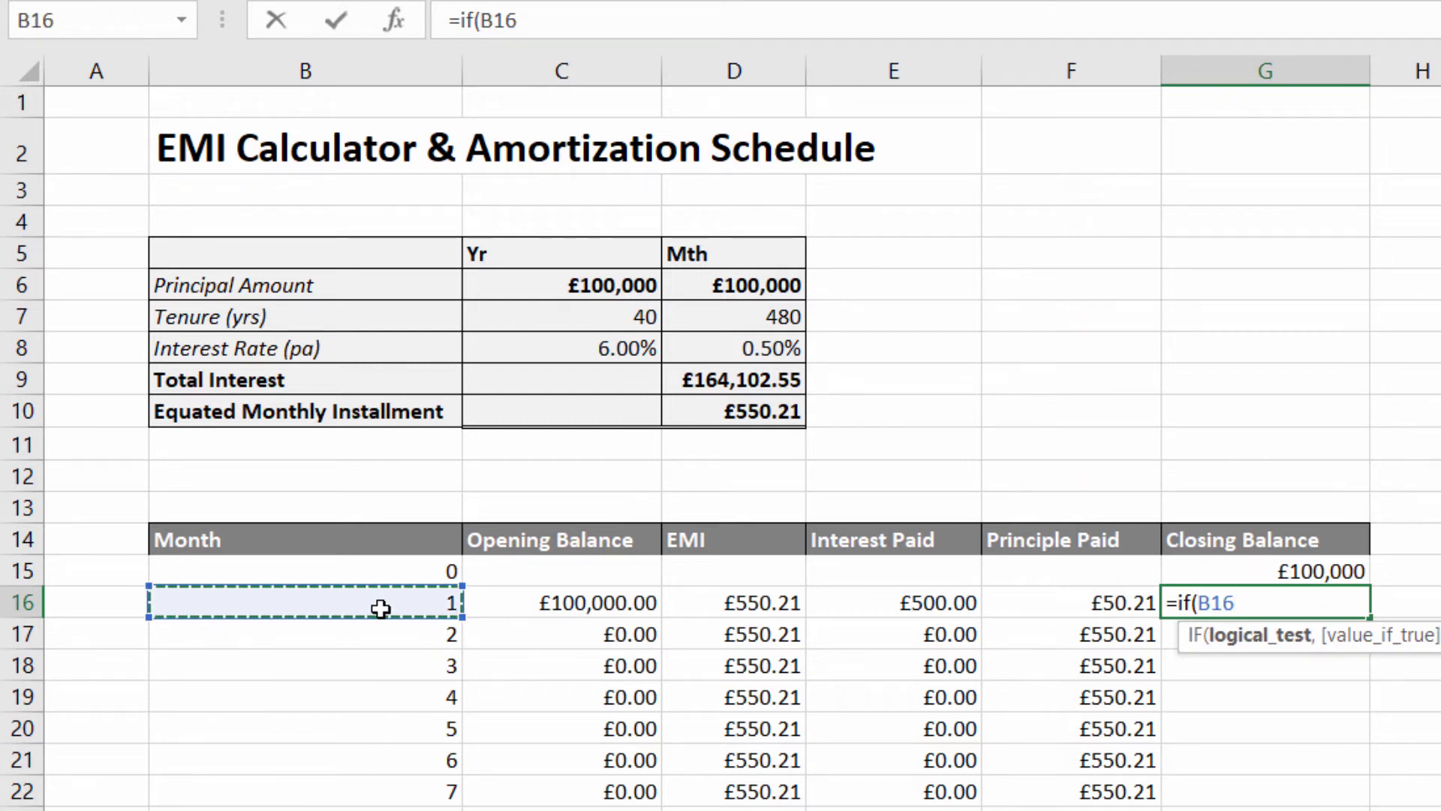
text(<>"",)
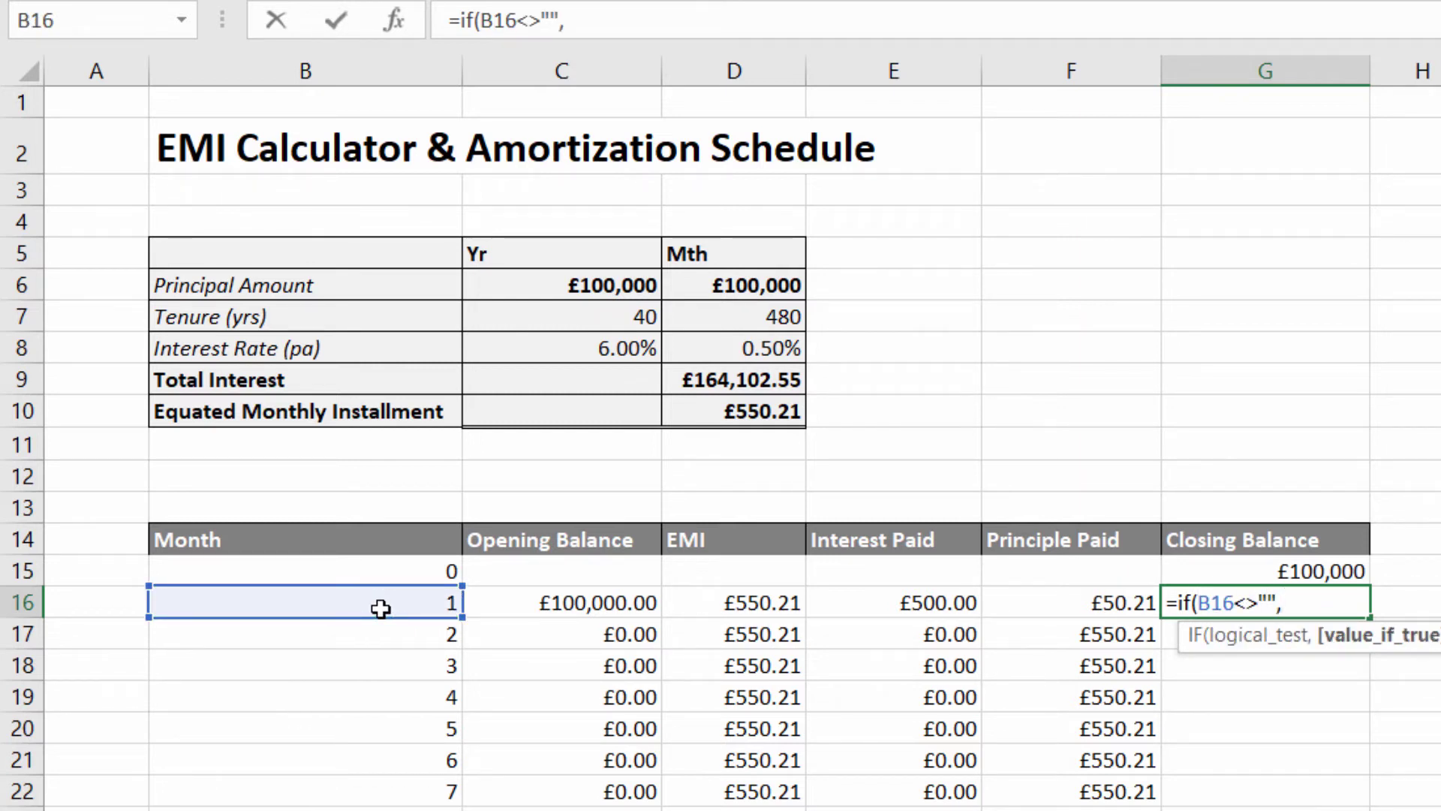
click(593, 602)
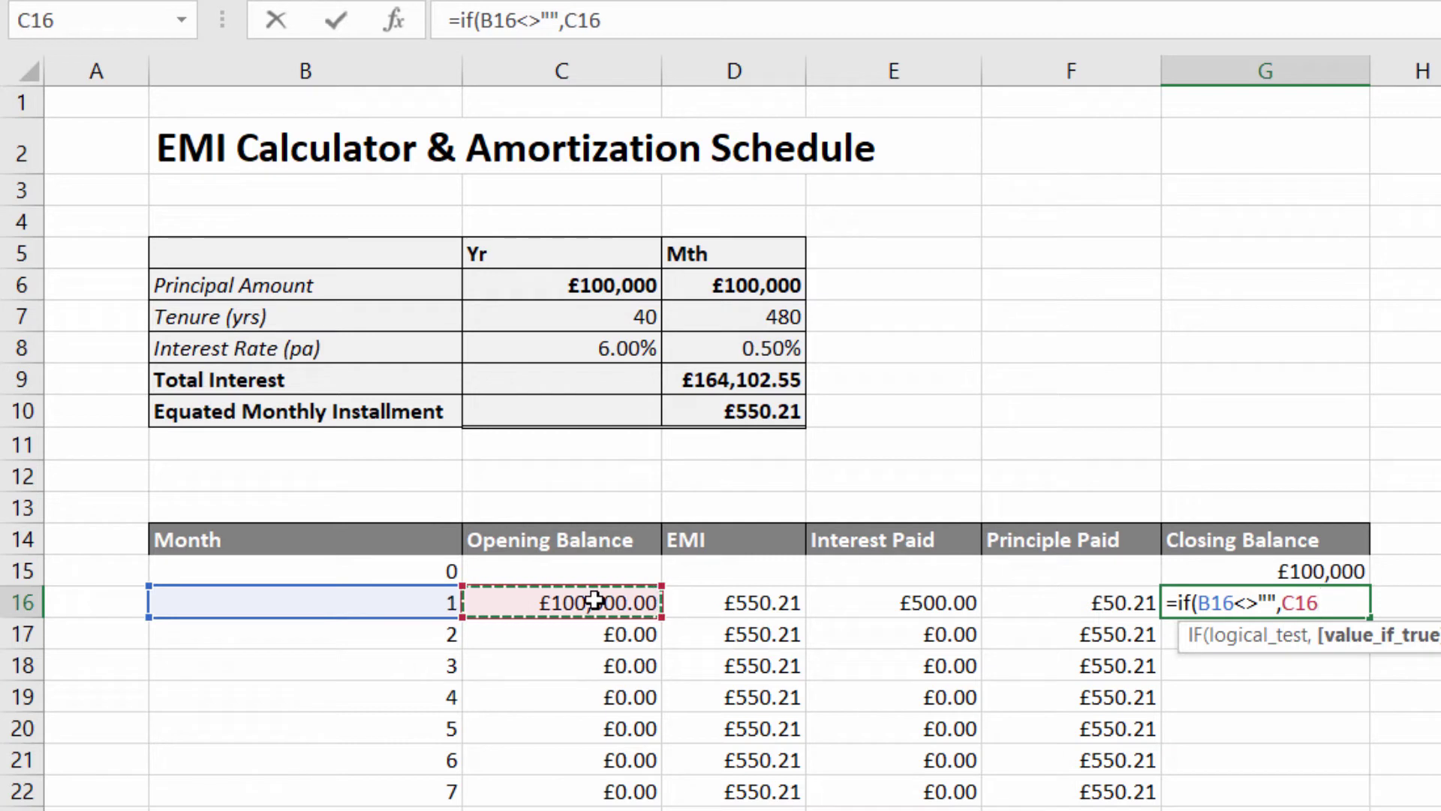
text(-)
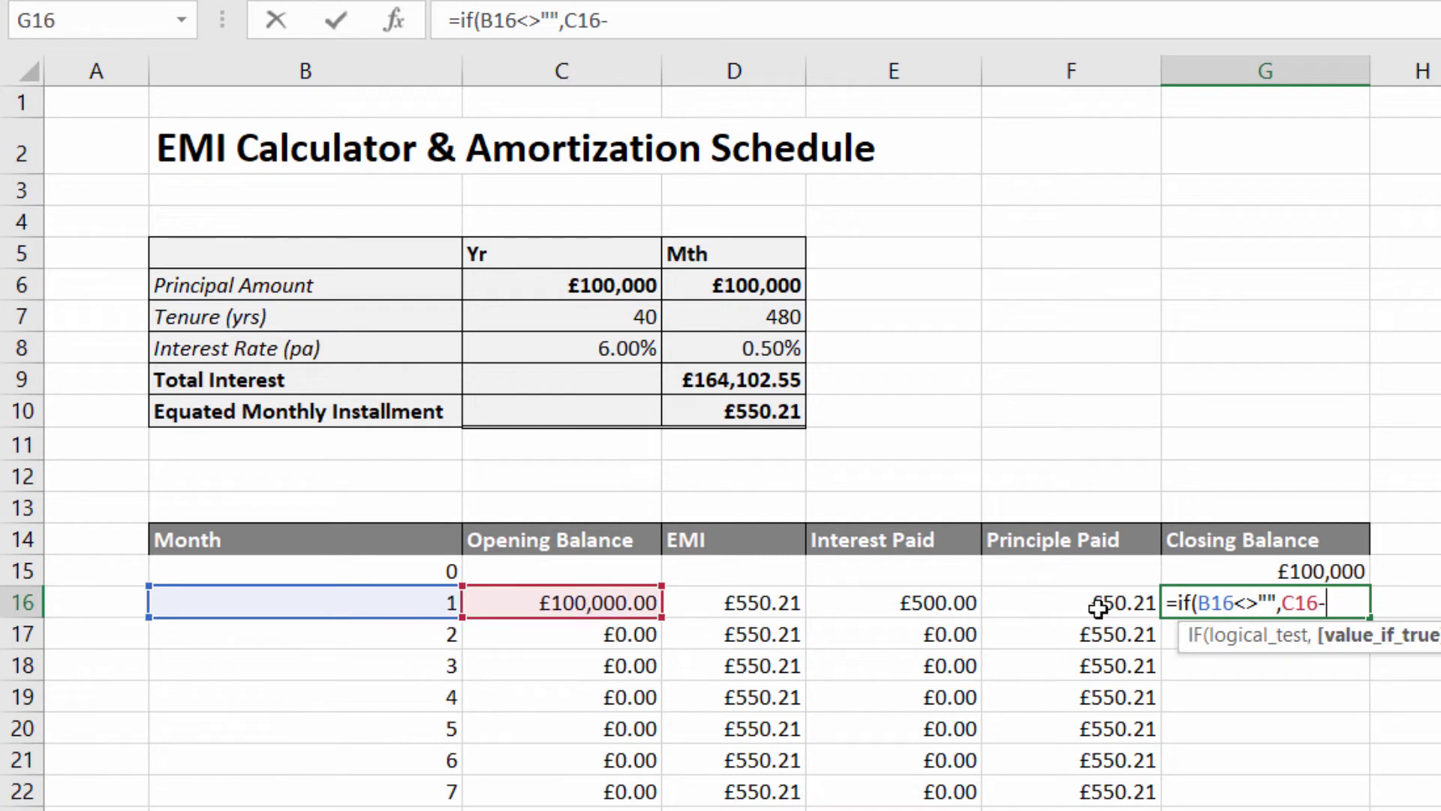
click(1099, 608)
text(,)
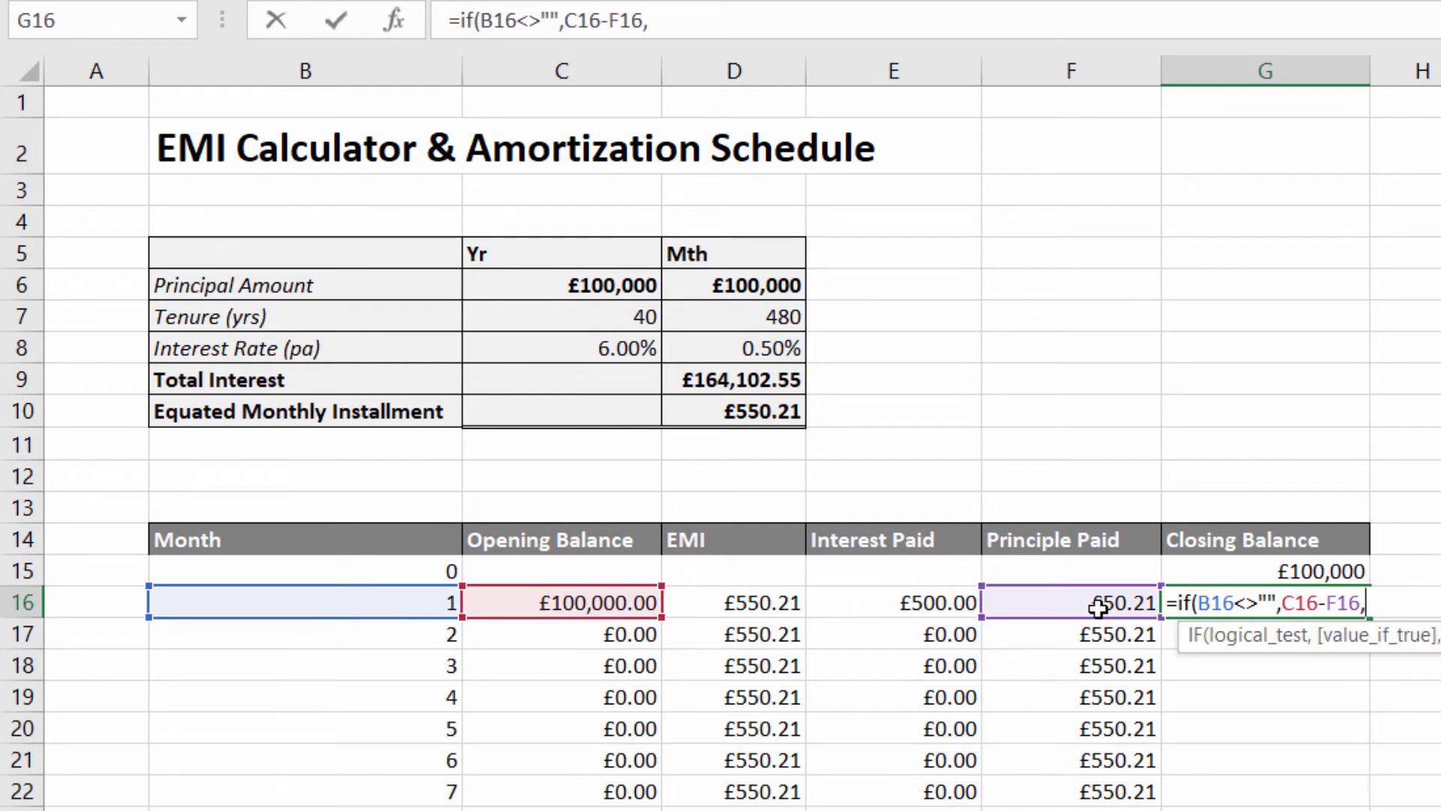
text(""))
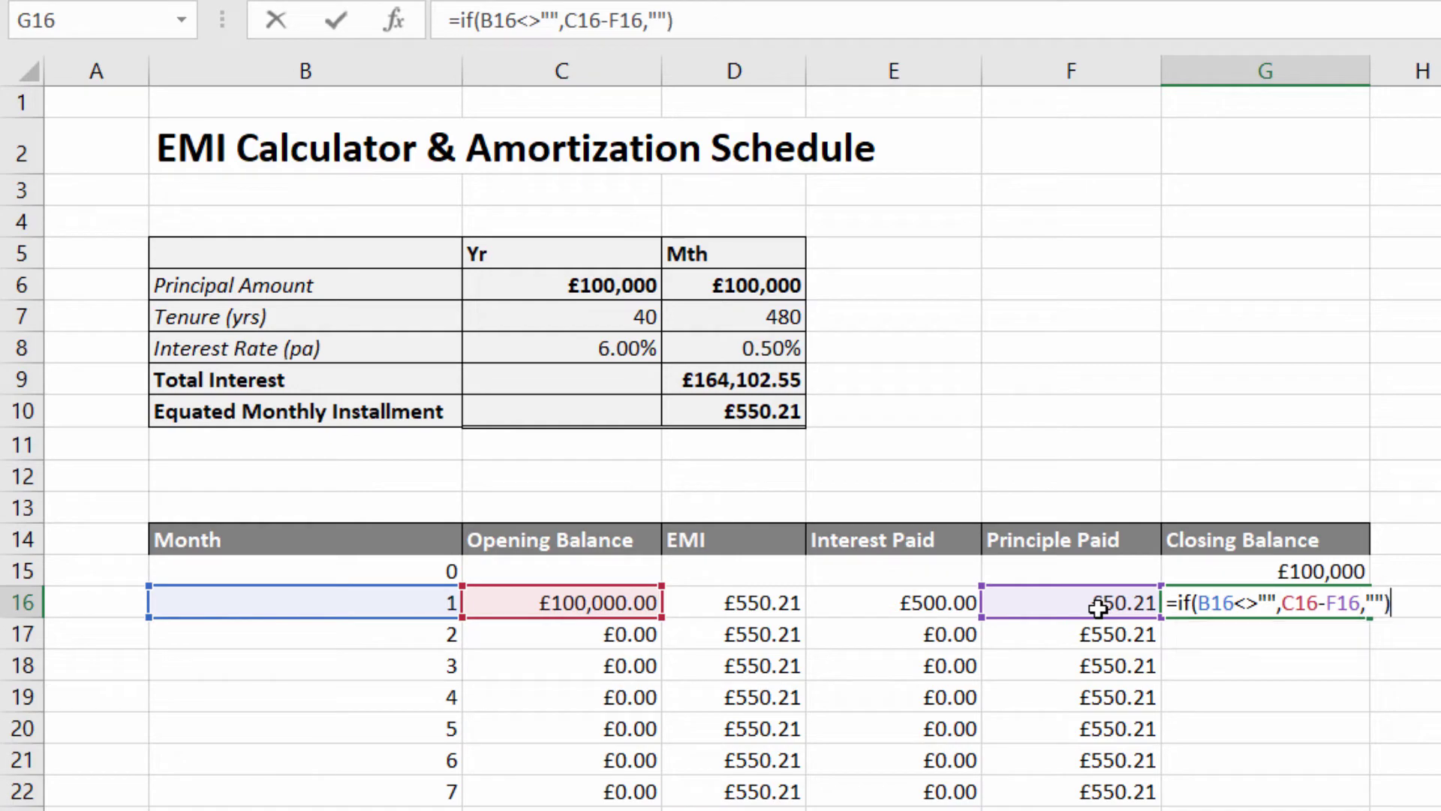
key(Return)
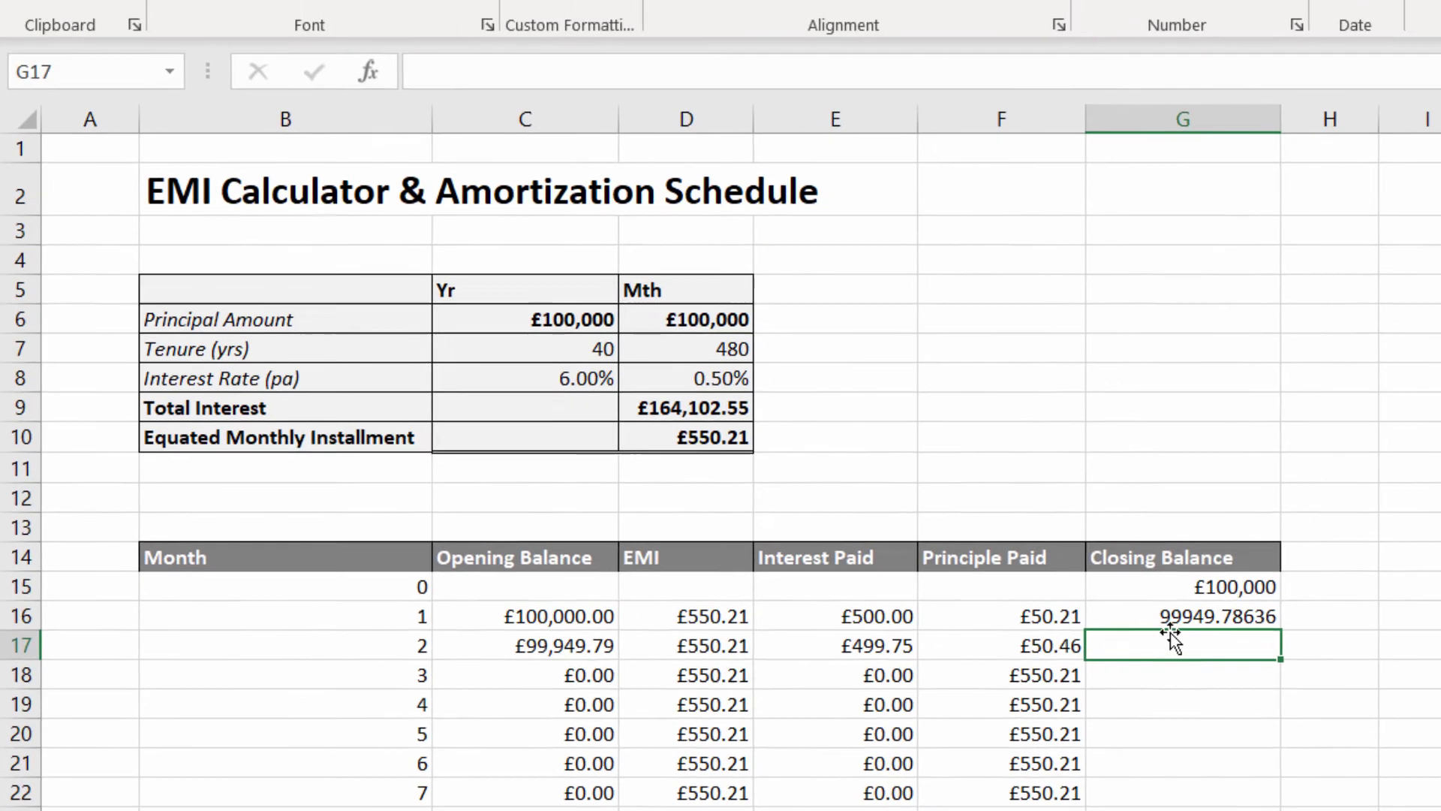
Step: Format G16 as pound currency with two decimals and fill its formula down the Closing Balance column
click(1173, 617)
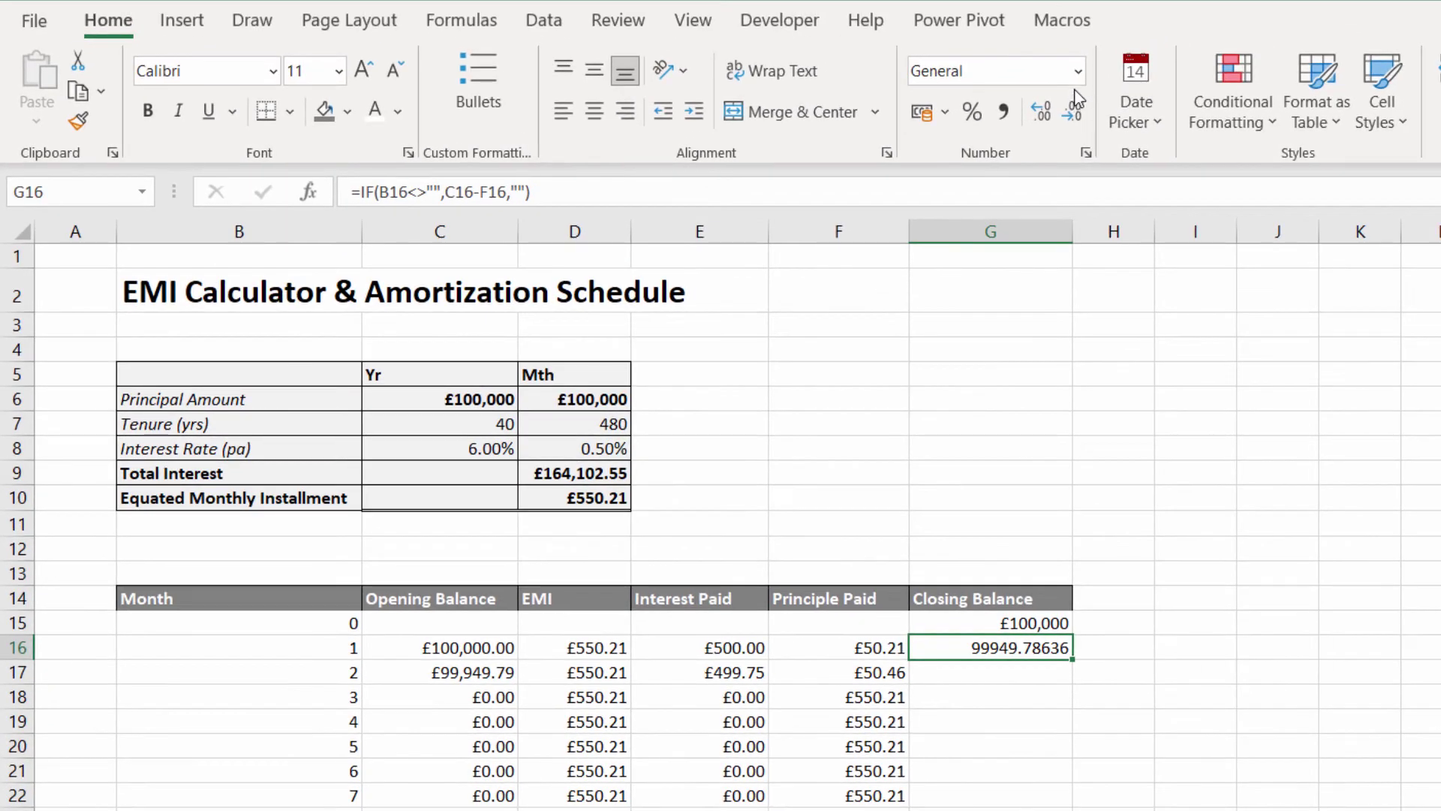
click(1078, 71)
click(1018, 241)
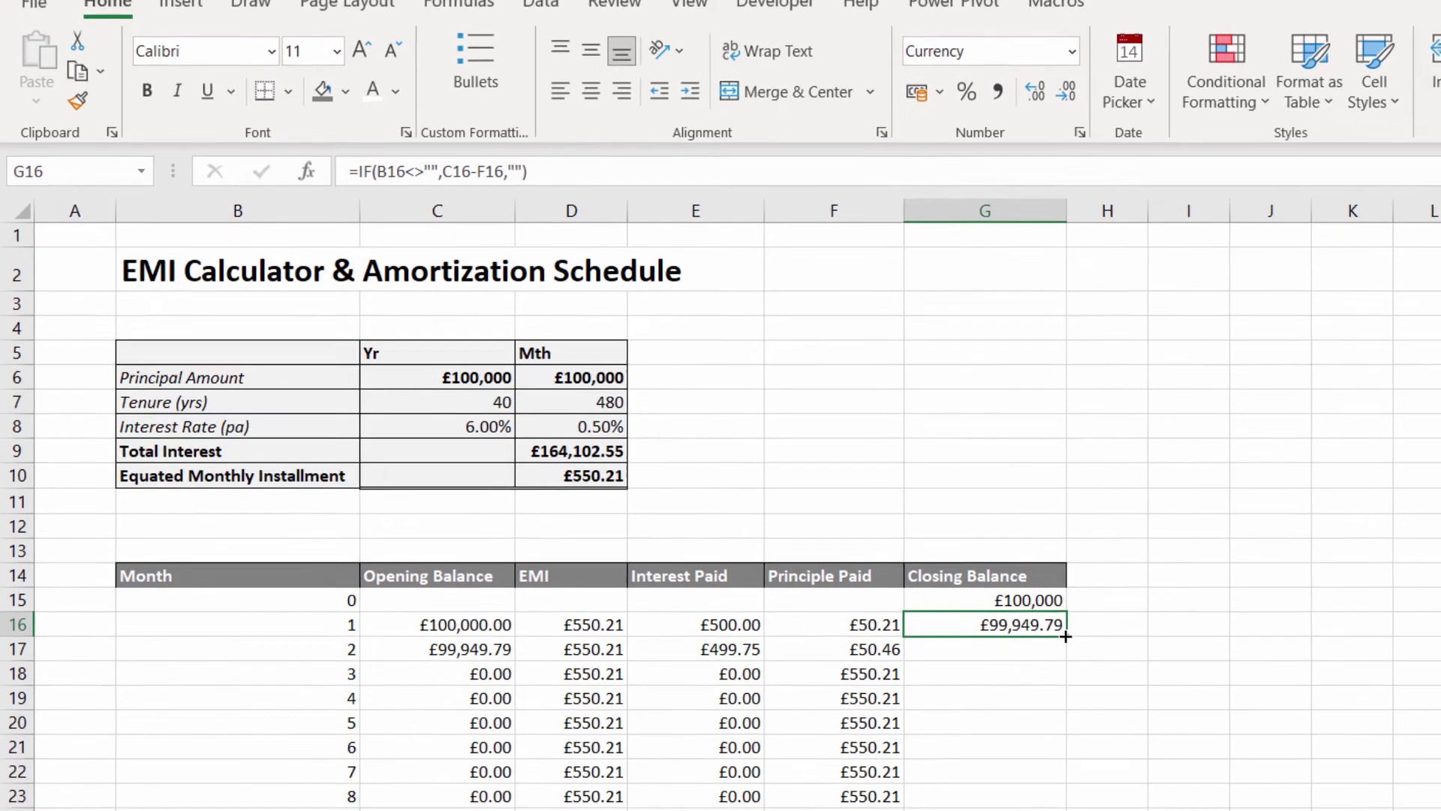
double_click(1066, 636)
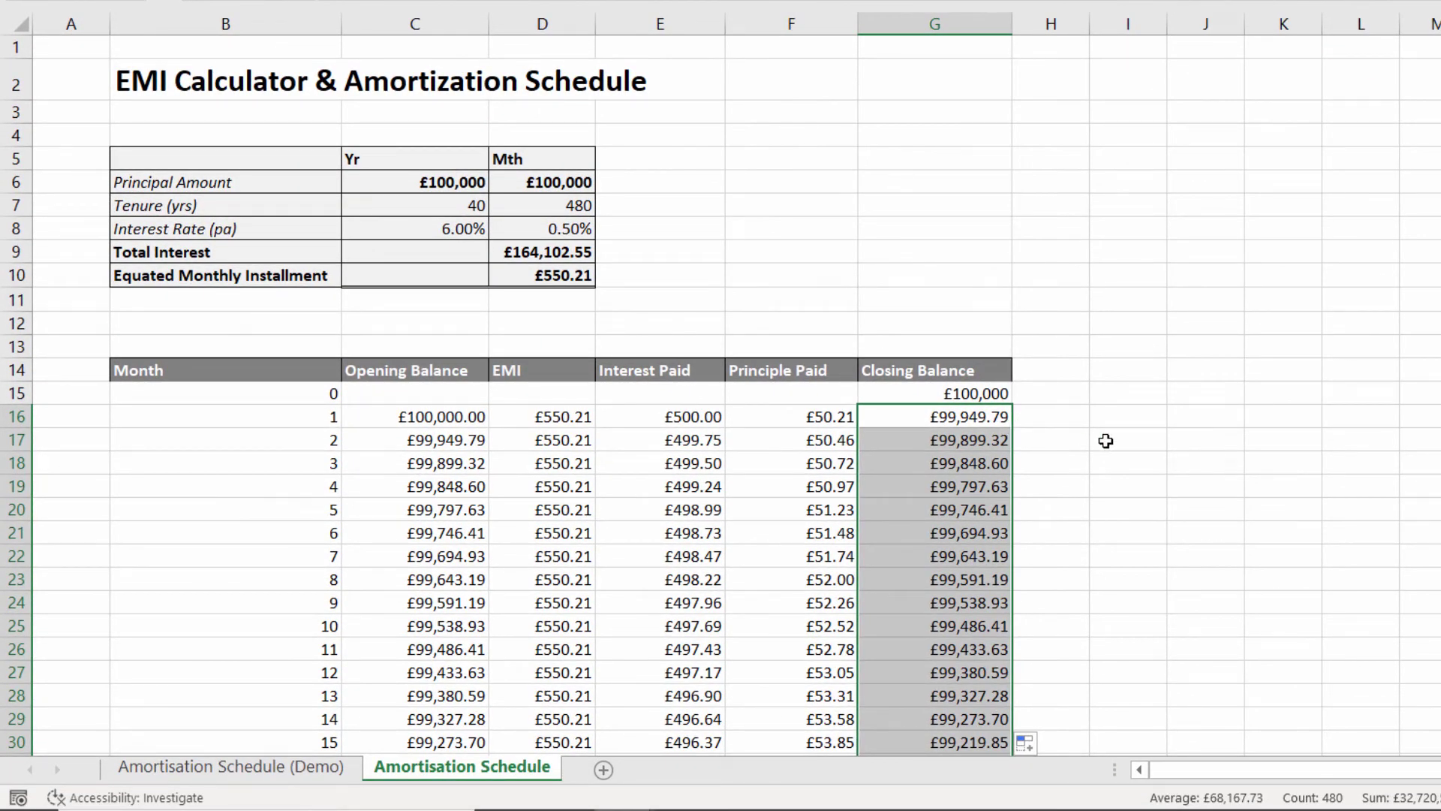
Step: Check the closing balance in the schedule's last row and look at the finished formatting on the Amortisation Schedule (Demo) sheet
scroll(1106, 441, down, 16)
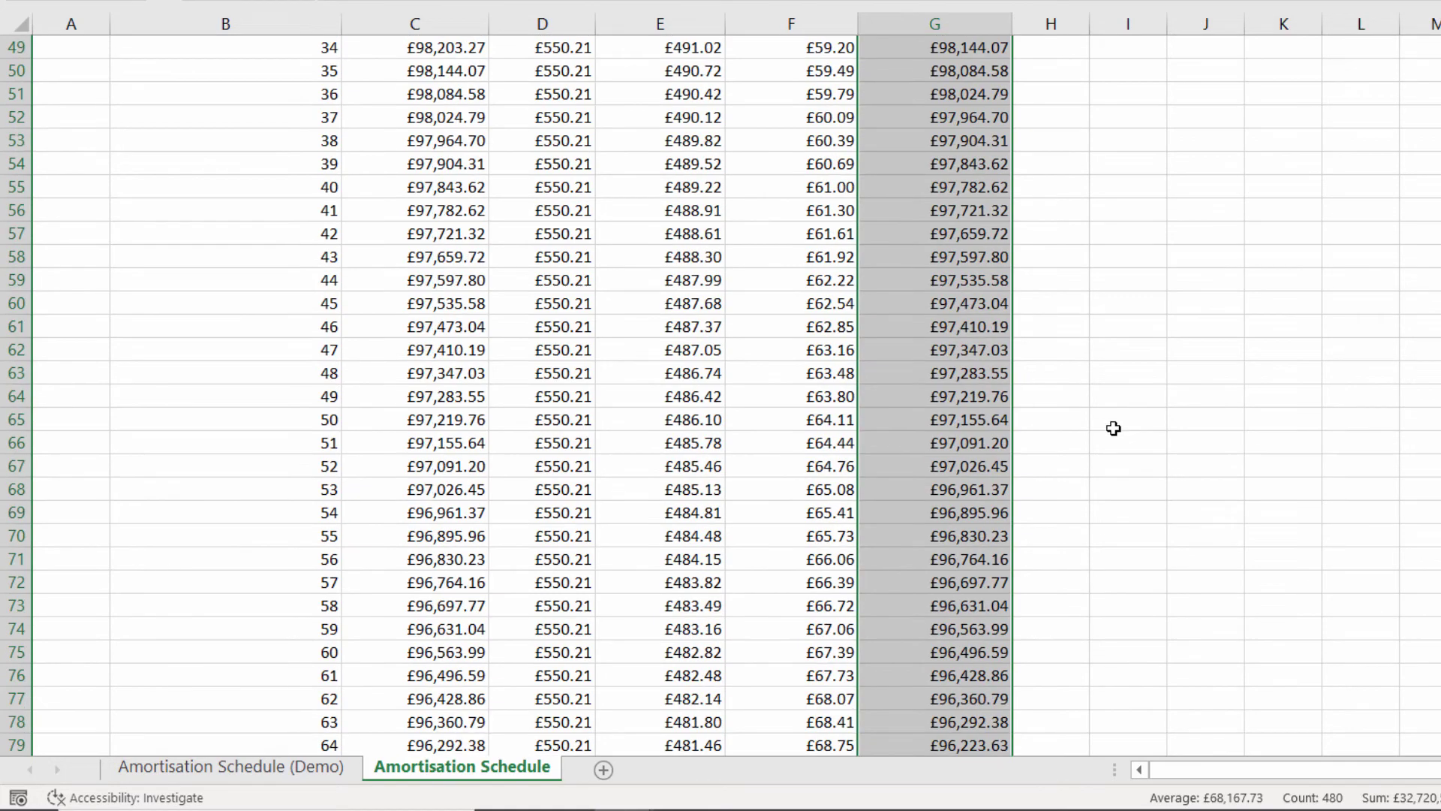
click(983, 420)
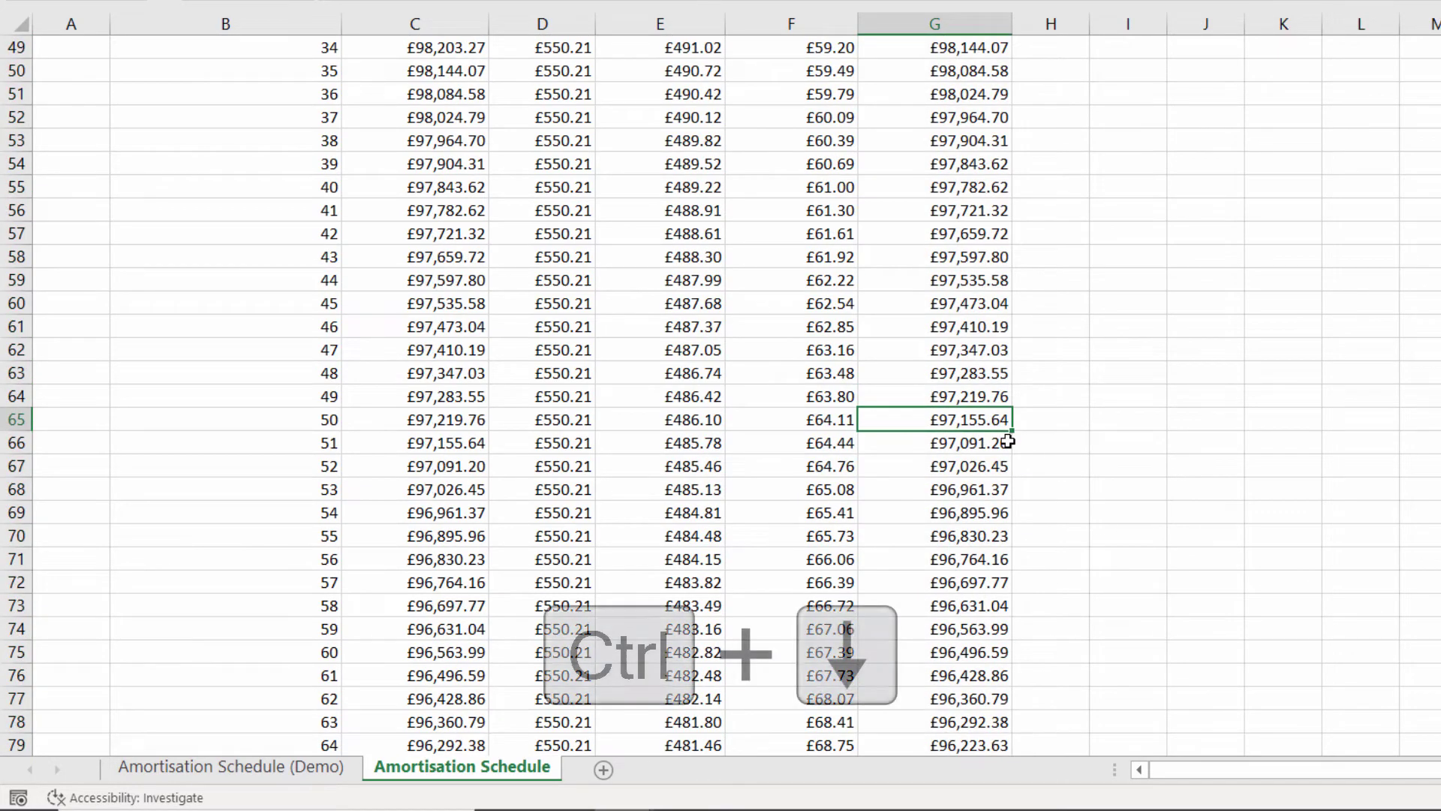
key(ctrl+Down)
scroll(992, 485, down, 2)
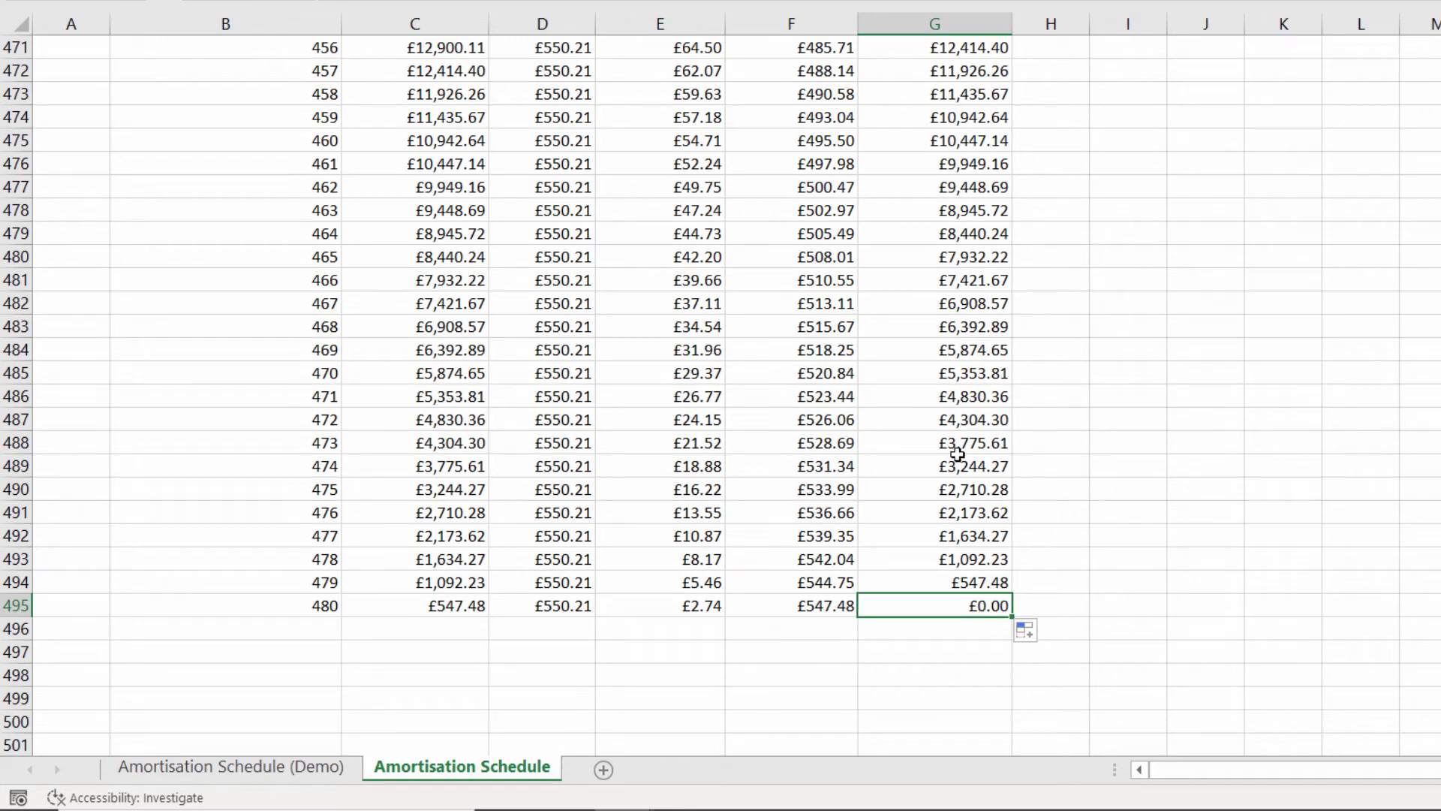
key(ctrl+Up)
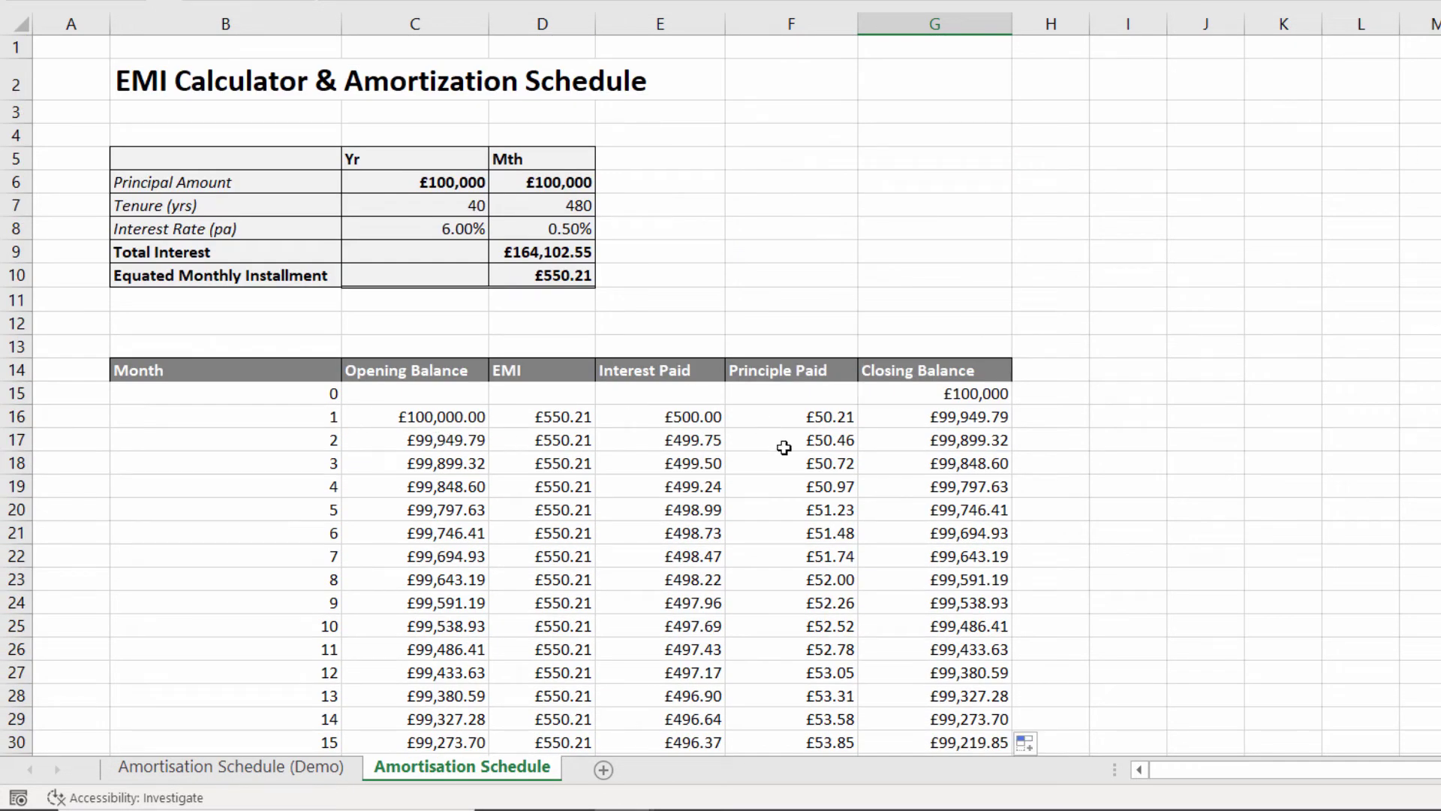
click(314, 765)
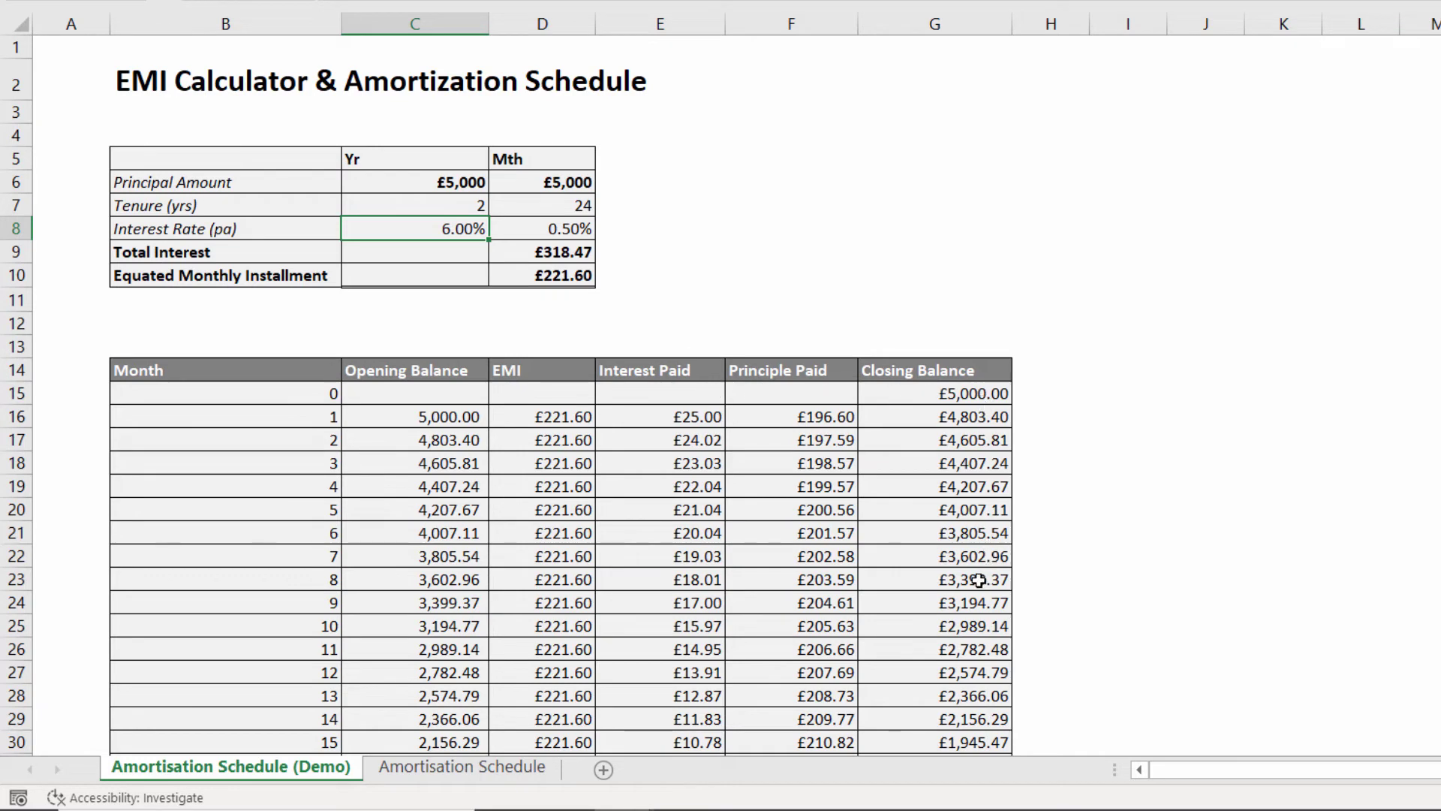
click(407, 773)
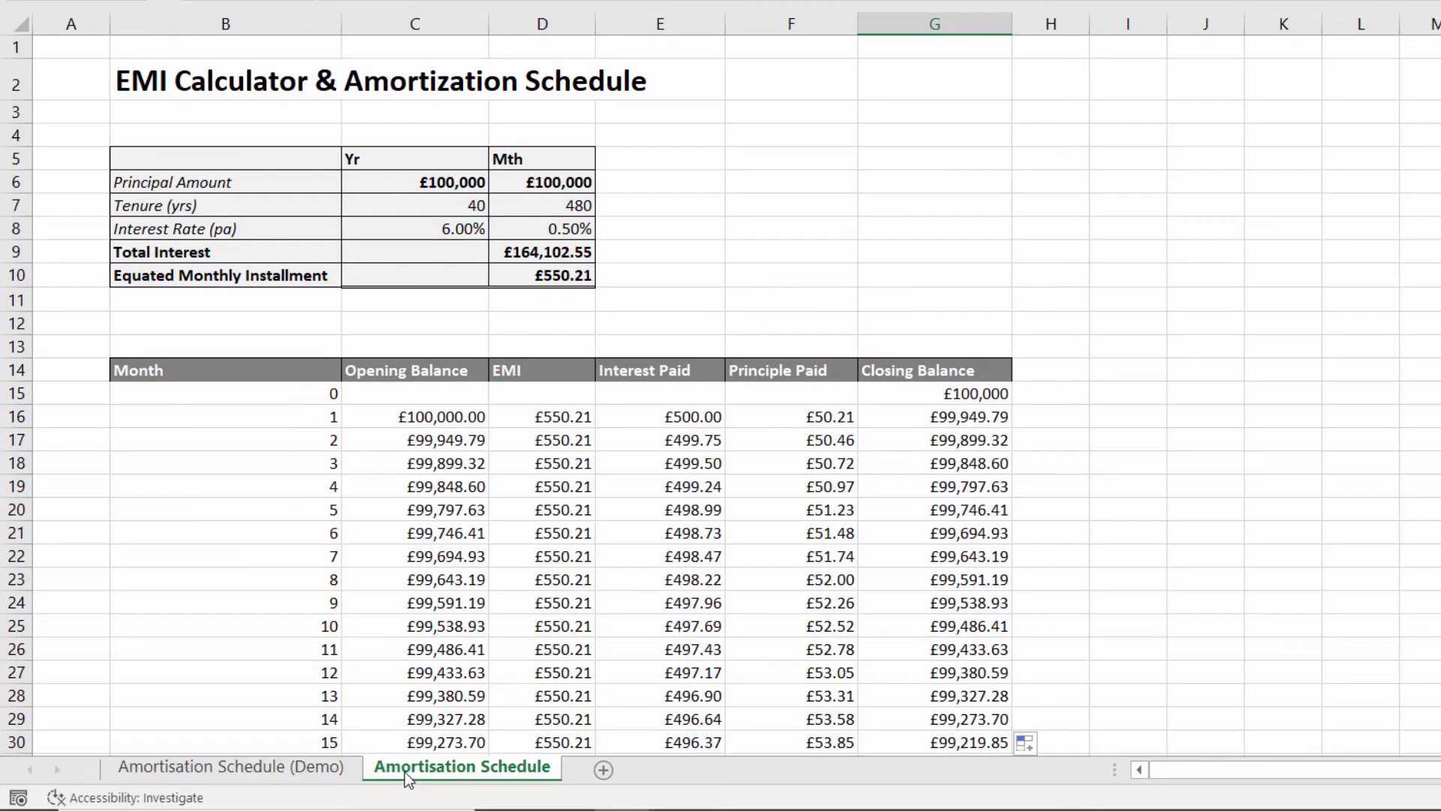
Step: Select the schedule from B15:G15 down to its last row and start a conditional formatting rule that uses a formula
drag(283, 393, 666, 392)
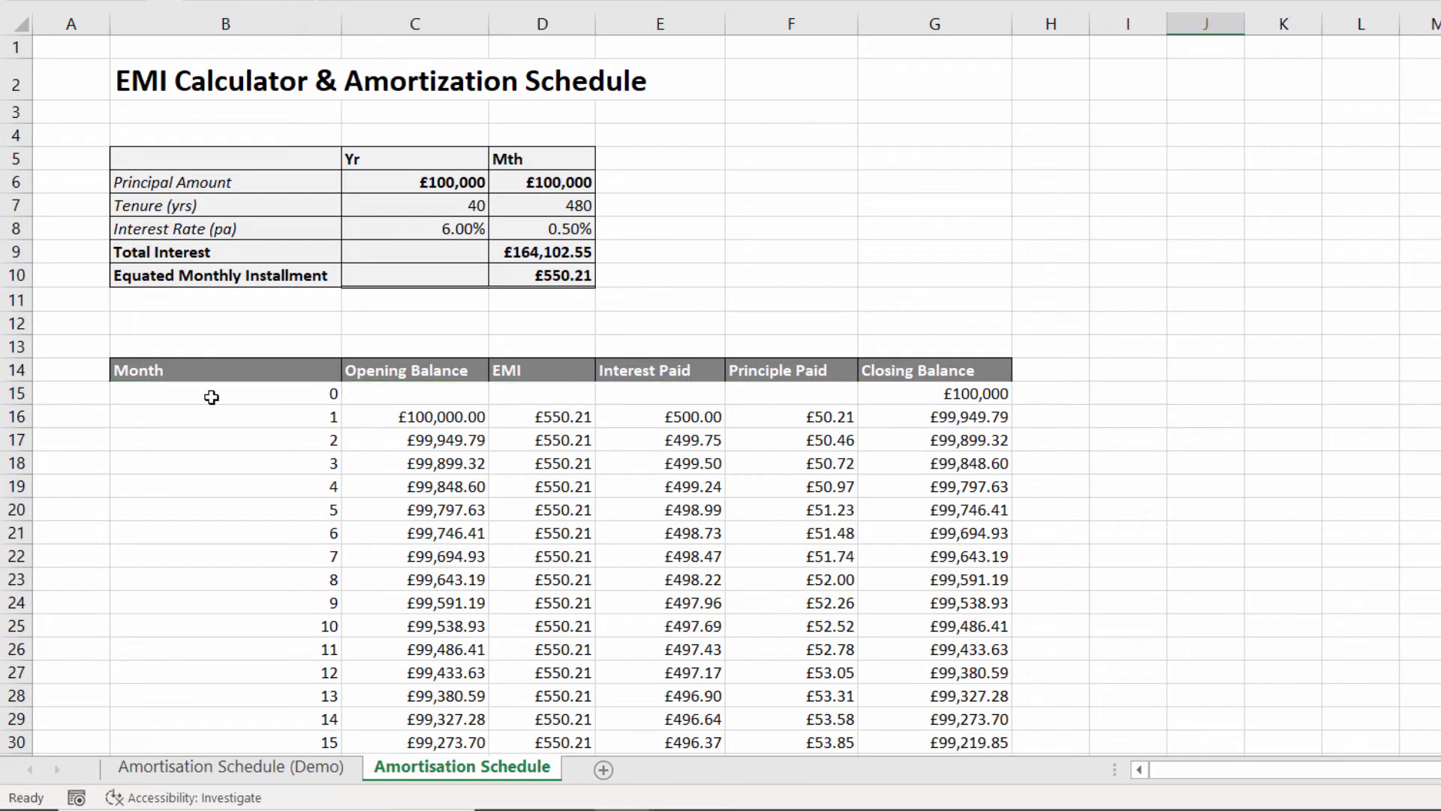
drag(212, 398, 965, 394)
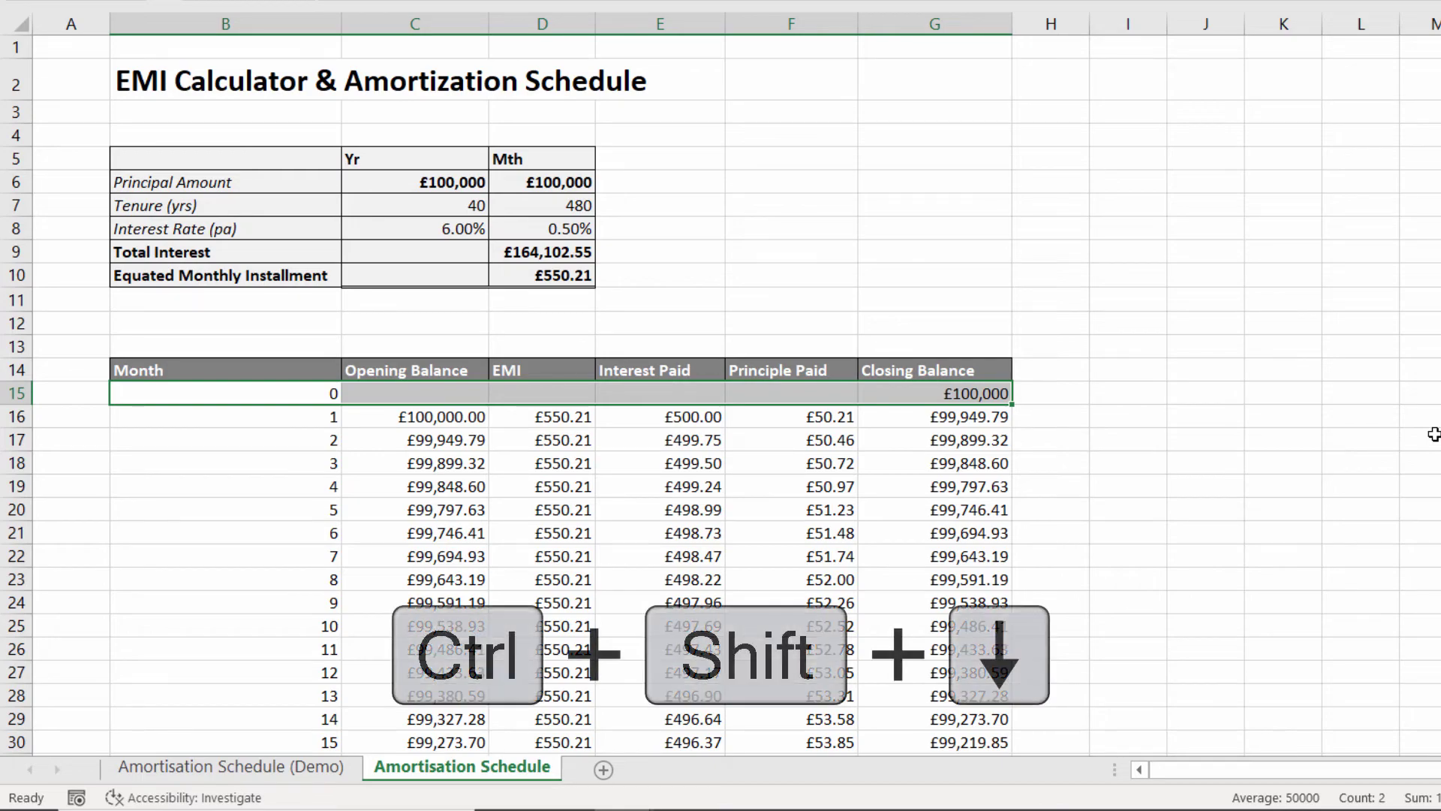
key(ctrl+shift+Down)
key(ctrl+BackSpace)
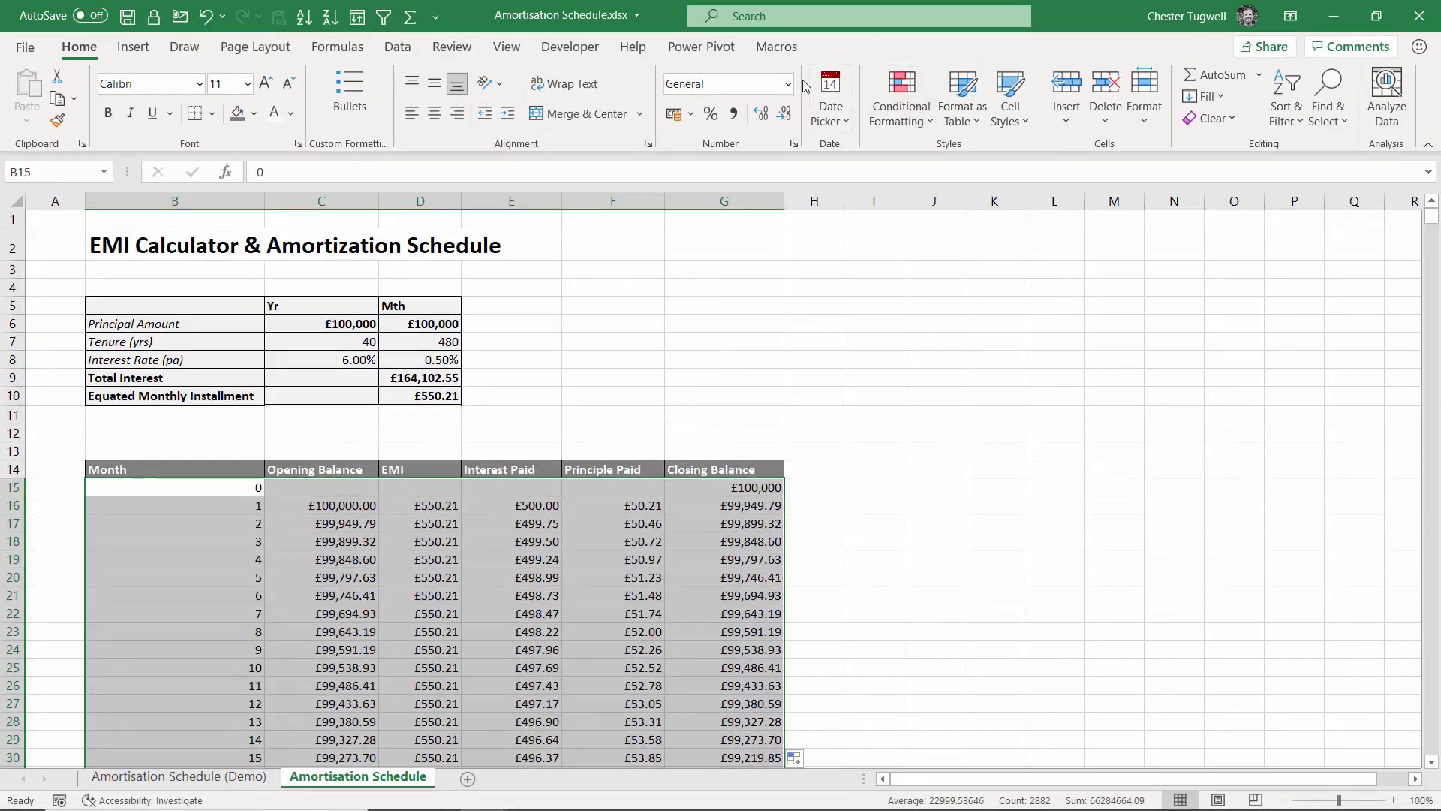
click(922, 120)
click(929, 373)
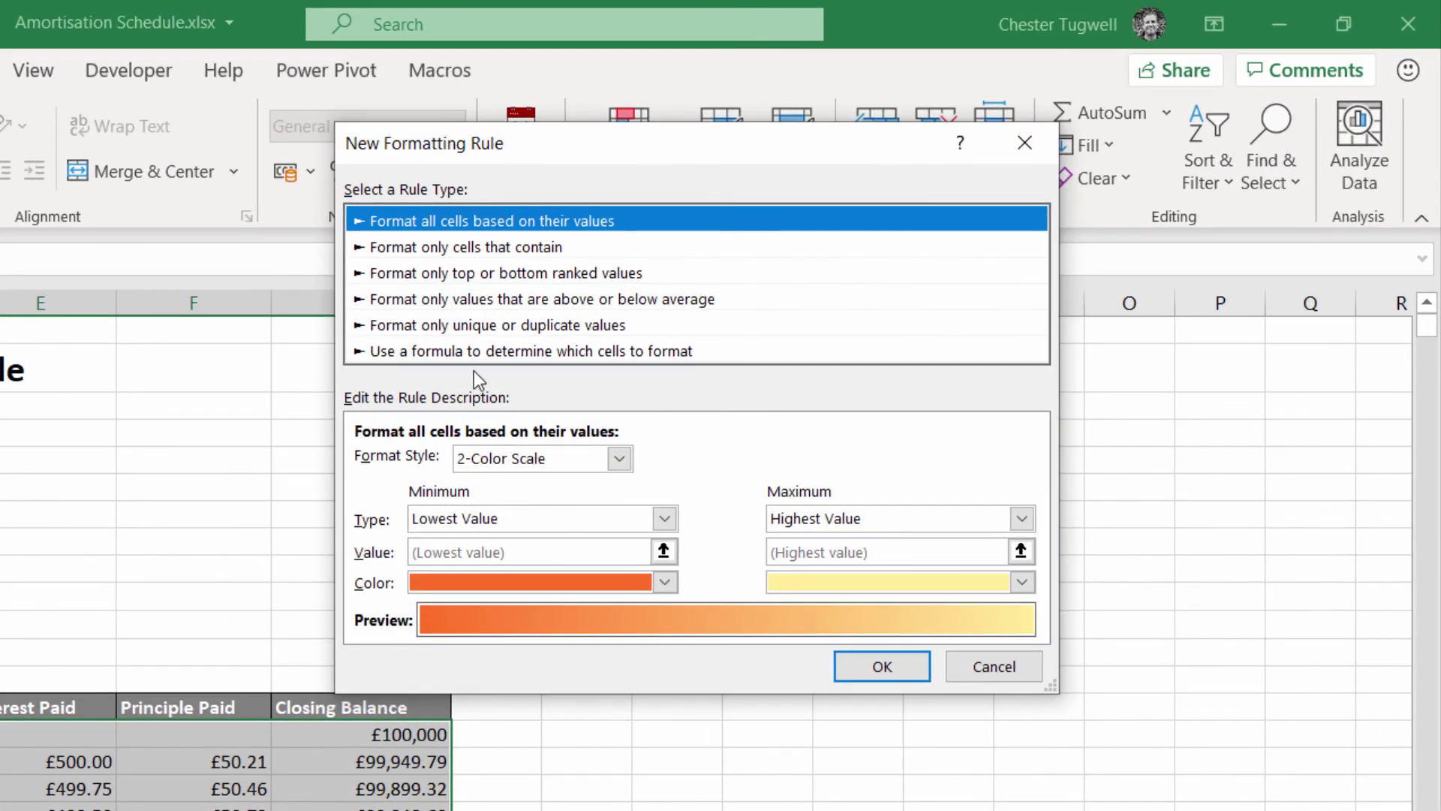
click(463, 353)
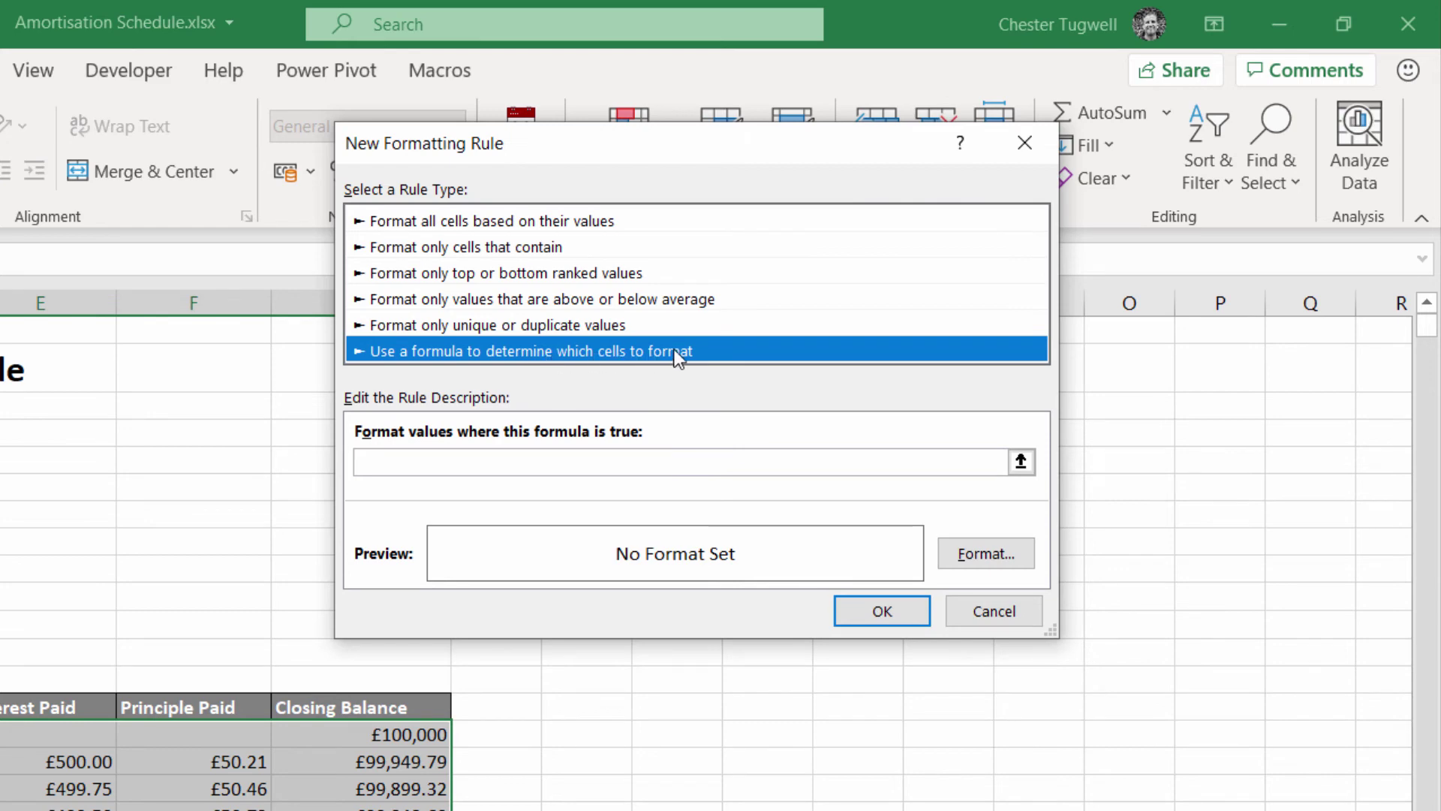
Step: Set the rule's formula to =$B15<>"" so that only the column reference is absolute
click(405, 462)
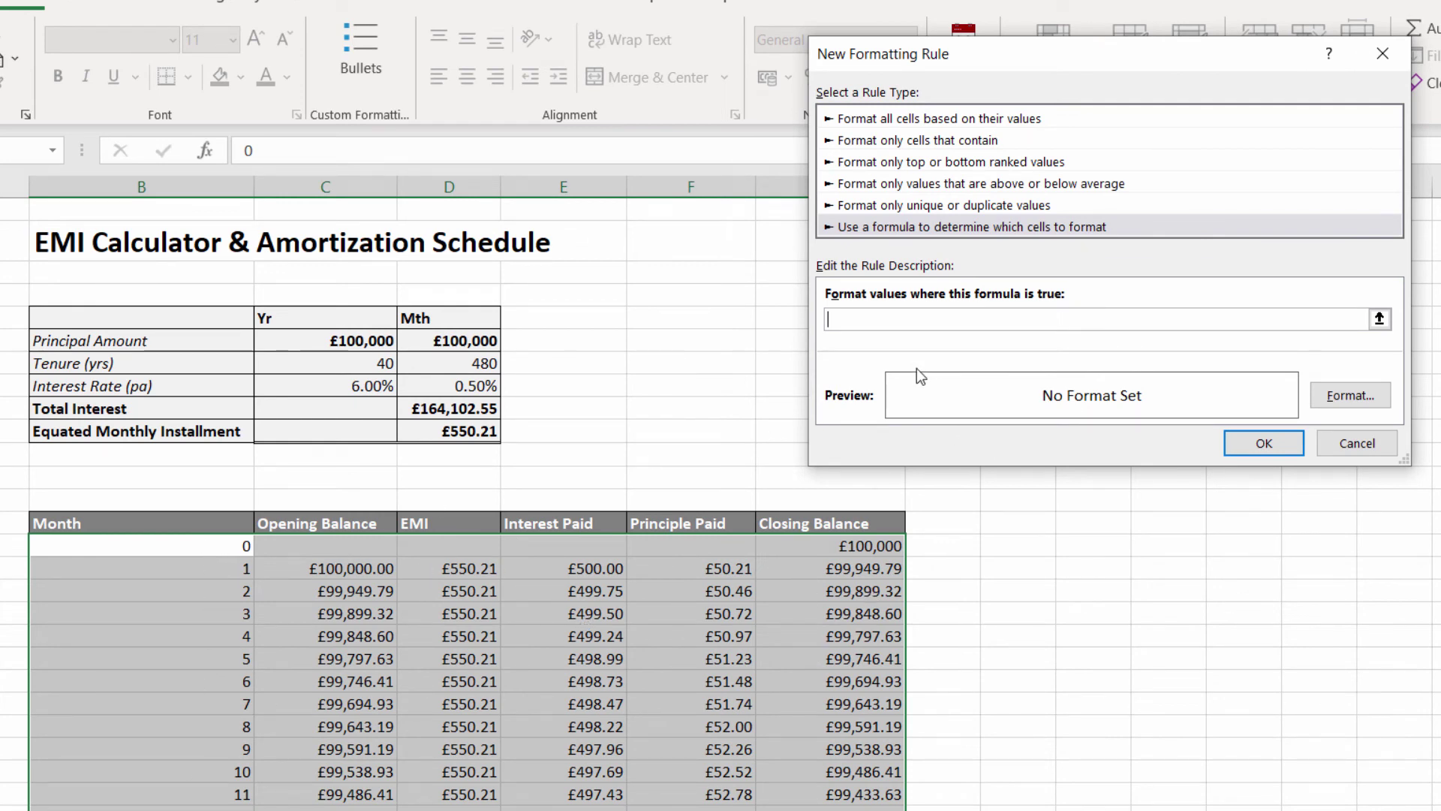
text(=)
click(201, 542)
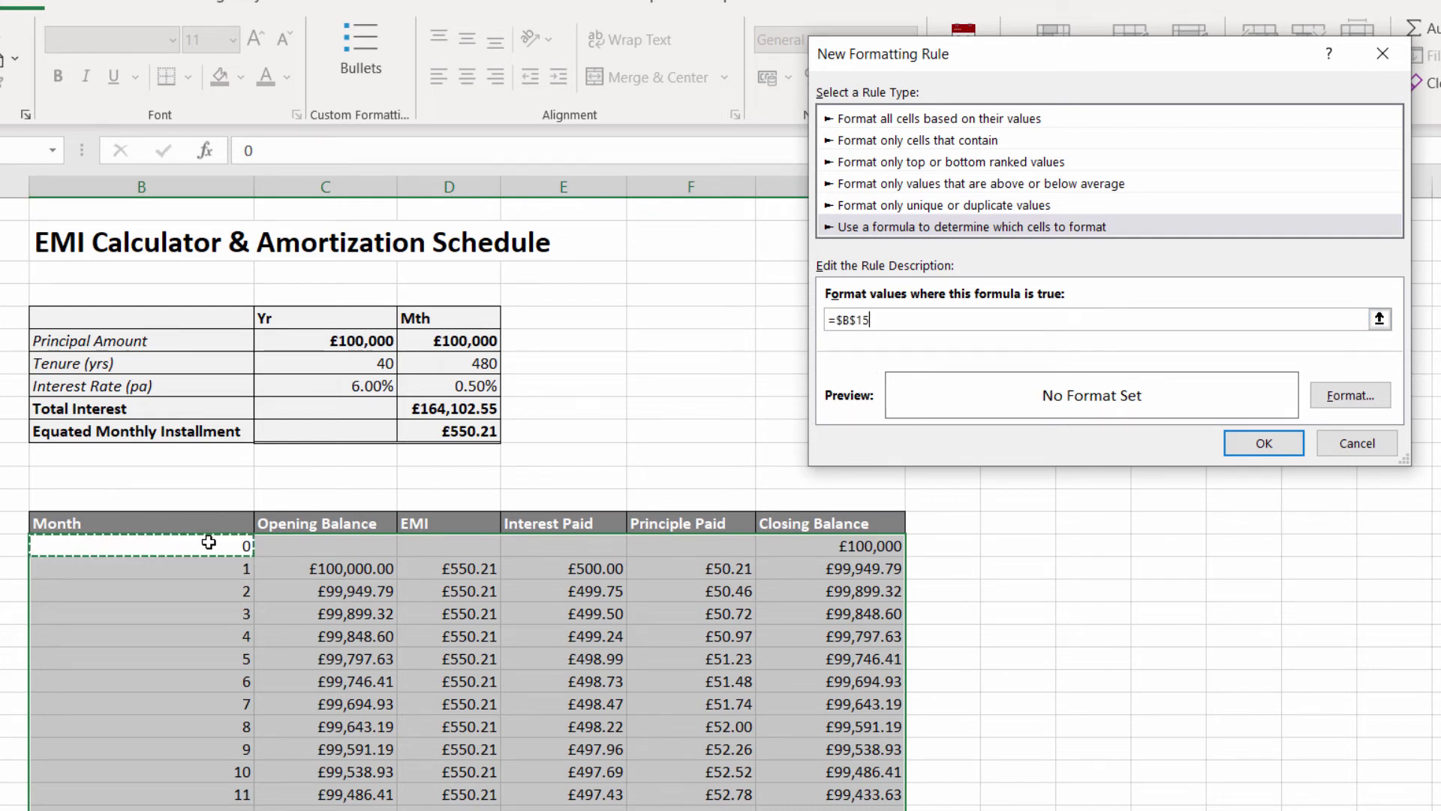
text(<>)
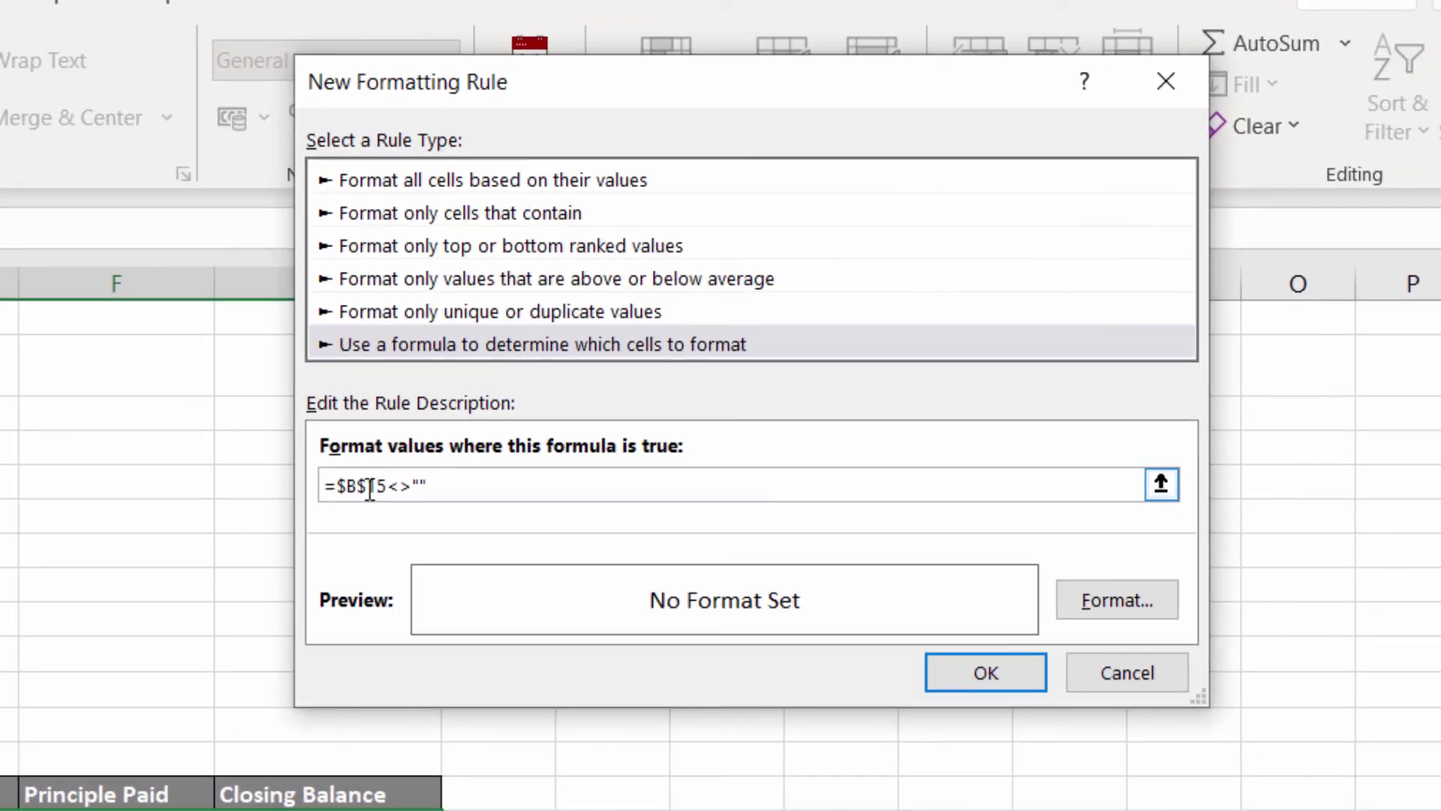
click(370, 486)
key(BackSpace)
Step: Give the rule an outline border and a very light grey fill, and apply it to the selected schedule rows
click(1088, 610)
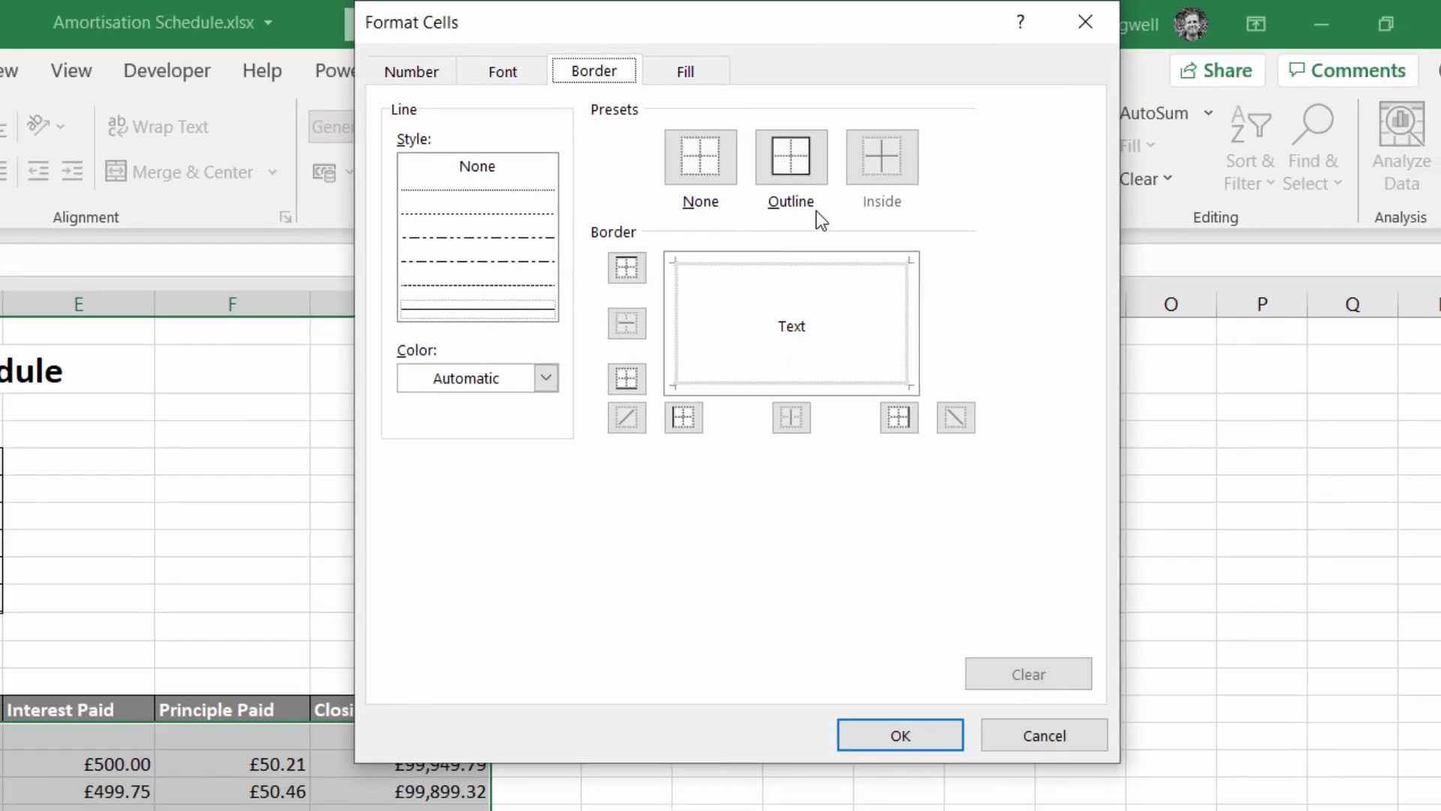
click(812, 169)
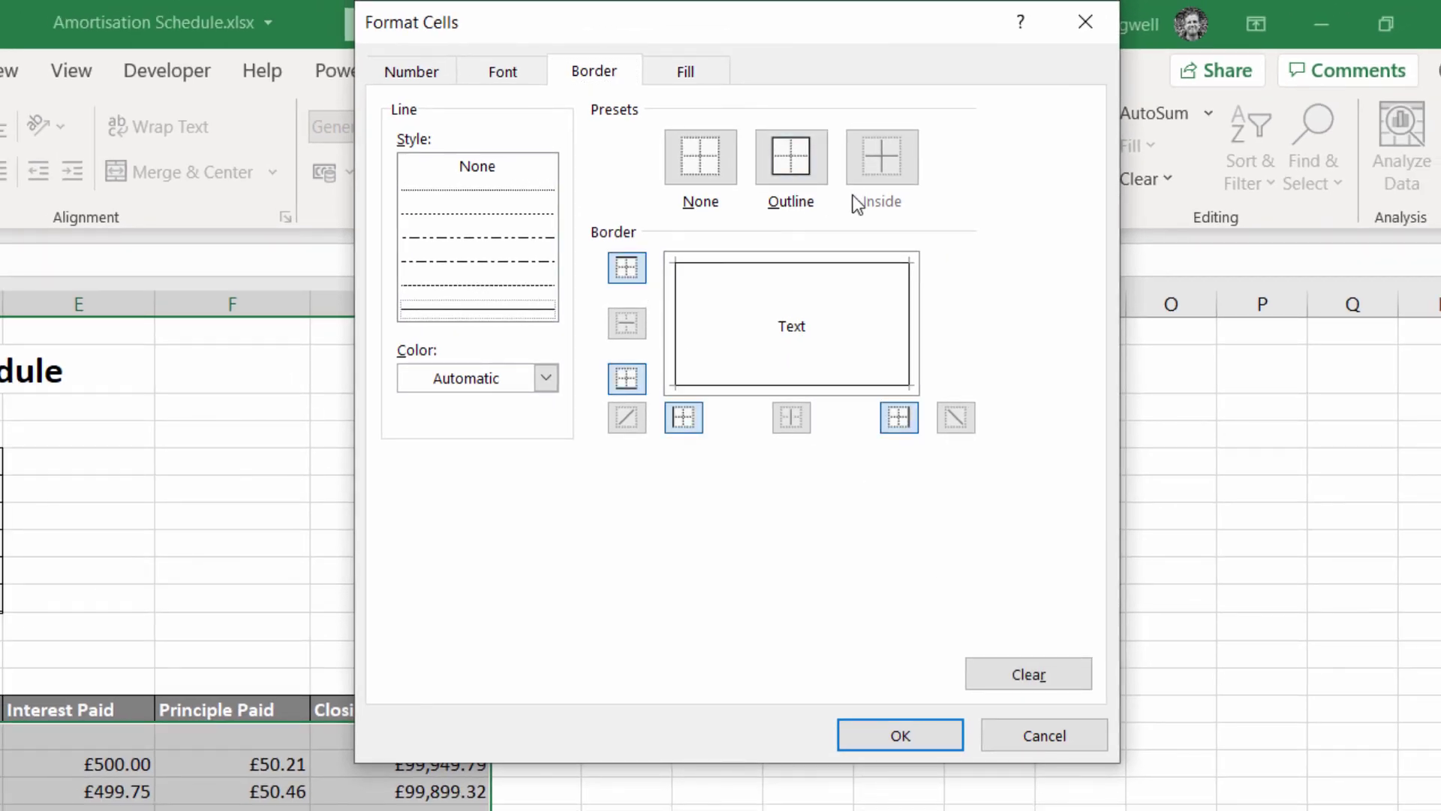
click(706, 72)
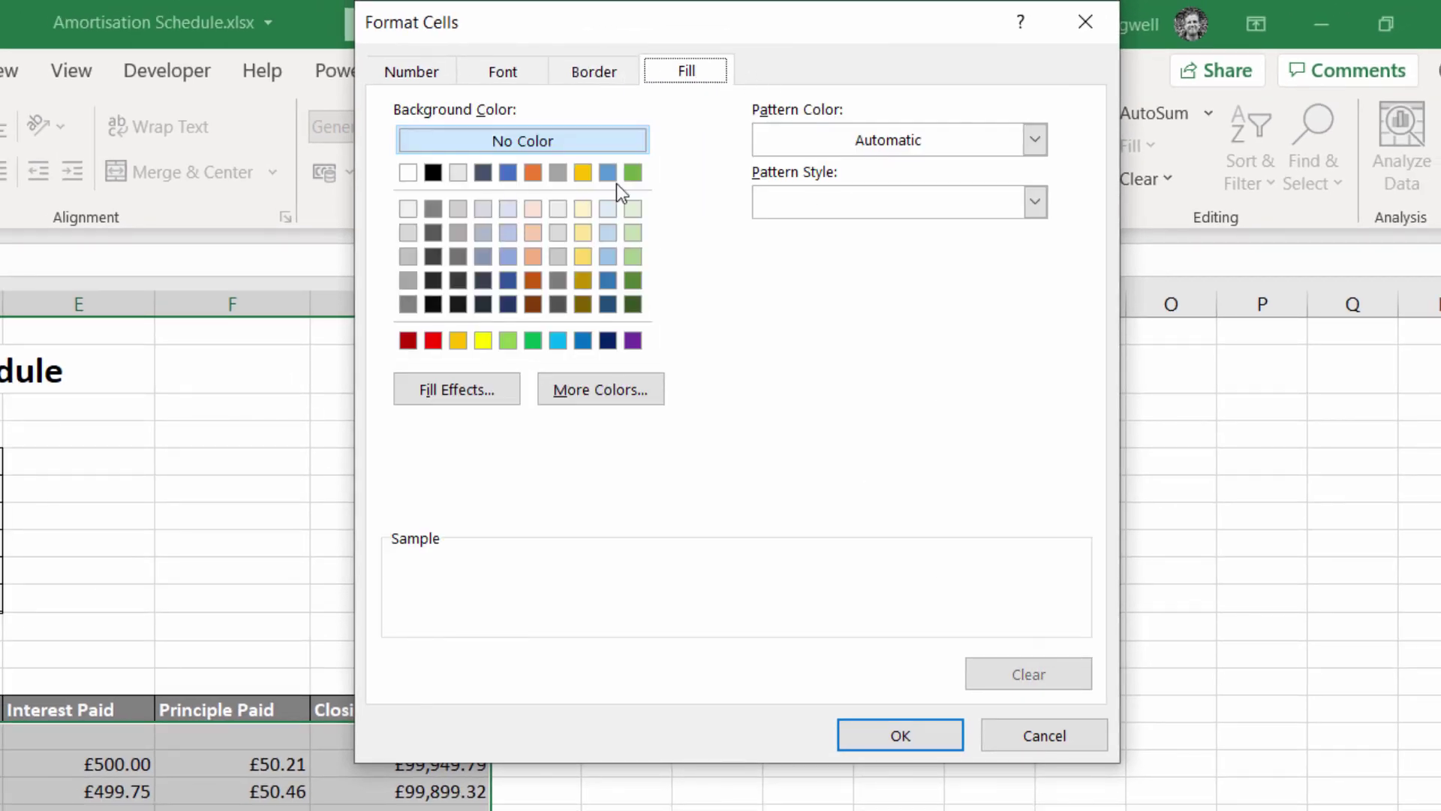
click(408, 208)
click(886, 740)
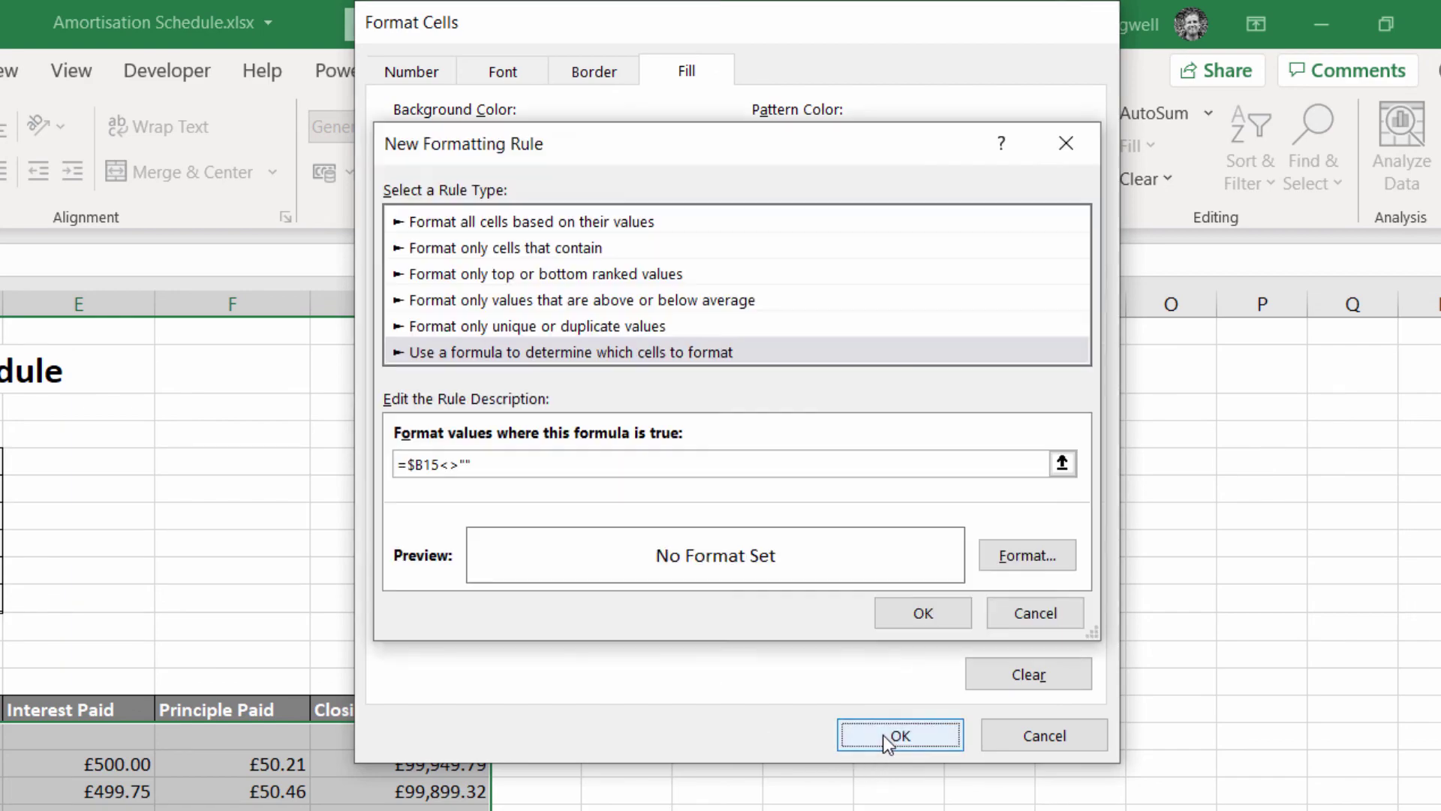
click(909, 617)
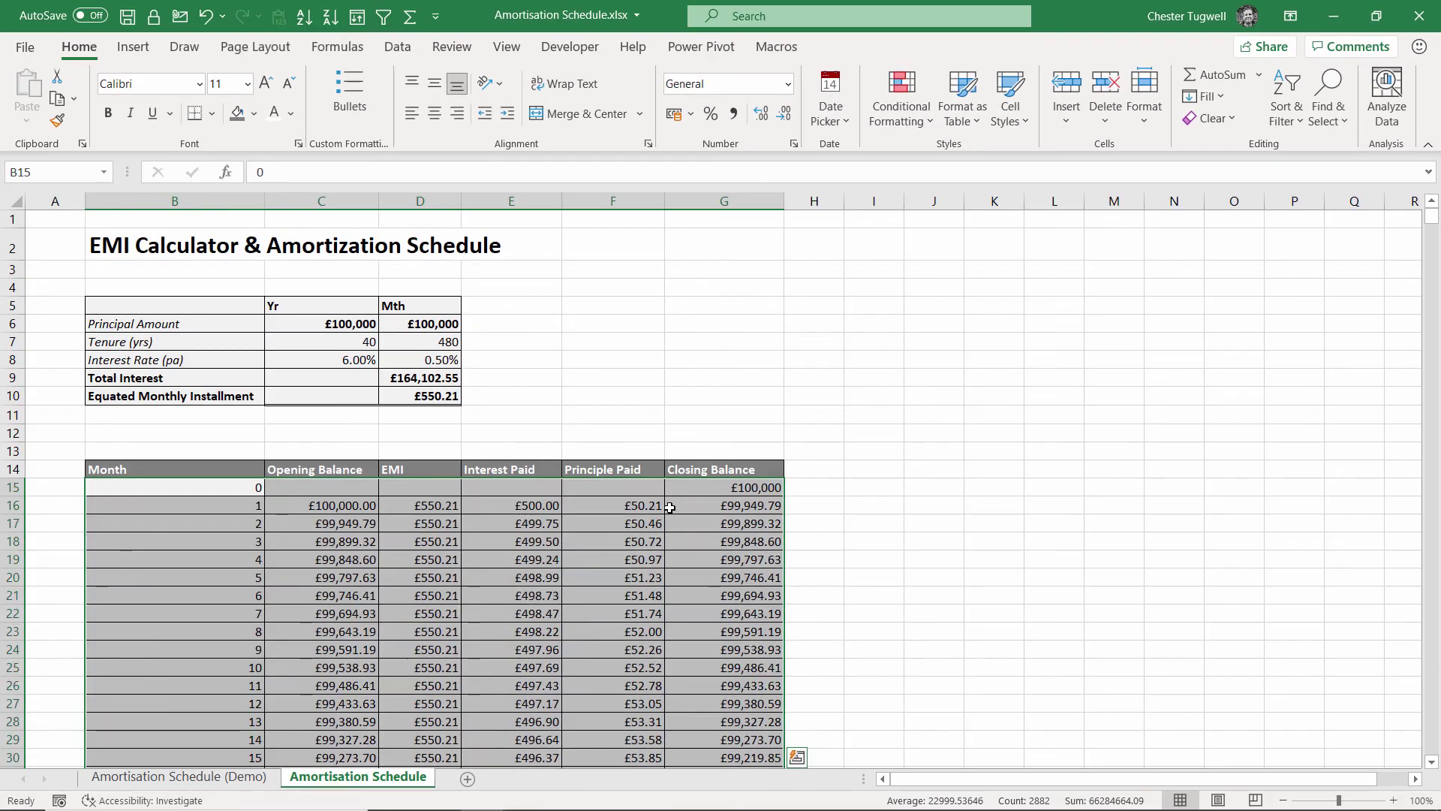
Step: Hide the gridlines on the Amortisation Schedule sheet
click(337, 764)
scroll(750, 544, down, 4)
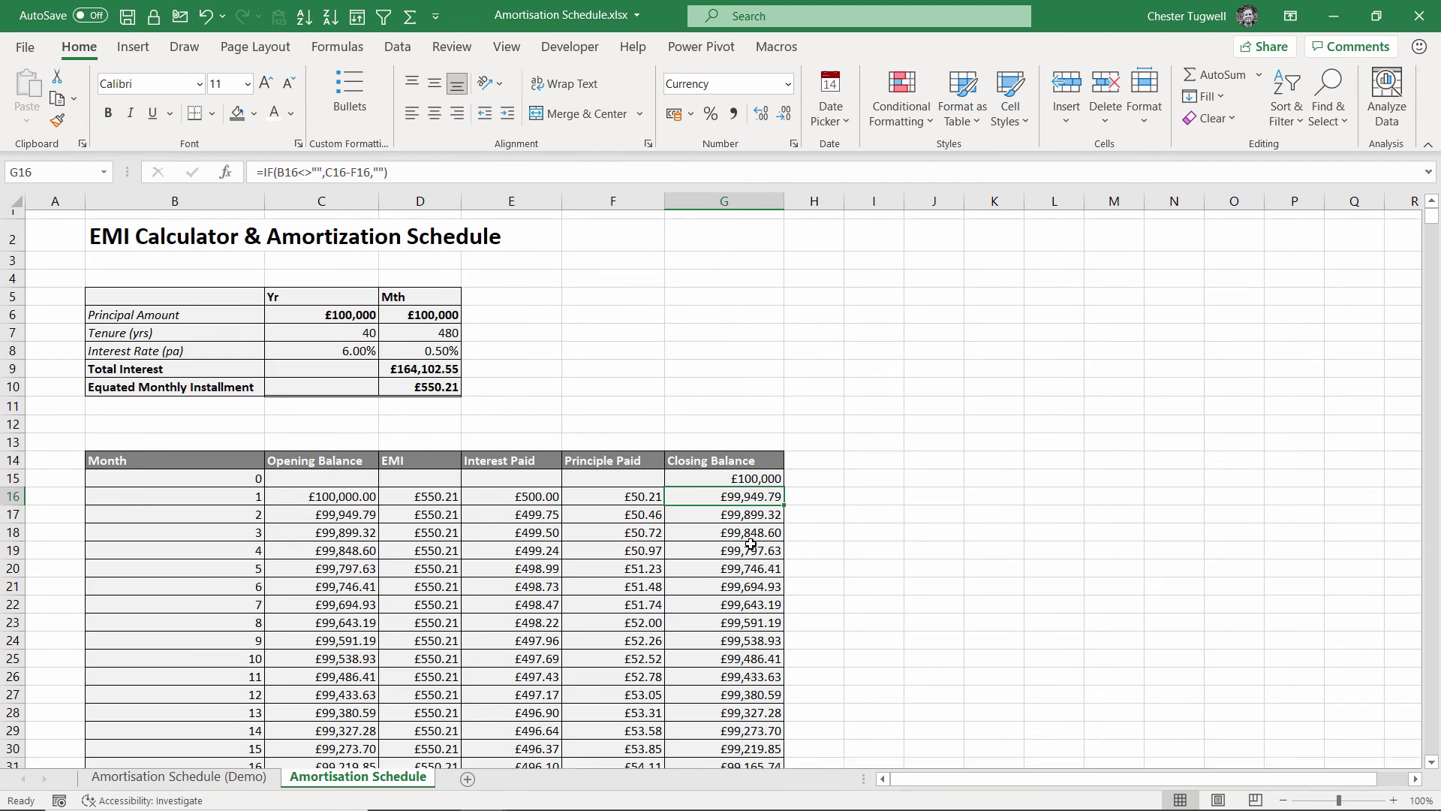
scroll(751, 543, up, 3)
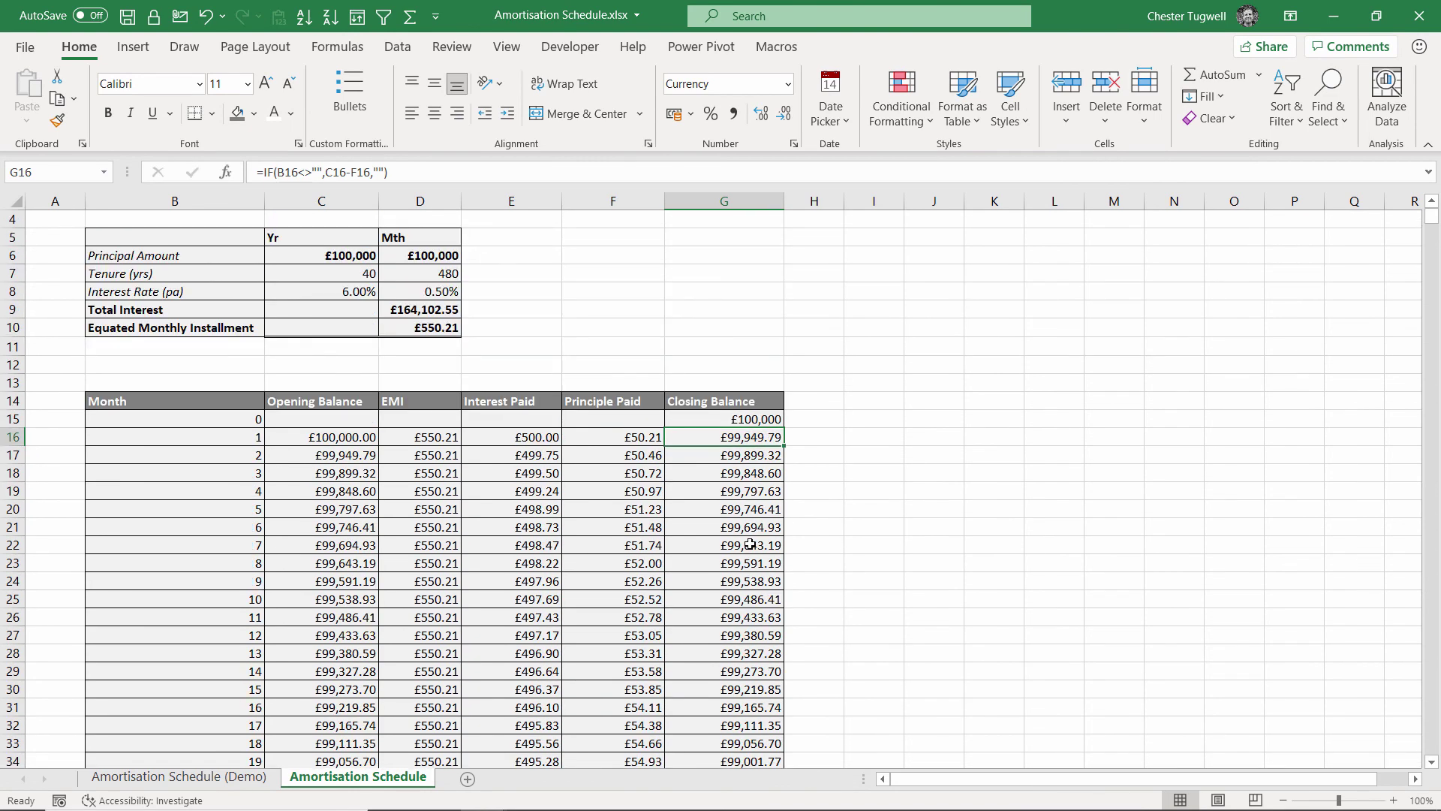
click(508, 48)
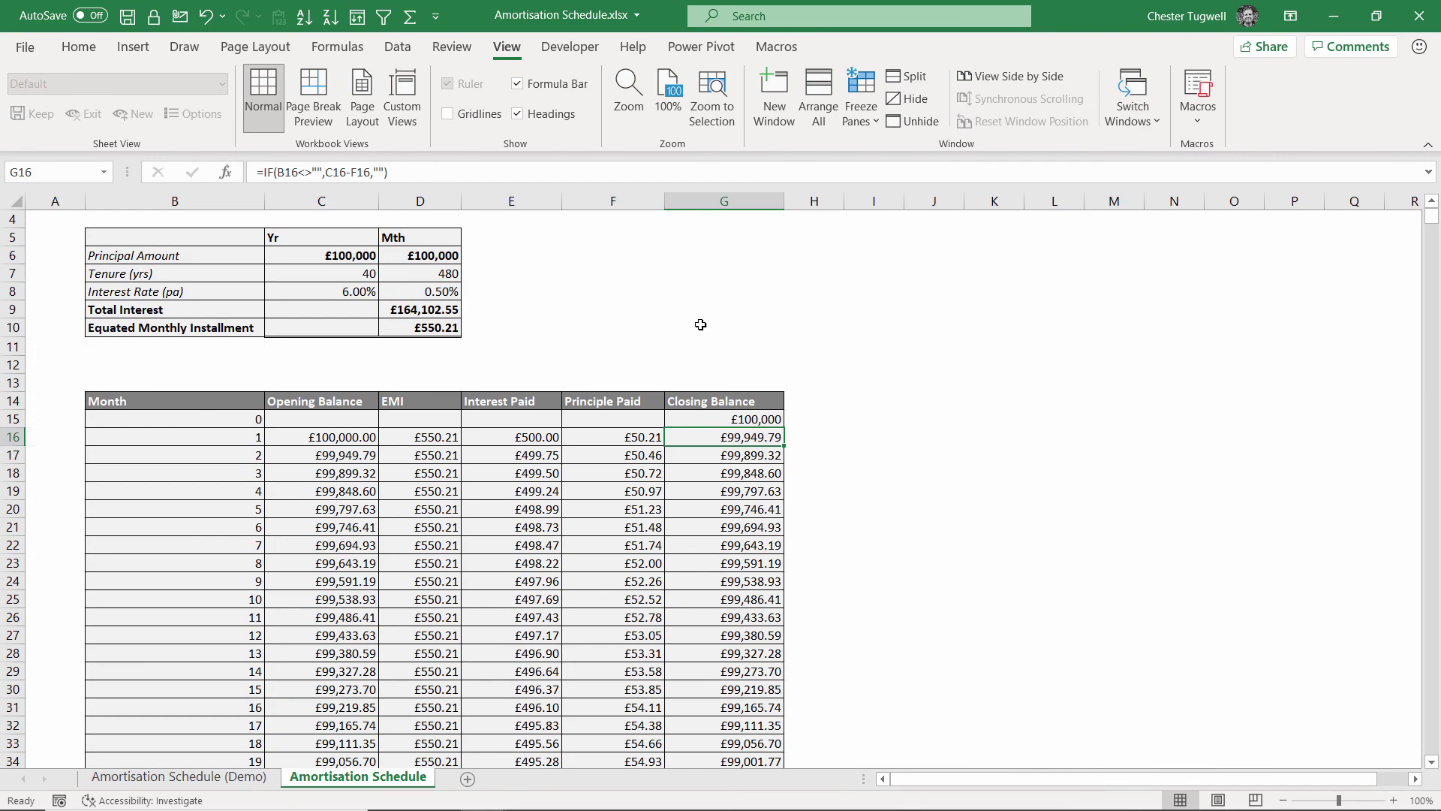
Step: Set the tenure in C7 to 1 year and check how the schedule's rows and borders adjust
scroll(865, 360, up, 1)
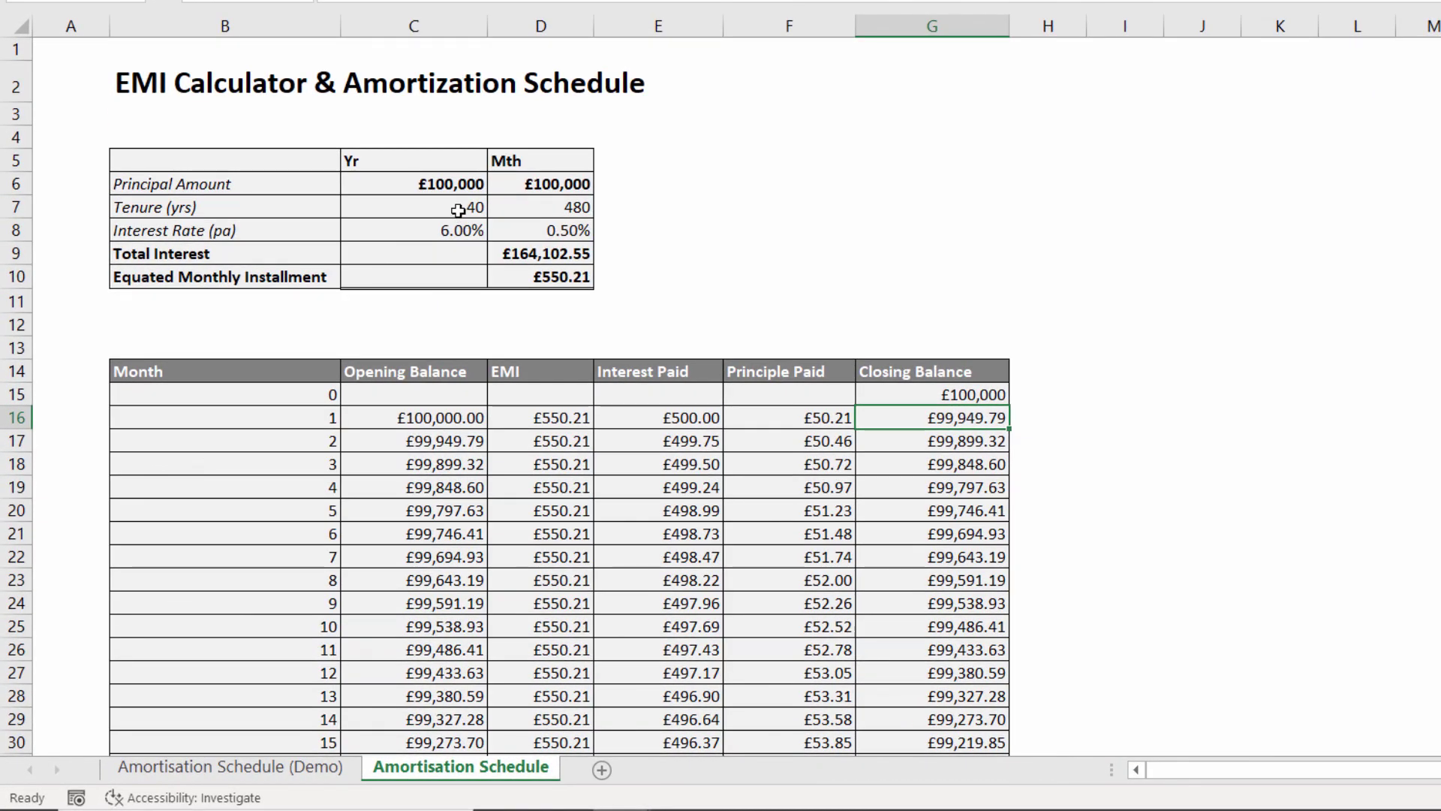
click(458, 210)
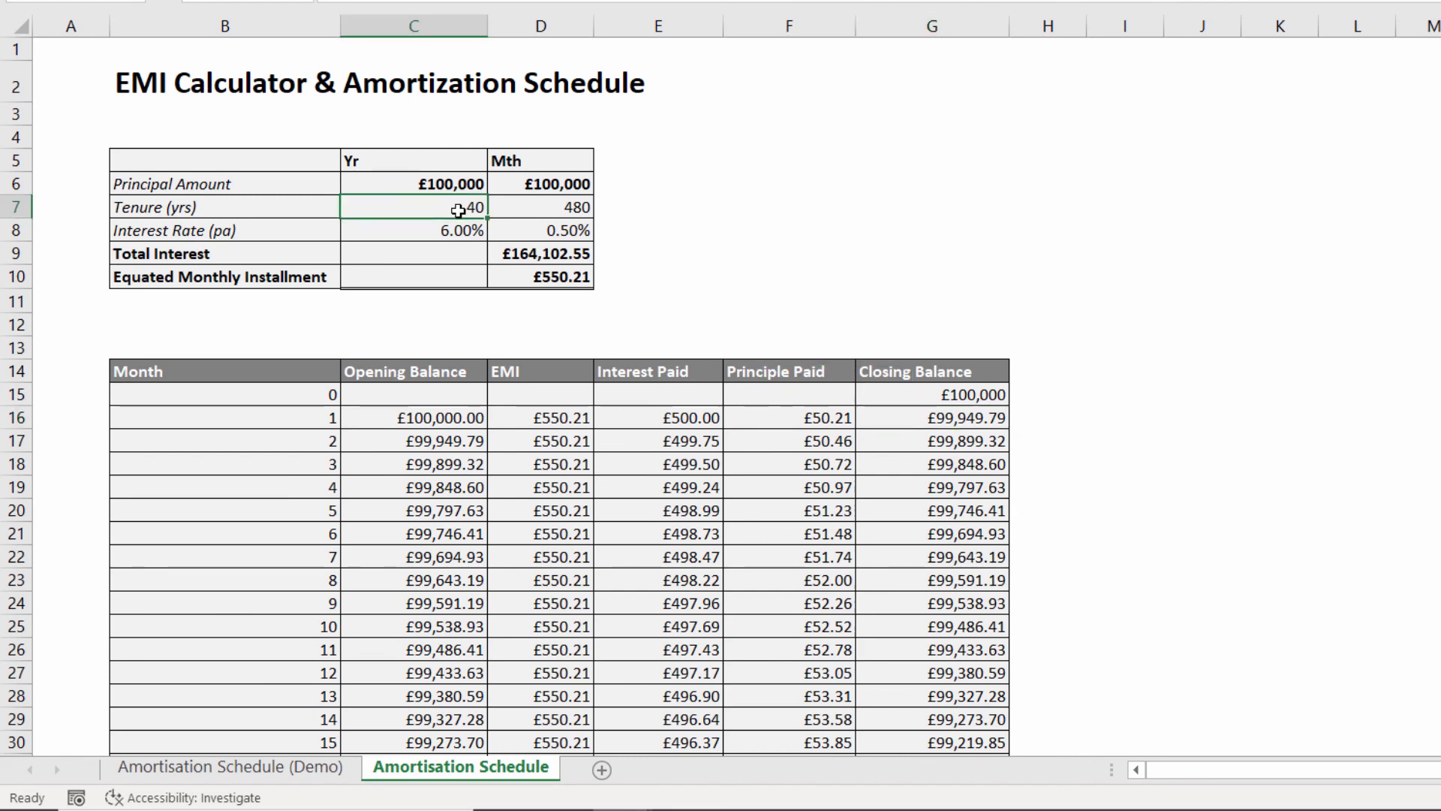
text(1)
click(553, 435)
scroll(553, 434, down, 2)
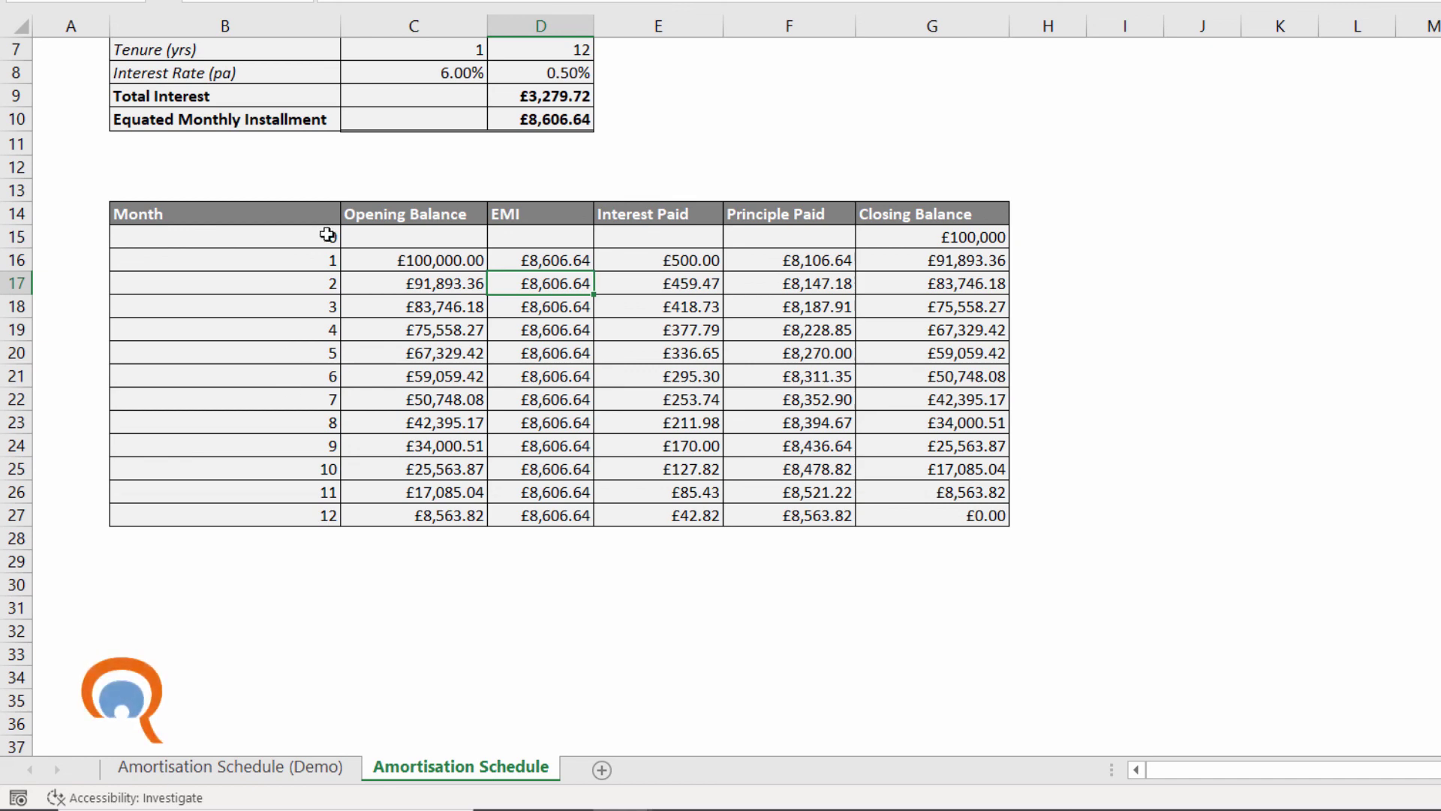
scroll(376, 383, up, 2)
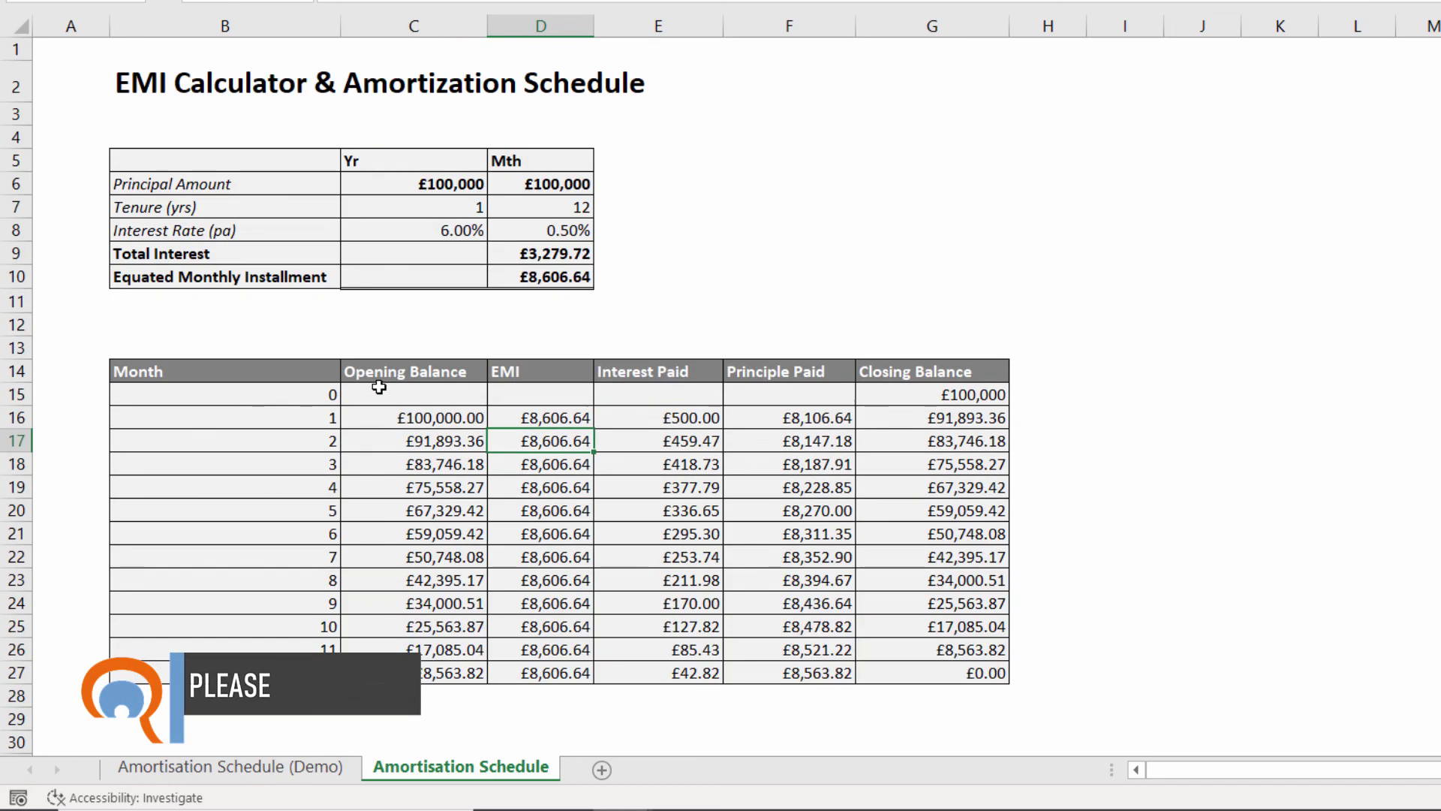